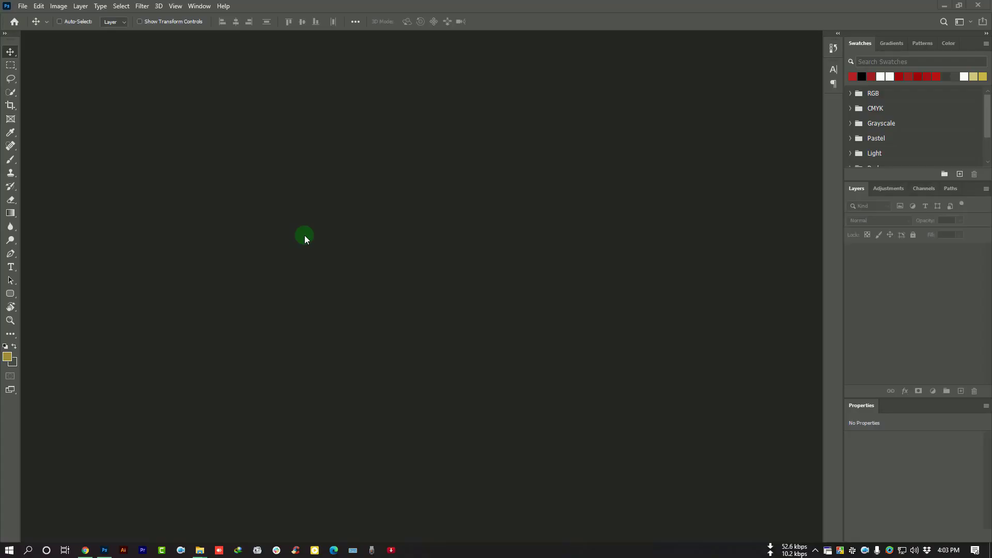
Open the New Document dialog from the File menu
click(24, 6)
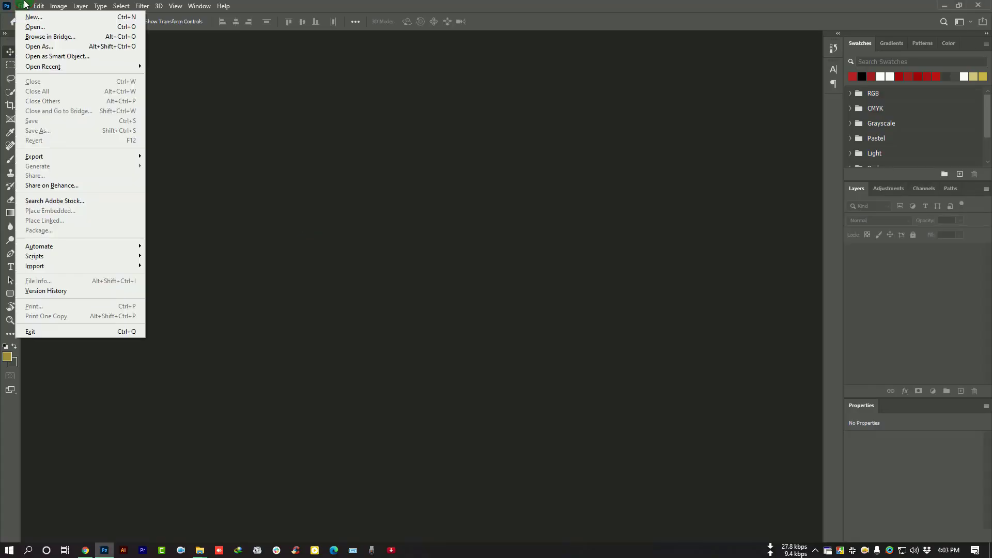
click(36, 19)
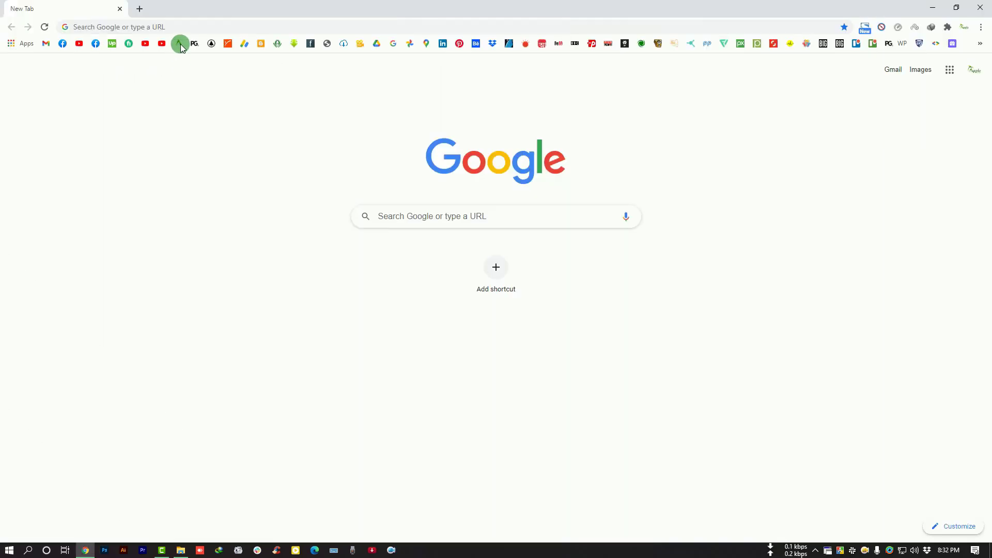
Go to the Apple Graphic Studio website using its bookmark
click(180, 46)
click(153, 27)
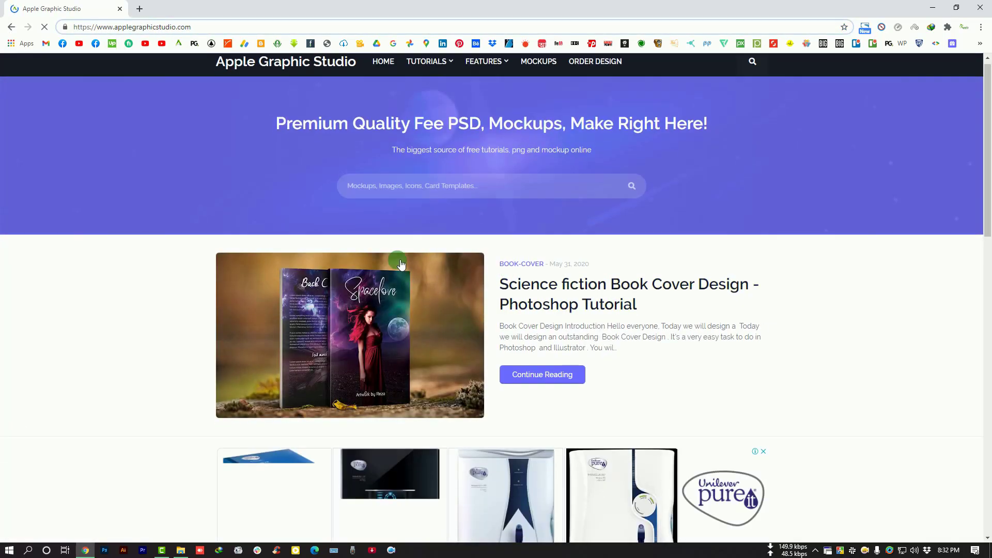
scroll(401, 264, down, 4)
scroll(631, 280, down, 4)
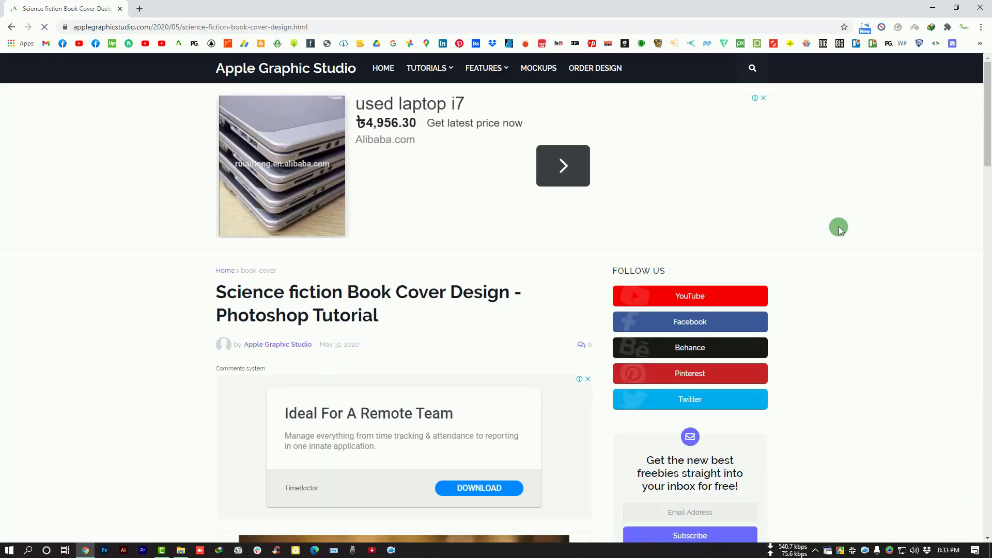
scroll(800, 259, down, 3)
scroll(760, 269, down, 6)
scroll(760, 269, down, 3)
scroll(491, 228, up, 3)
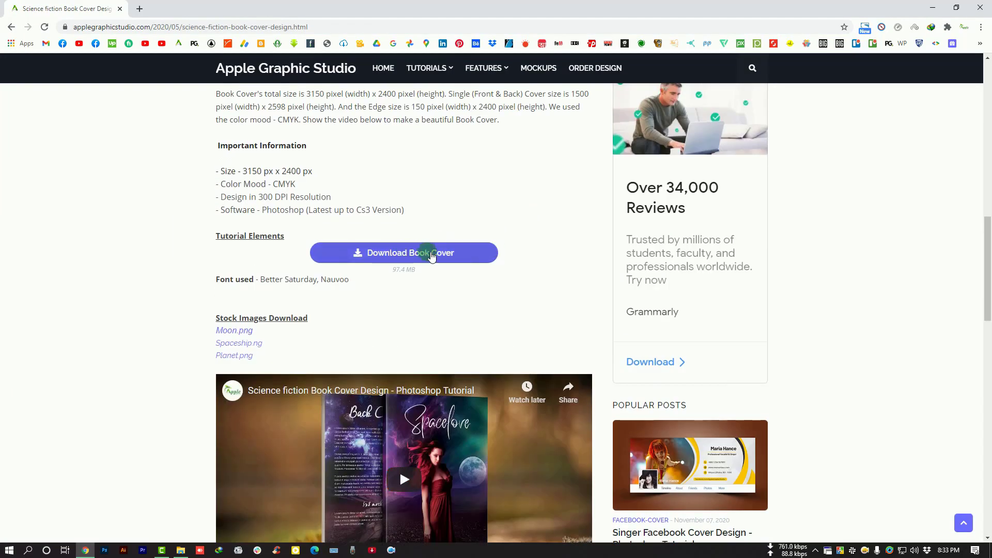
scroll(426, 252, up, 5)
scroll(712, 277, up, 3)
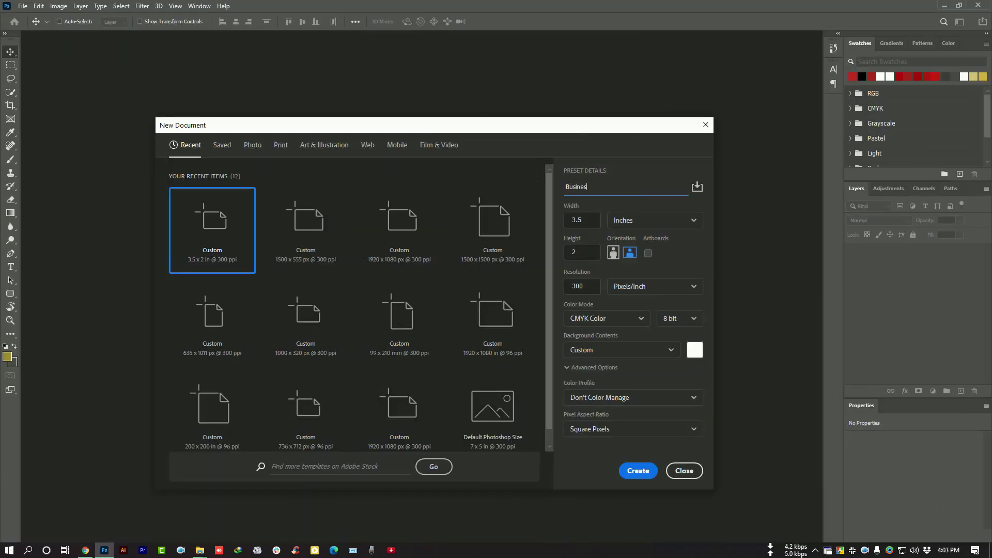
text(s card)
Create the 'Business card' document at 3.5 × 2 inches, 300 ppi, CMYK Color
click(587, 220)
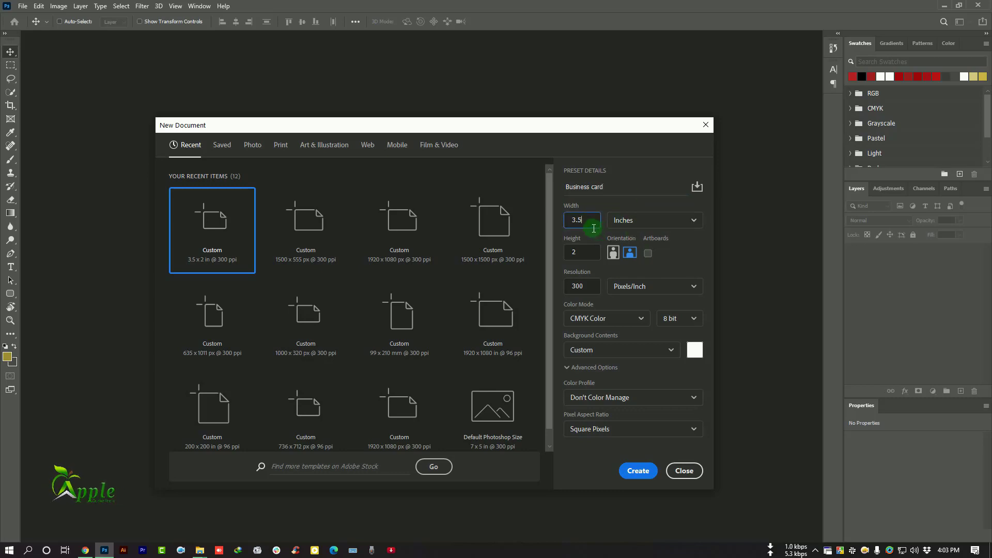
click(597, 253)
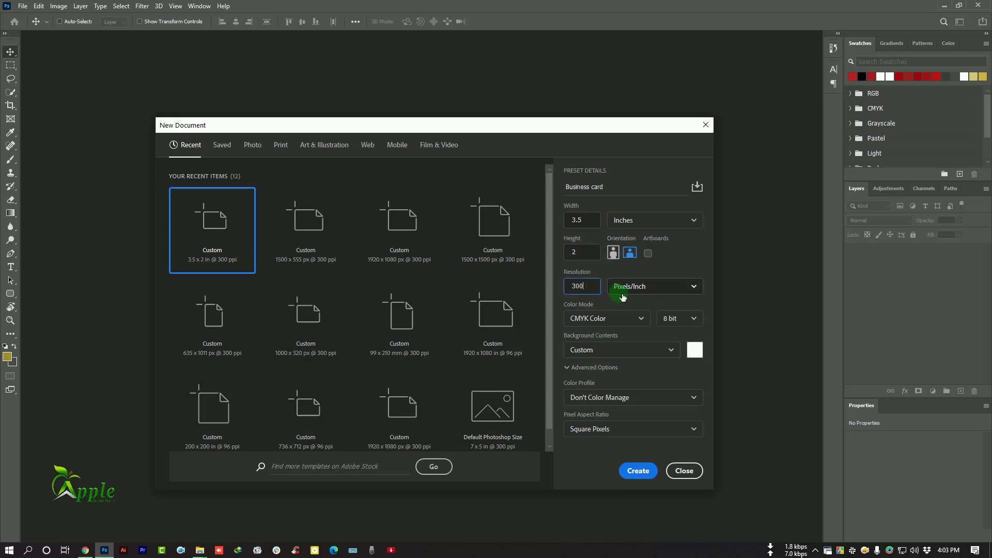
click(615, 326)
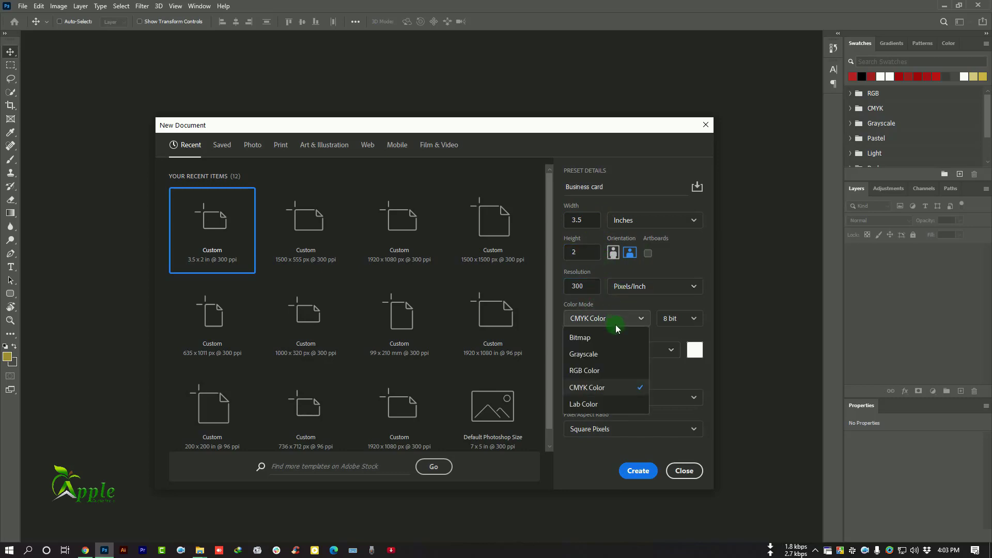
click(617, 390)
click(641, 471)
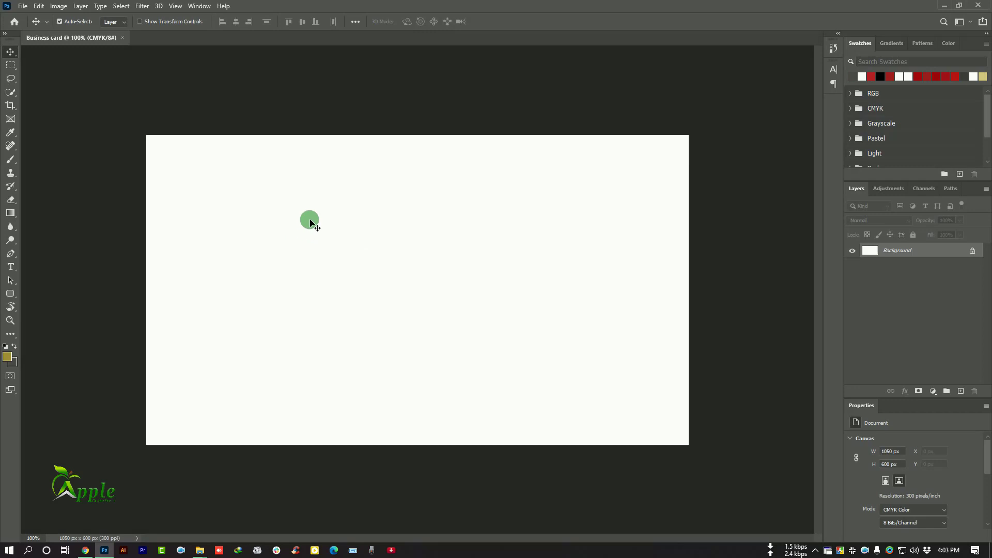
Show rulers and place guides on the canvas's top, bottom, left and right edges
key(ctrl+r)
drag(288, 52, 287, 140)
mouse_move(283, 51)
mouse_down()
mouse_move(304, 457)
mouse_move(305, 449)
mouse_up()
drag(25, 300, 154, 310)
drag(27, 287, 693, 318)
Resize the canvas to 3.75 × 2.25 inches in the Canvas Size dialog
click(62, 5)
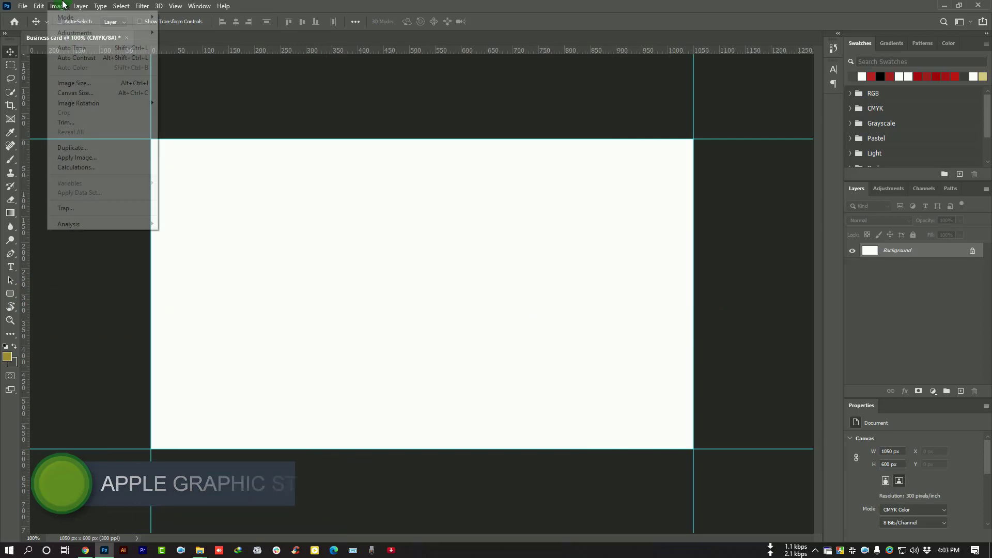
click(82, 94)
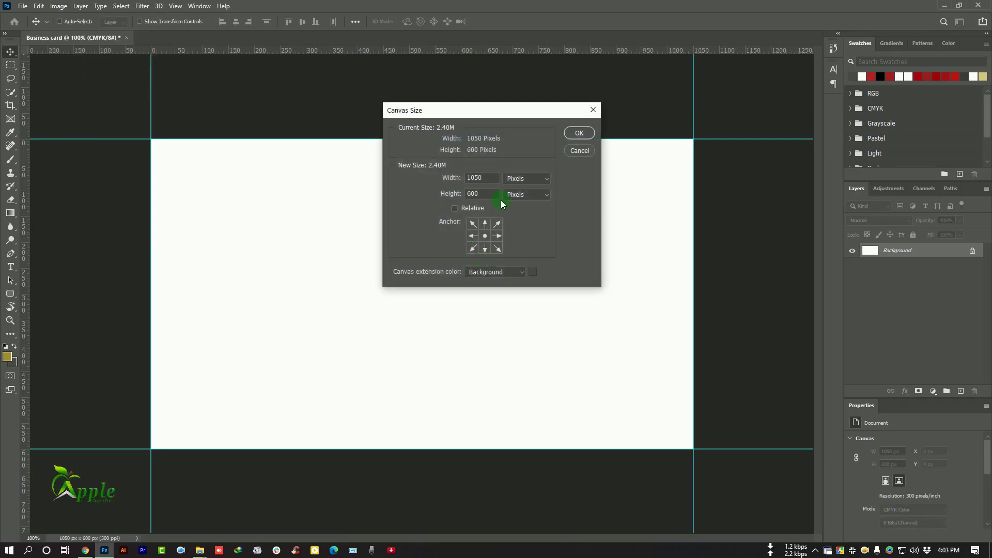
click(523, 181)
click(521, 212)
key(BackSpace)
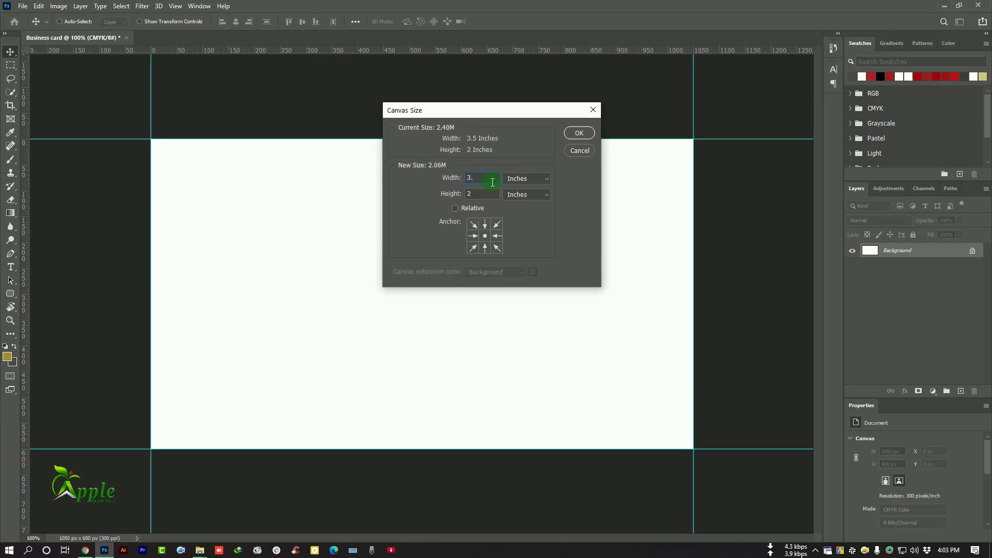
text(75)
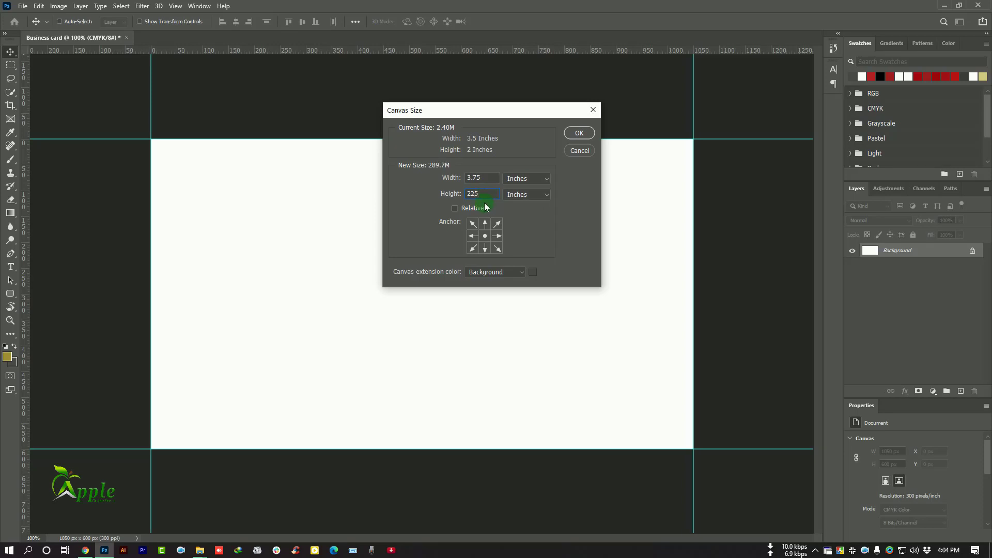
click(580, 134)
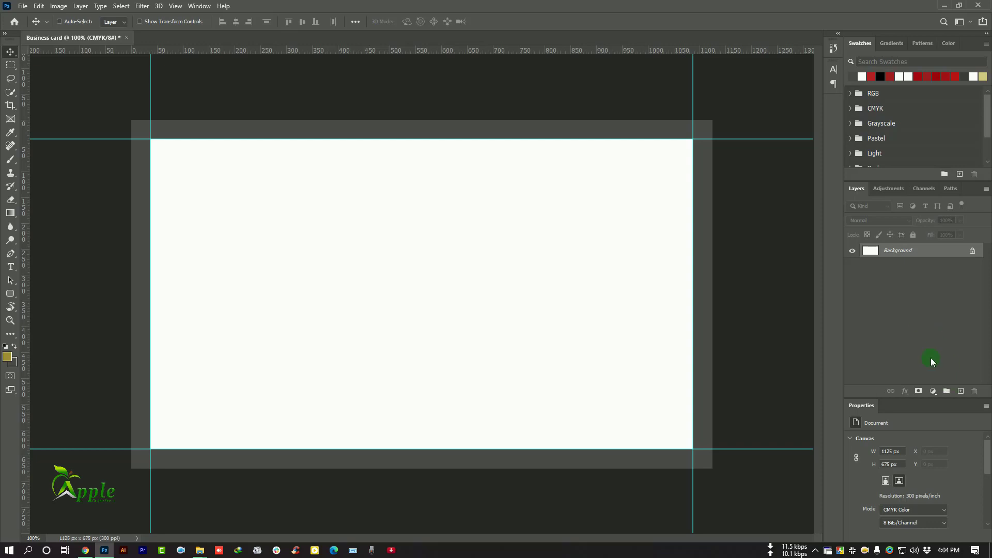
Add a white Solid Color fill layer and delete the Background layer
click(932, 391)
click(922, 210)
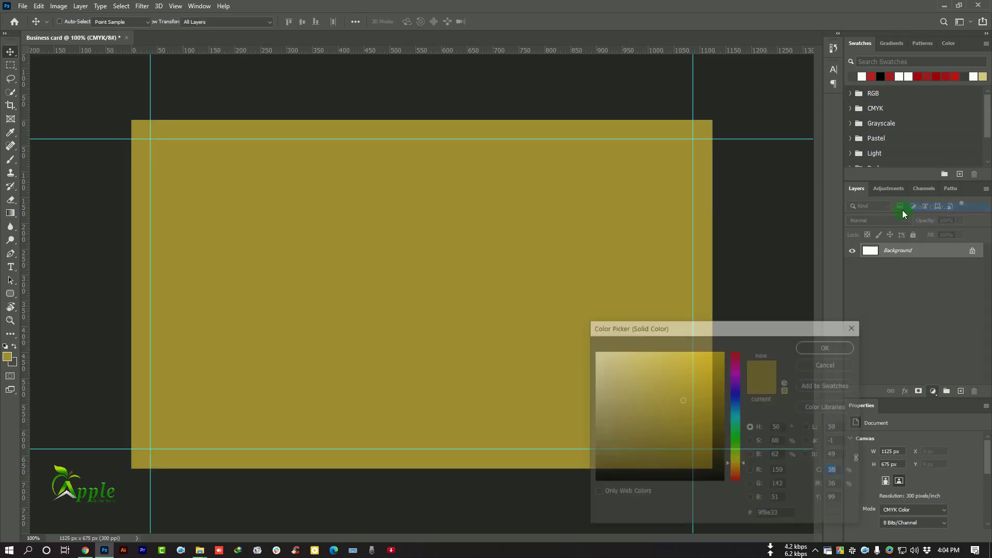
click(595, 352)
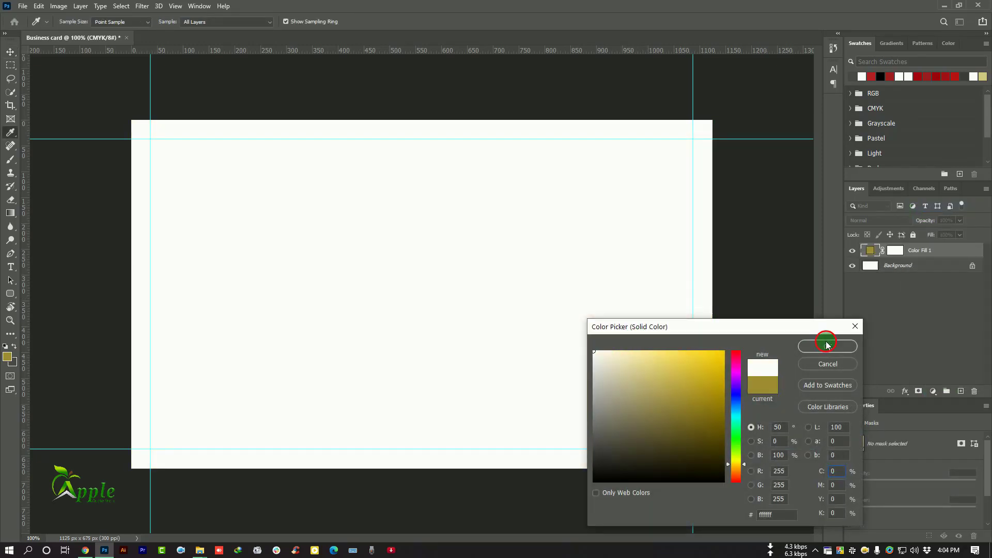
click(827, 345)
click(955, 267)
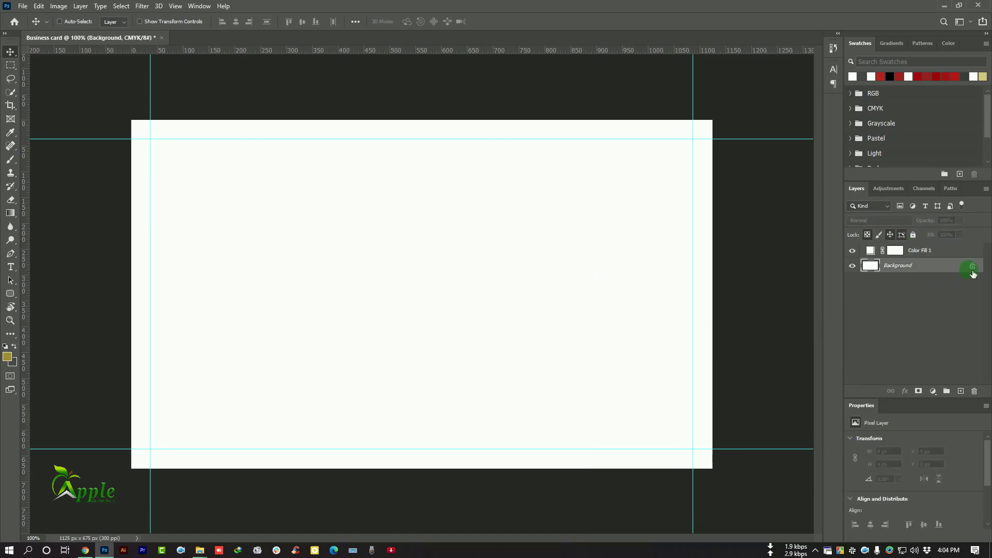
mouse_move(954, 268)
mouse_down()
mouse_move(983, 397)
mouse_move(976, 392)
mouse_up()
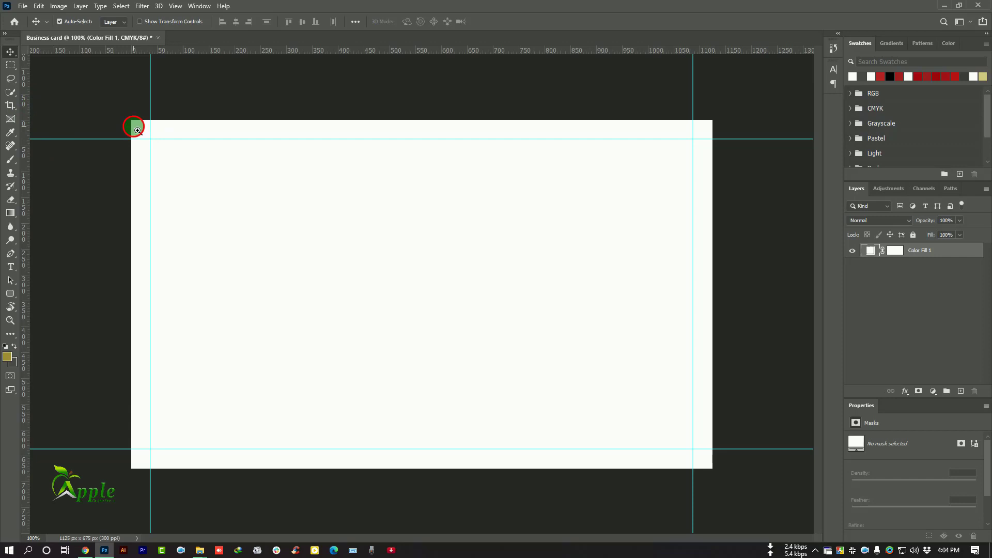
Select a small square at the top-left corner and add guides along its right and bottom edges
key(ctrl+plus)
mouse_move(133, 123)
mouse_down()
mouse_move(335, 268)
mouse_move(332, 297)
mouse_up()
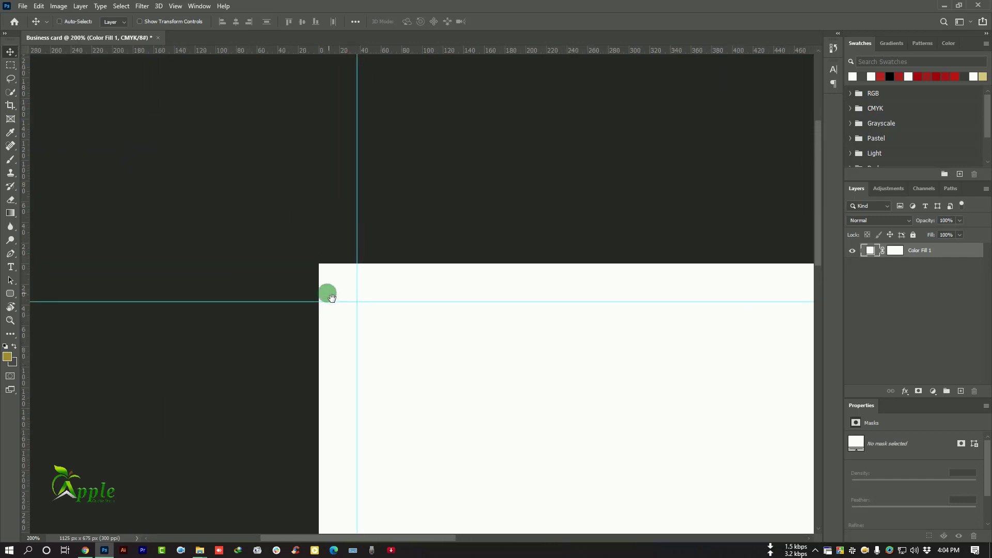
click(13, 69)
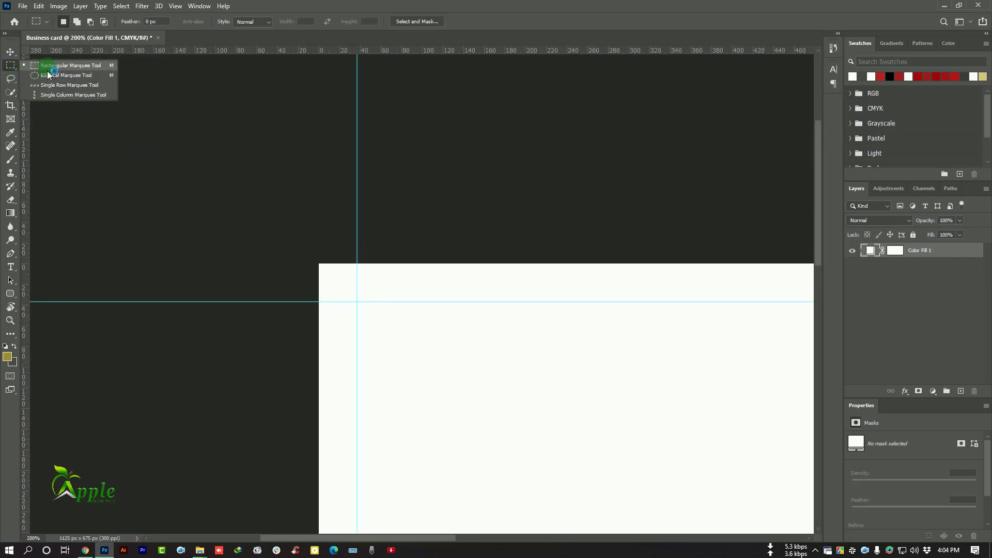
click(49, 67)
drag(315, 260, 370, 317)
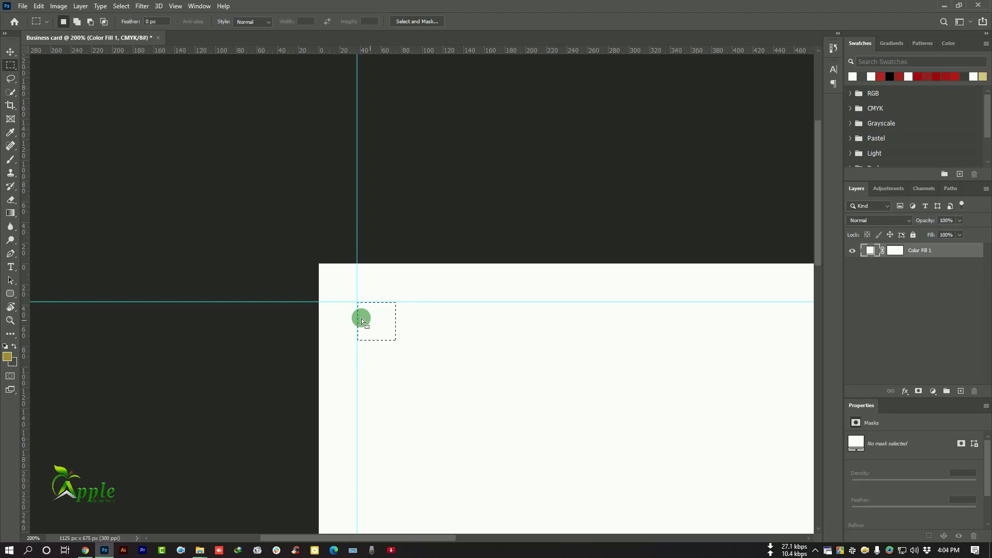
click(14, 243)
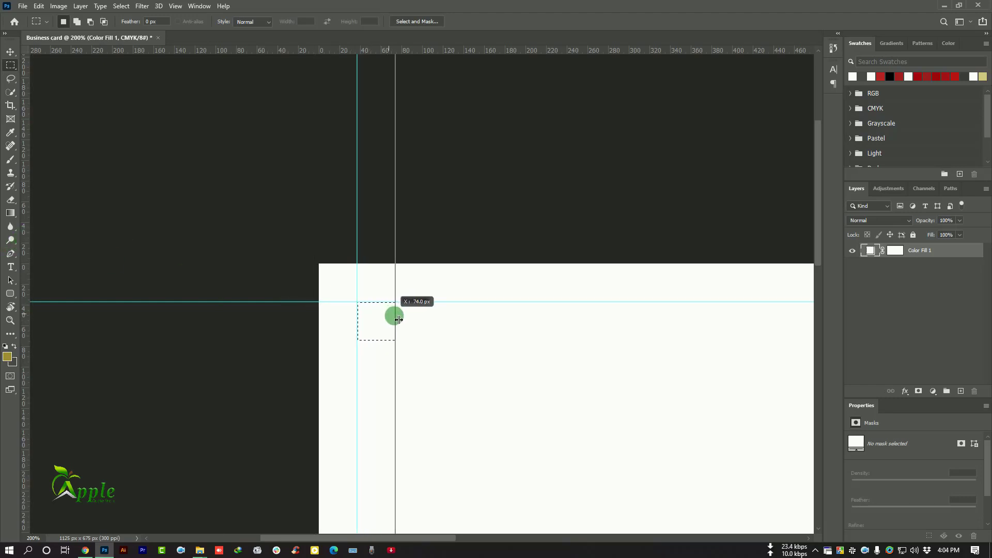
drag(24, 239, 395, 314)
drag(365, 53, 417, 340)
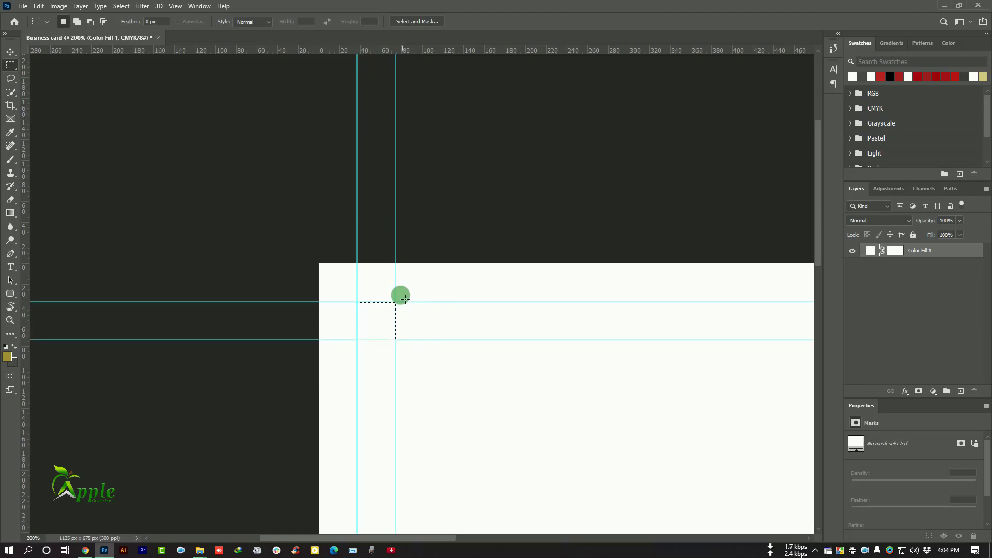
Move the square to the bottom-right corner and add guides along its left and top edges
key(ctrl+1)
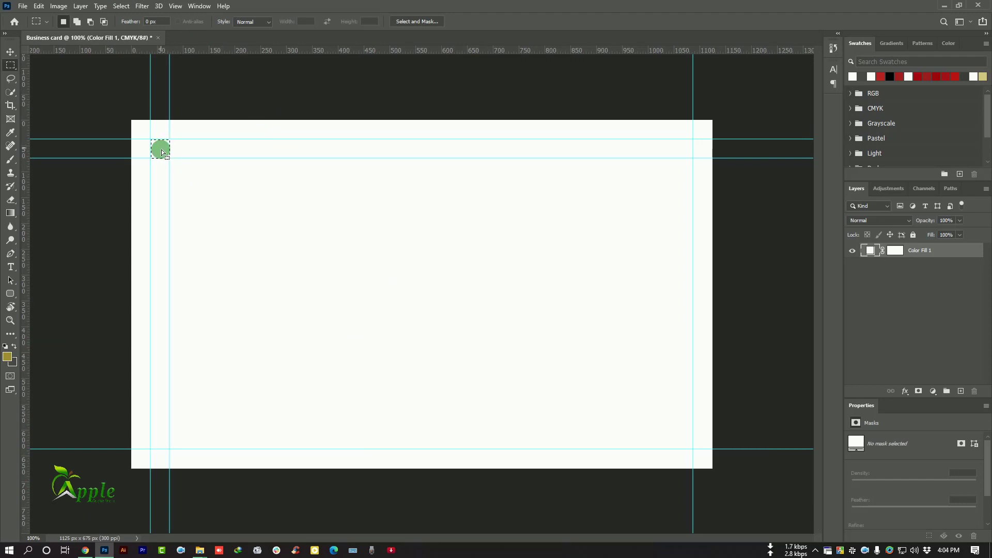
drag(160, 152, 683, 440)
key(ctrl+plus)
key(ctrl+plus)
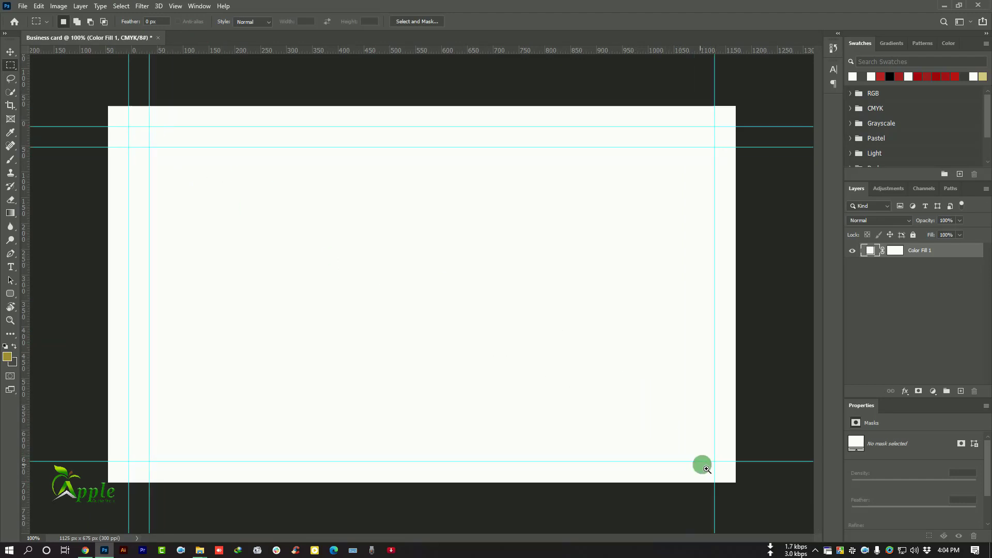
drag(28, 283, 441, 321)
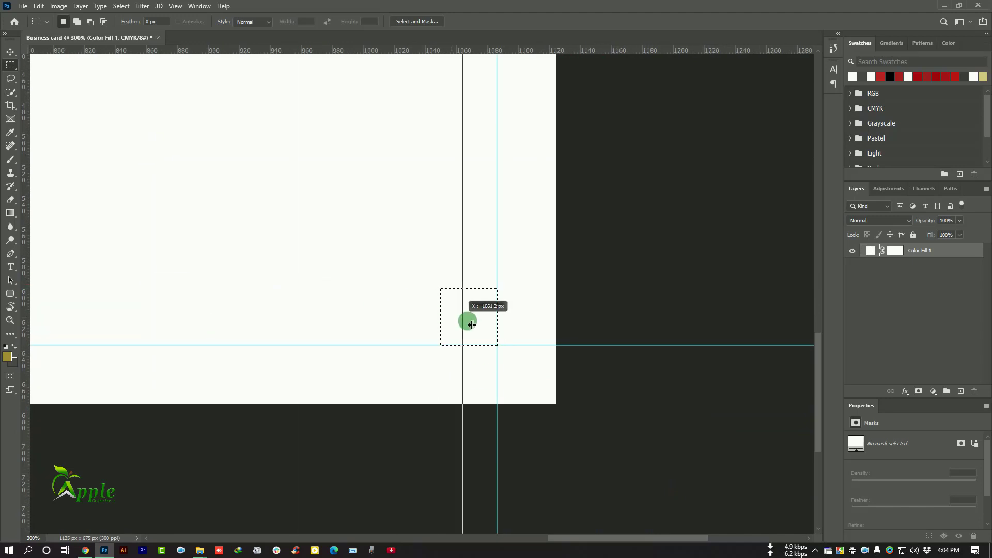
drag(428, 51, 464, 288)
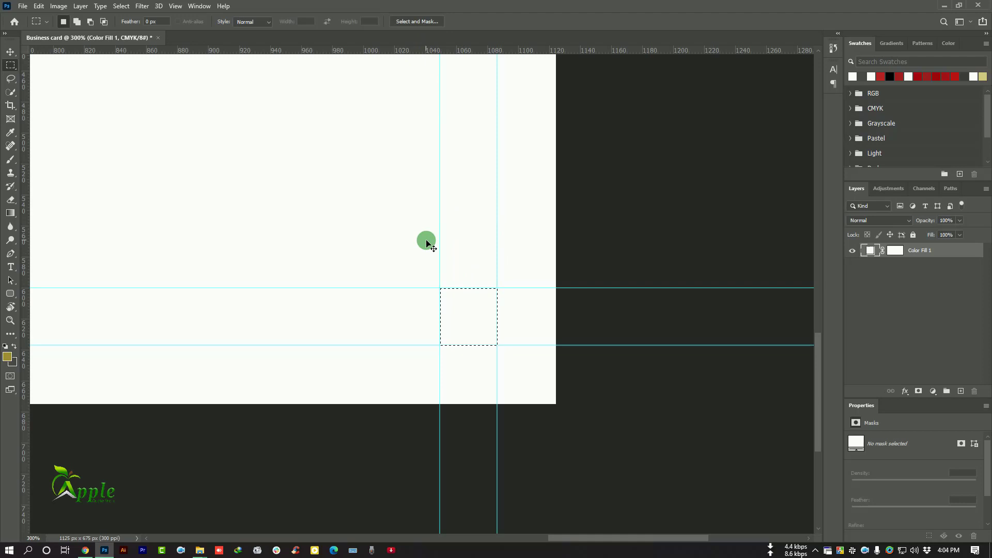
scroll(427, 242, down, 1)
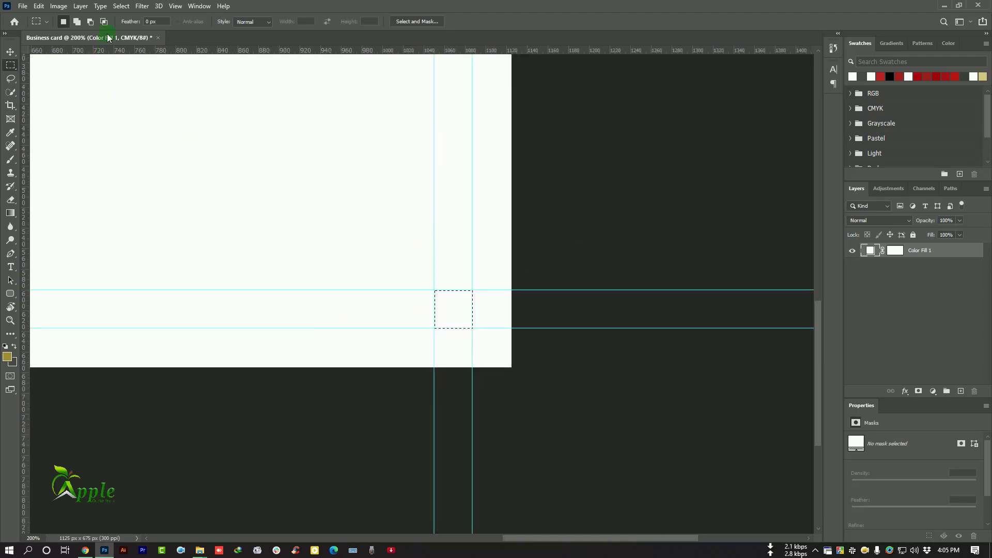
Deselect the square and view the card at 100%
click(121, 6)
click(136, 27)
key(ctrl+1)
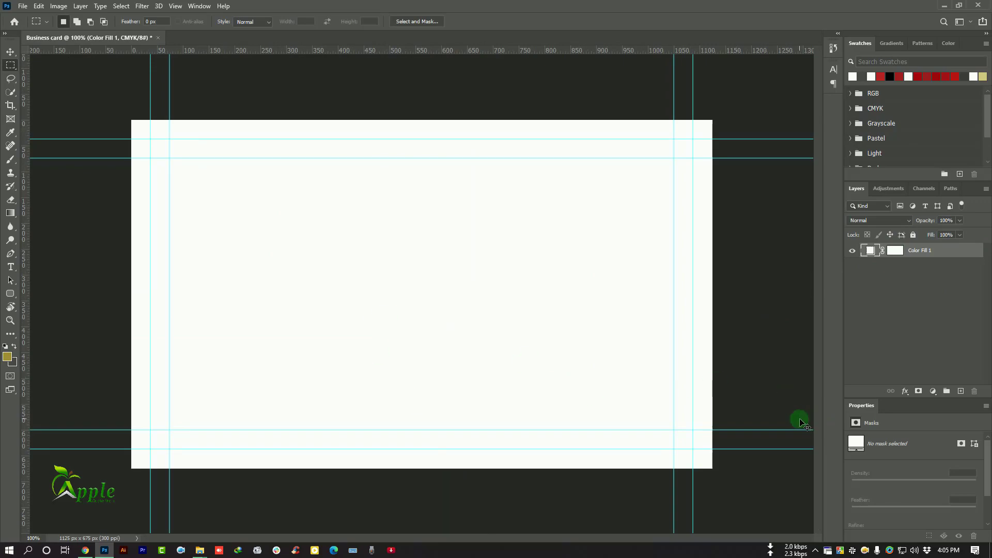
Add a new empty layer and switch to the Pen Tool
click(961, 392)
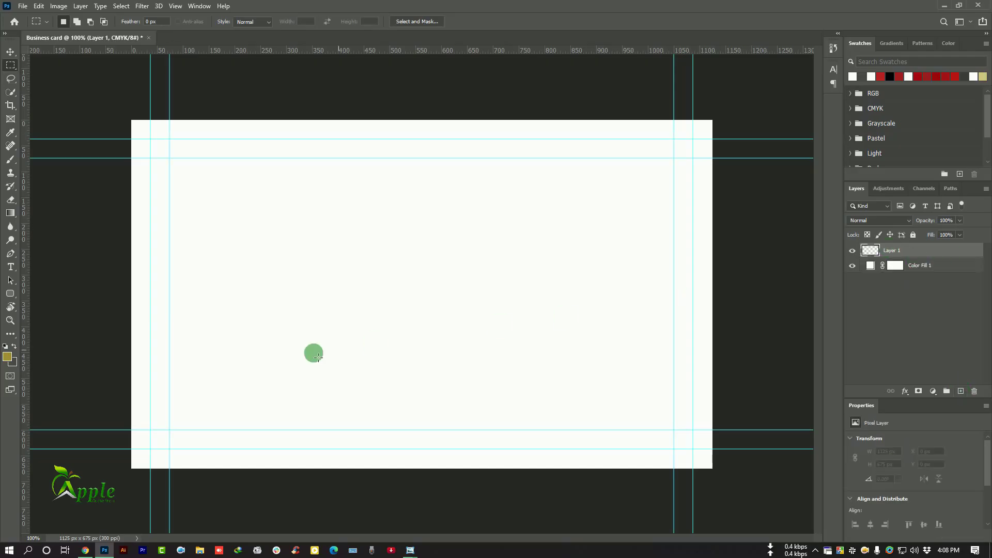
right_click(10, 255)
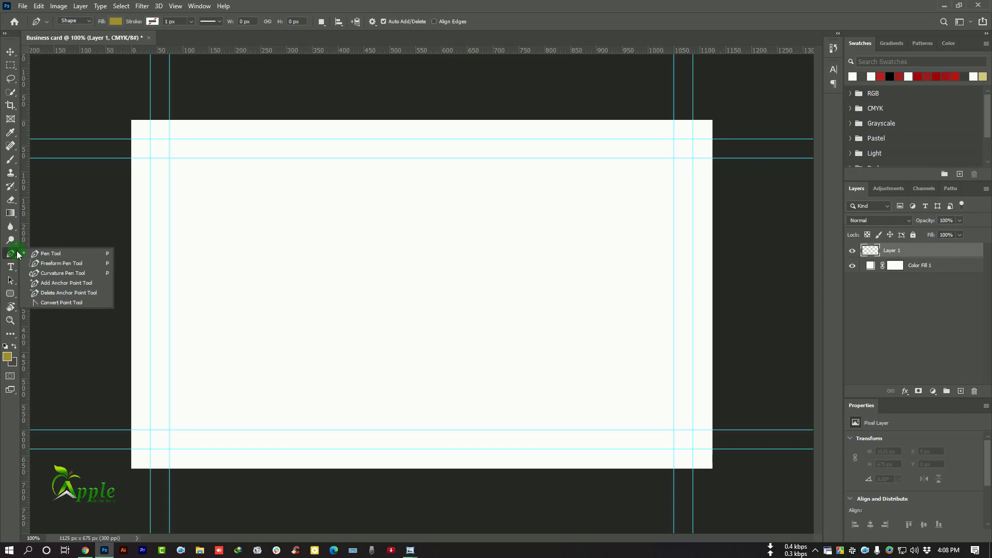
click(62, 253)
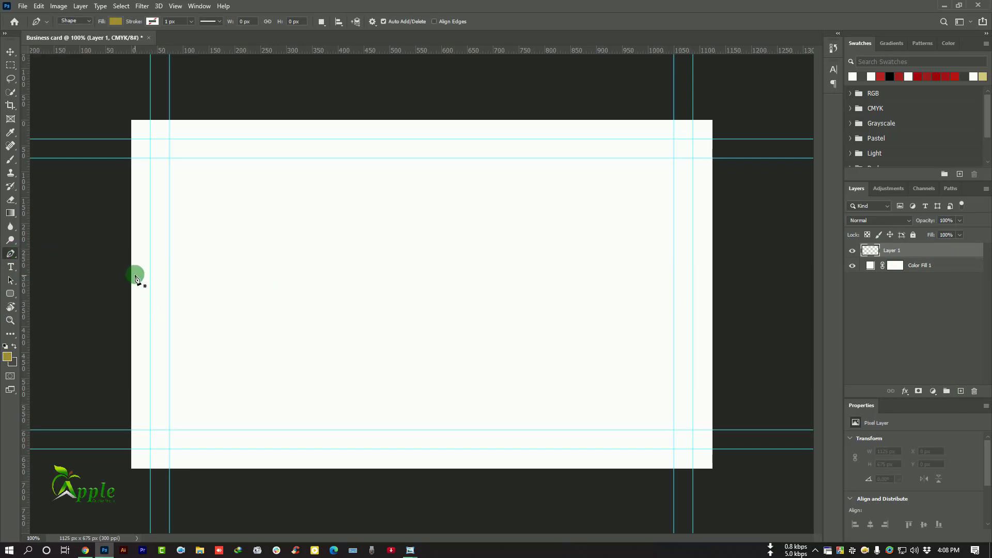
Draw the curved swoosh from left of the card to mid-card and close its path
click(114, 254)
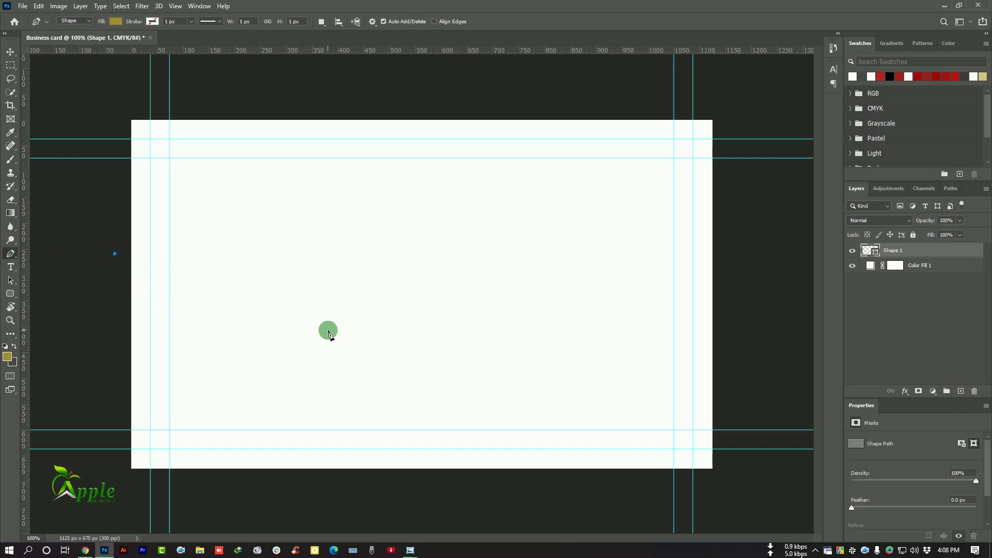
drag(348, 317, 480, 284)
alt+click(349, 316)
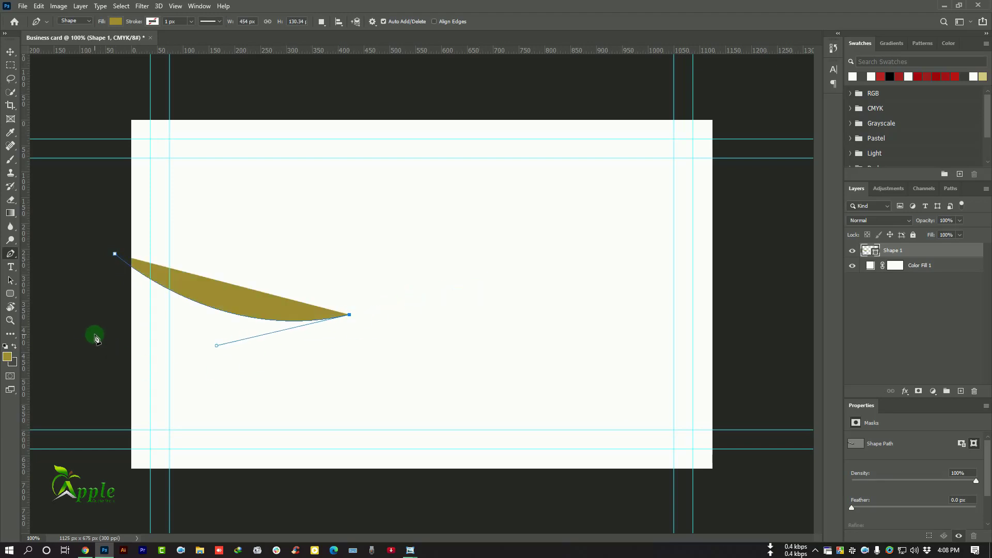
scroll(528, 455, up, 2)
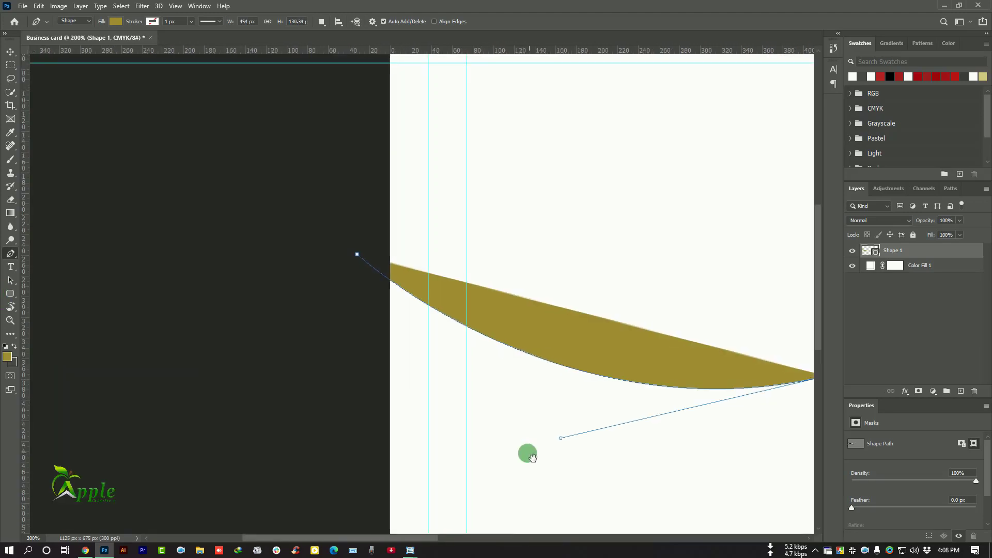
scroll(461, 432, down, 3)
mouse_move(179, 303)
mouse_down()
mouse_move(70, 238)
mouse_move(80, 240)
mouse_up()
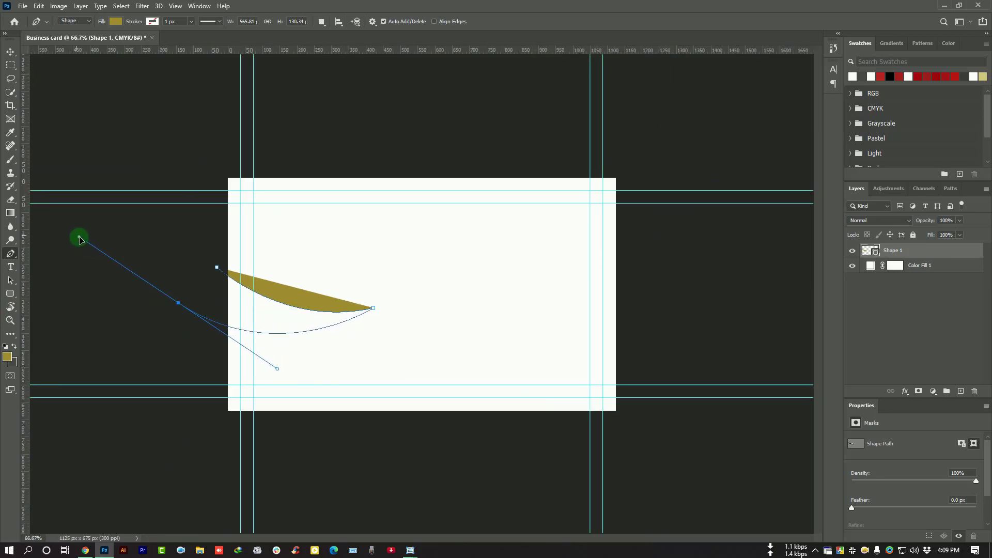
click(179, 303)
click(217, 268)
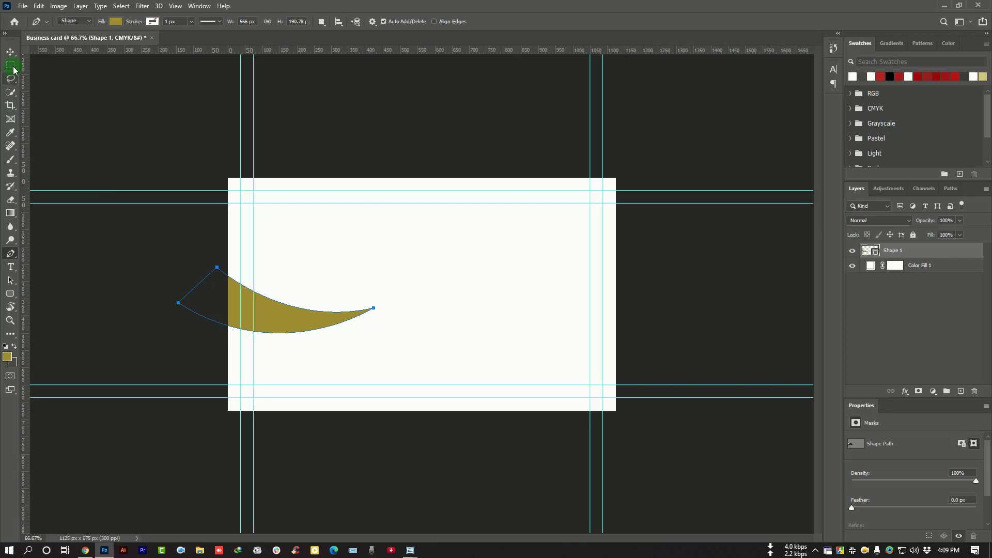
click(10, 51)
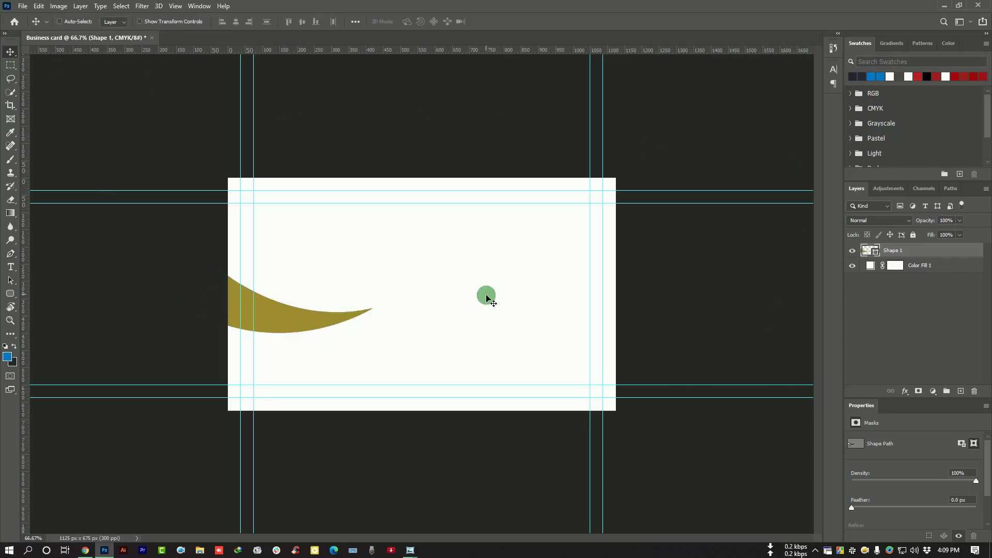
Fill the swoosh with blue #0277c6 and select the Color Fill 1 layer
double_click(873, 251)
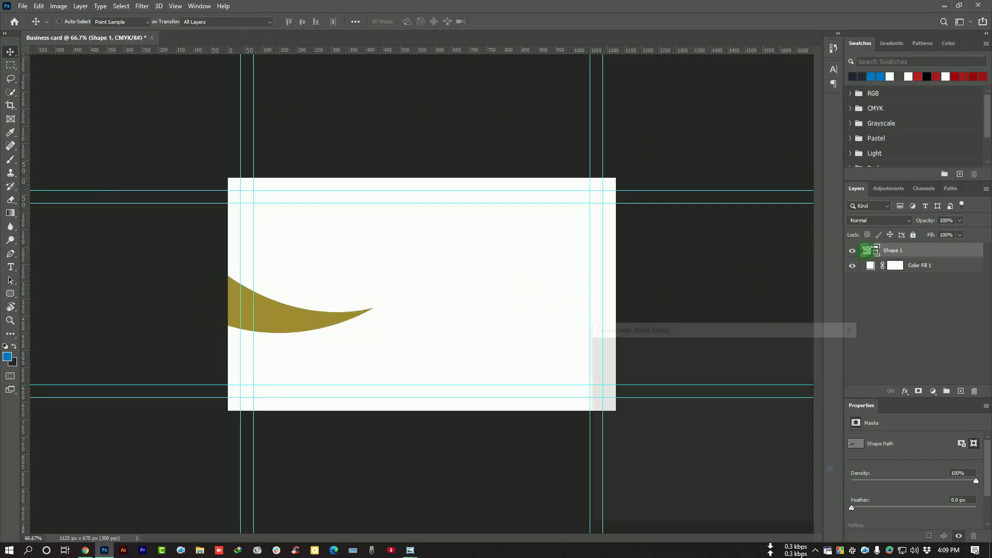
click(747, 516)
key(ctrl+v)
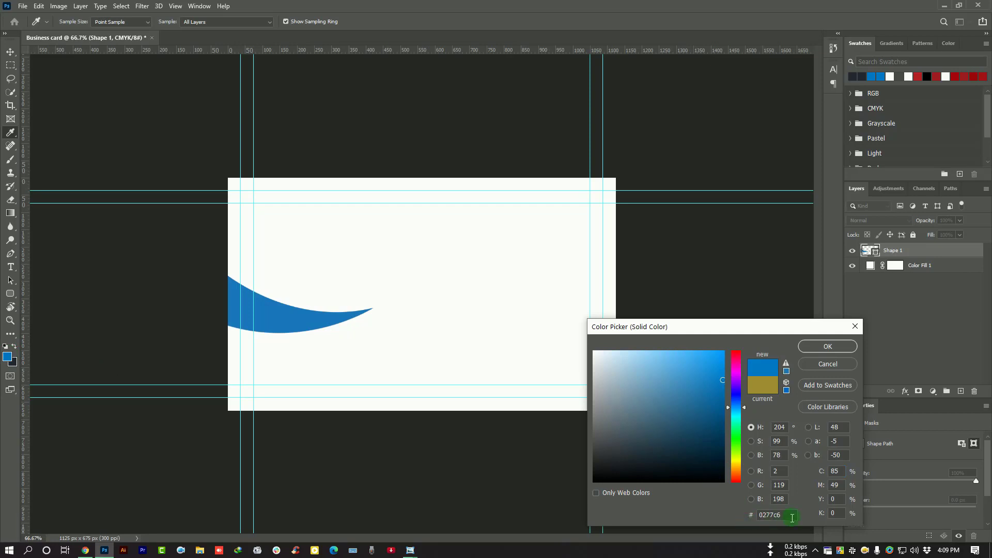
click(821, 349)
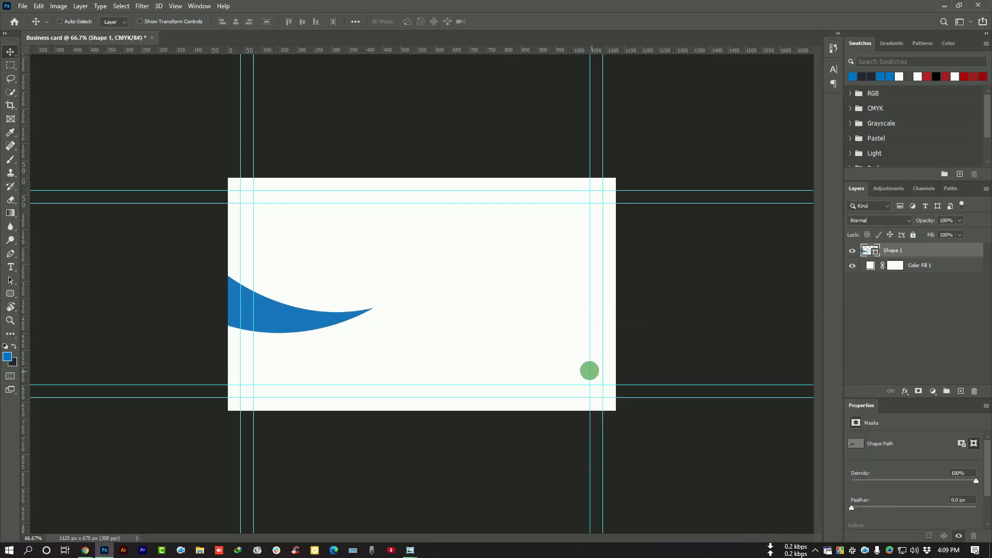
click(906, 272)
On a new layer, start the second swoosh with a curve to mid-card
click(962, 392)
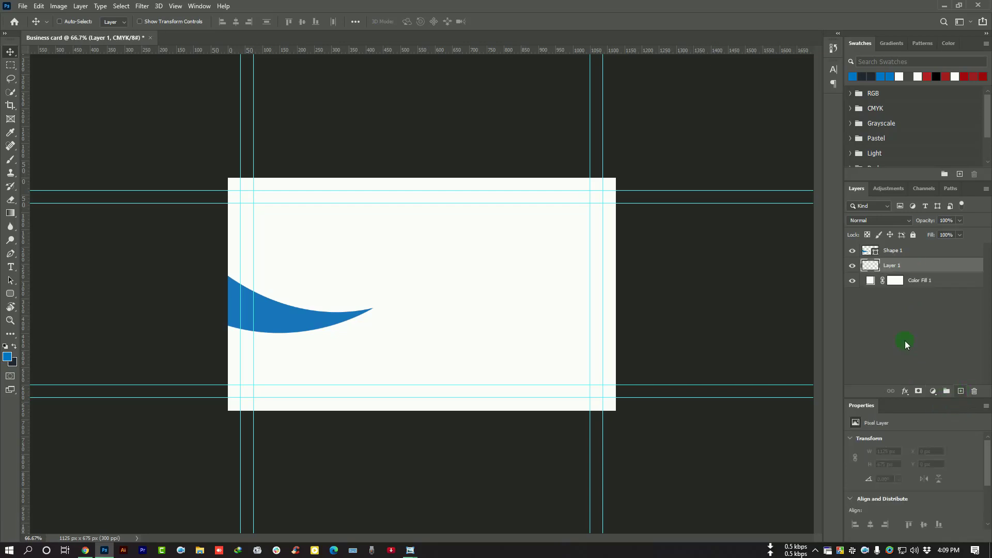
click(11, 254)
click(54, 255)
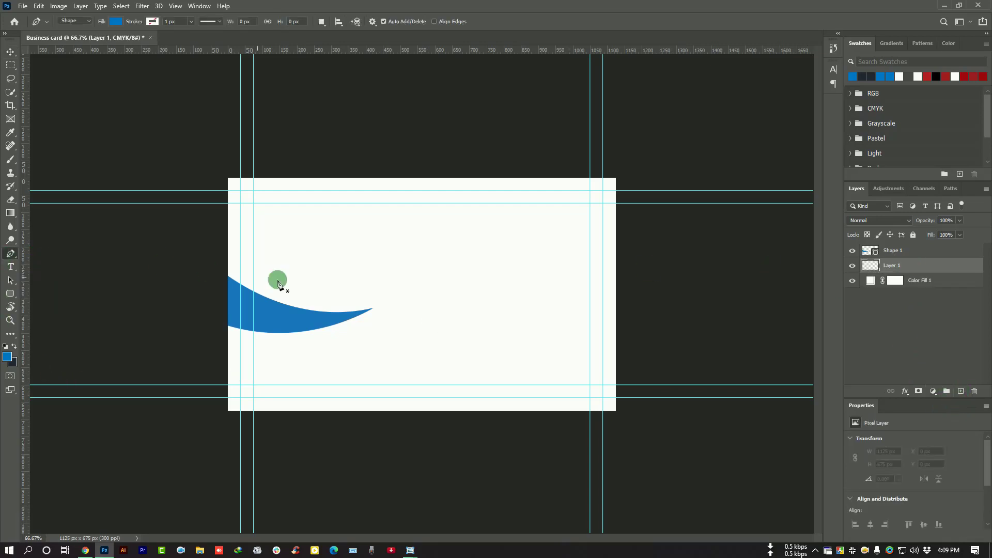
key(ctrl+plus)
click(122, 235)
drag(348, 315, 490, 291)
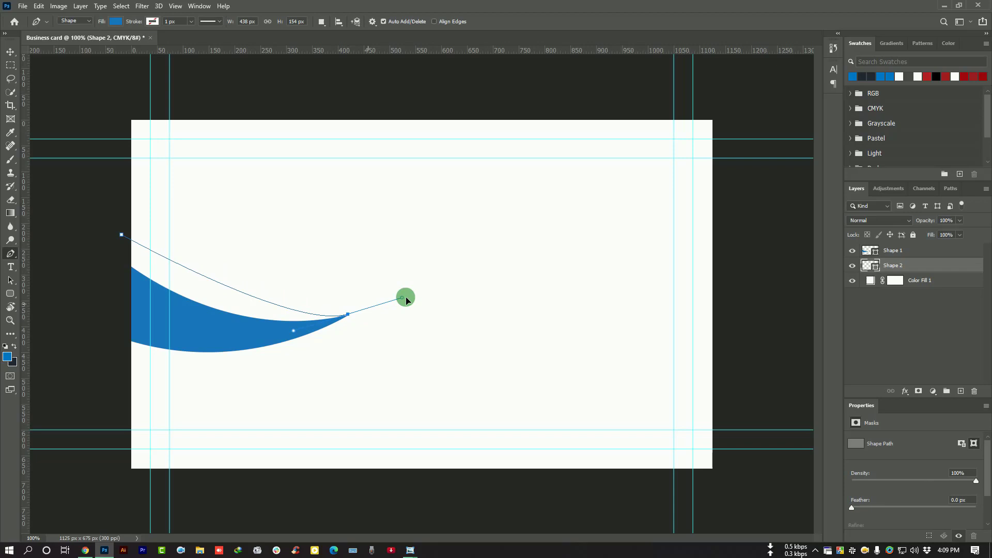
Reshape the second swoosh's tip and lower curve, close it, and set its fill to #00b2f2
key(ctrl+plus)
key(ctrl+plus)
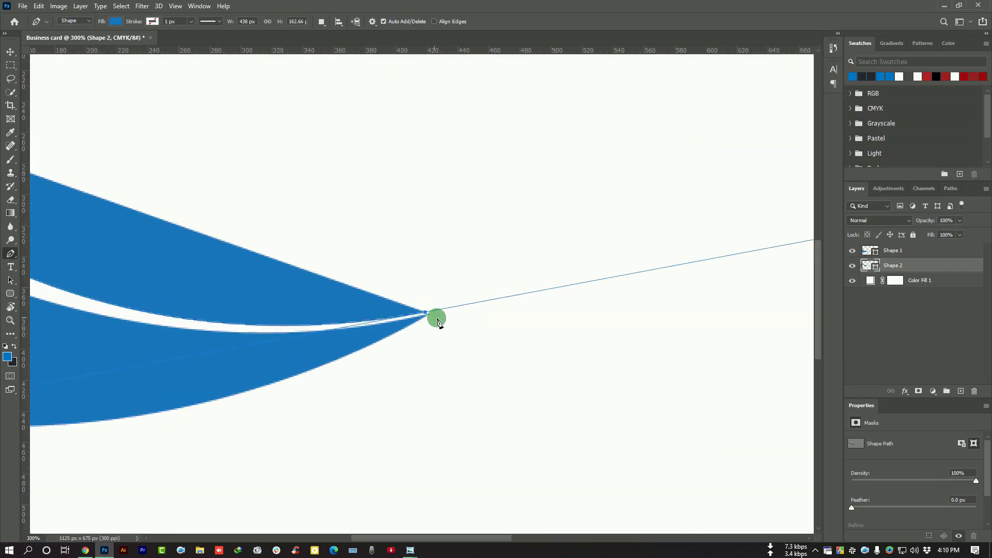
alt+click(427, 315)
mouse_move(328, 365)
mouse_down()
mouse_move(411, 359)
mouse_move(499, 368)
mouse_up()
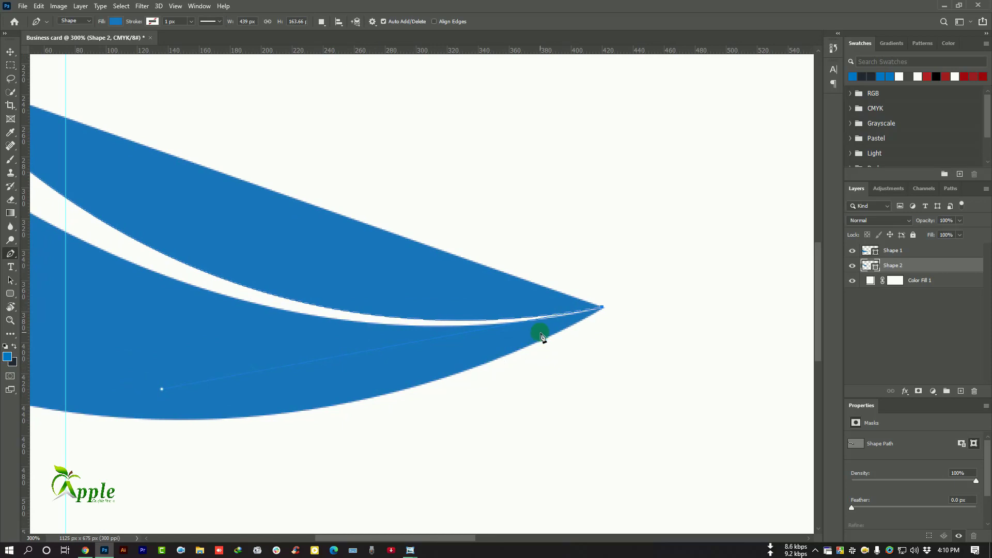
drag(542, 335, 510, 345)
key(ctrl+minus)
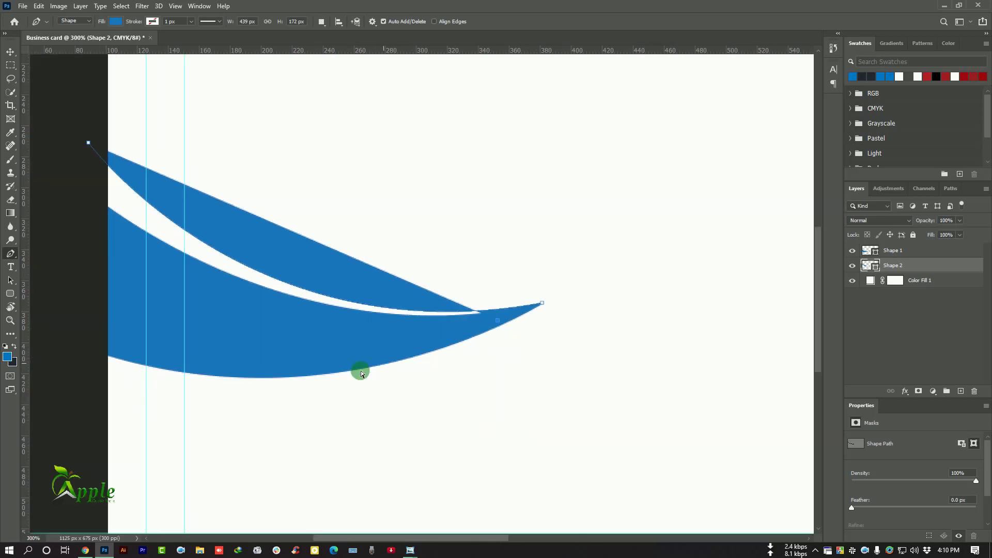
key(ctrl+minus)
click(174, 334)
drag(174, 334, 88, 294)
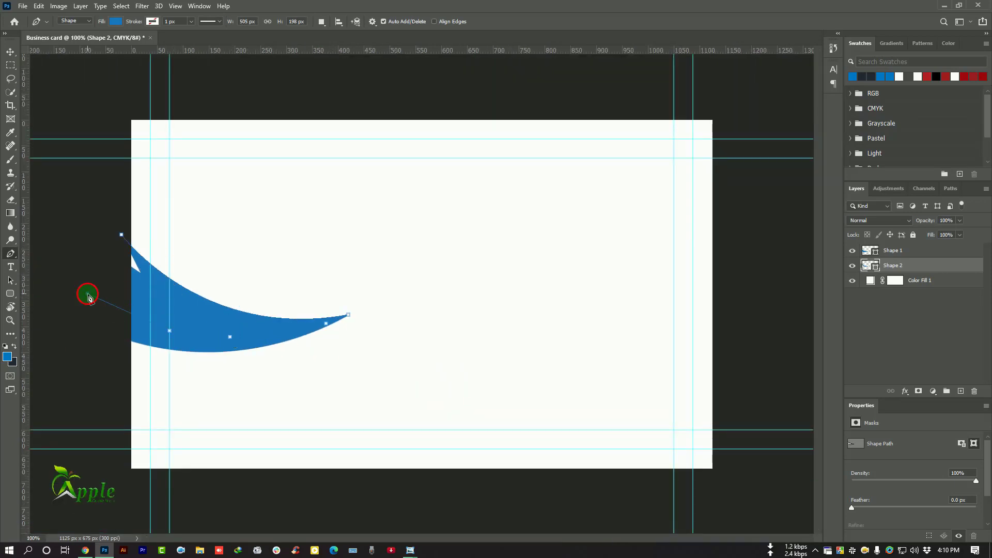
click(122, 236)
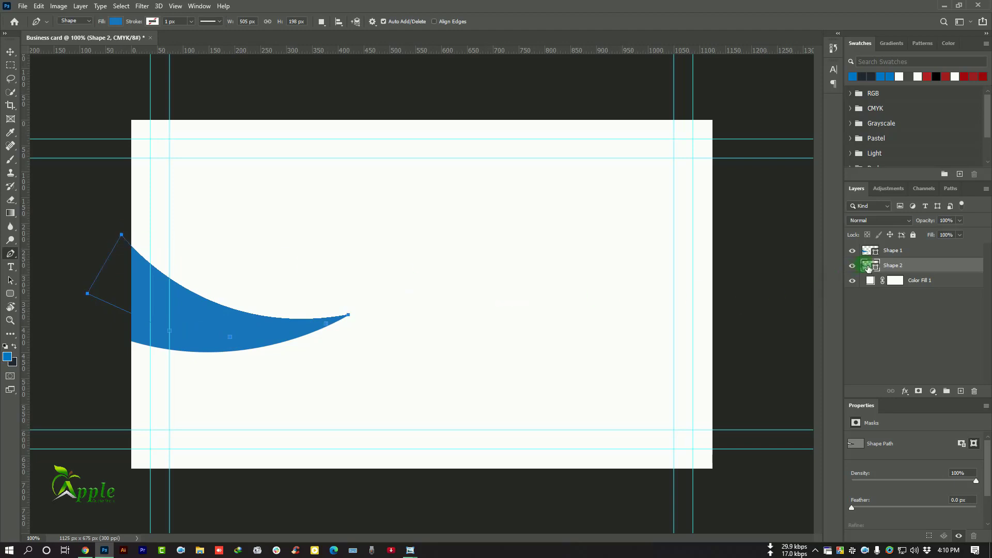
double_click(871, 267)
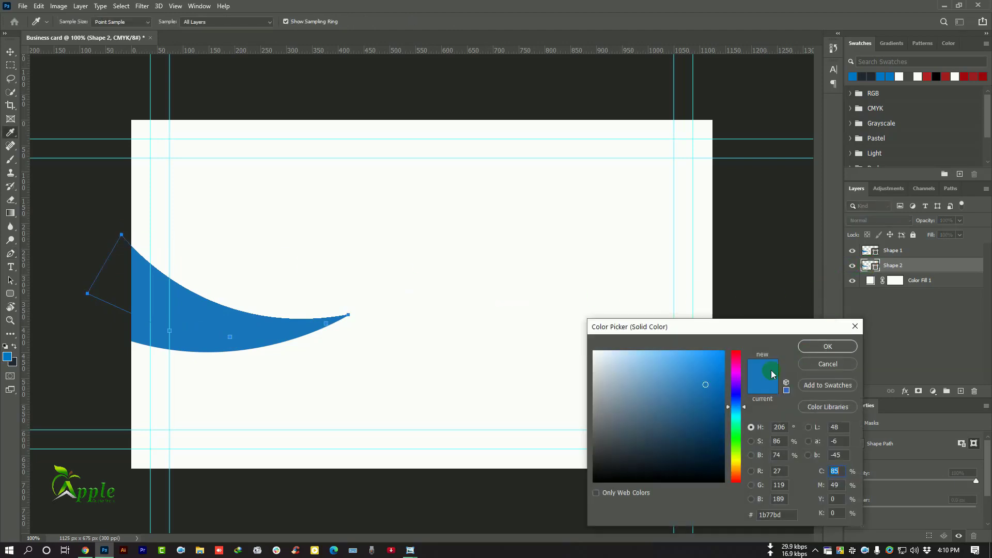
click(776, 515)
text(00b2f2)
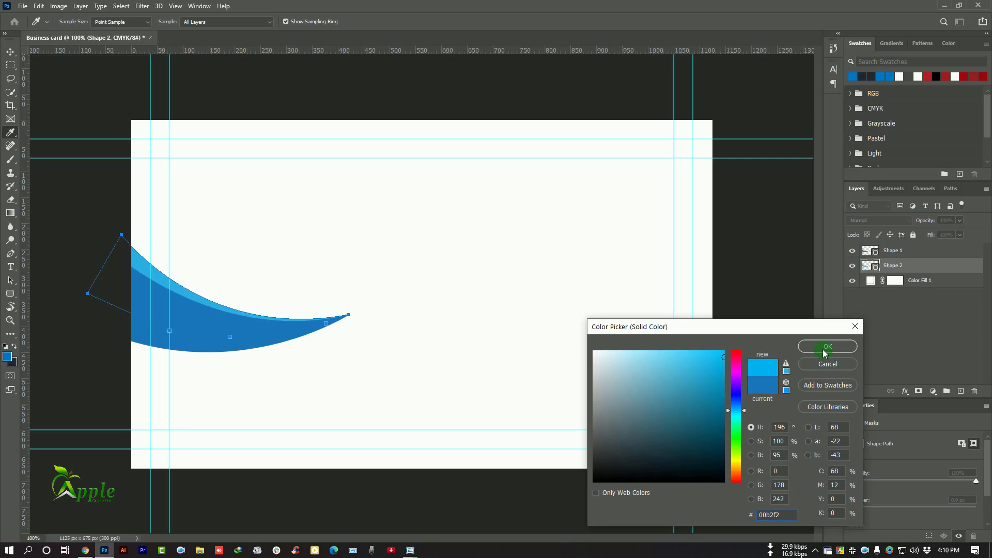
Confirm the light blue fill, then group Shape 1 and Shape 2 together
click(827, 347)
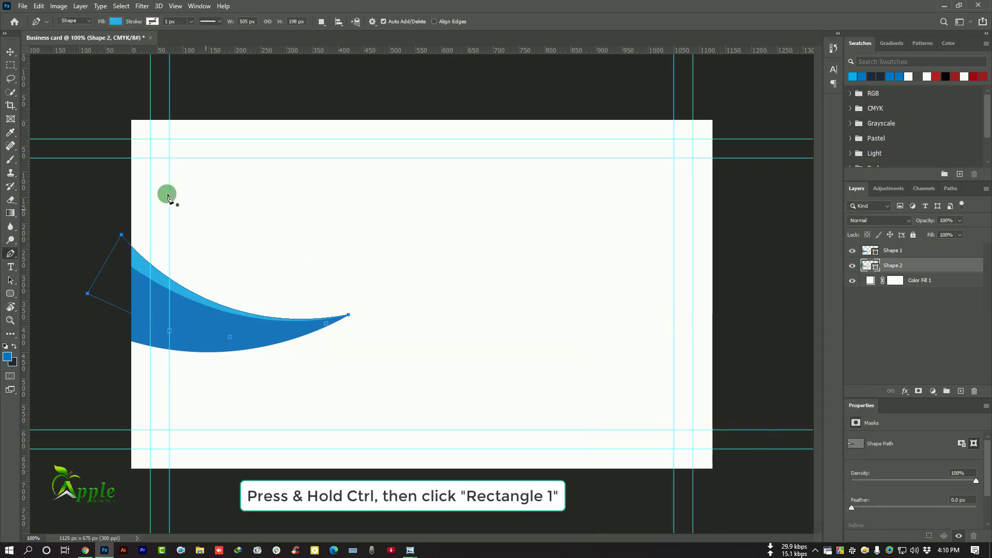
click(14, 52)
key(ctrl+minus)
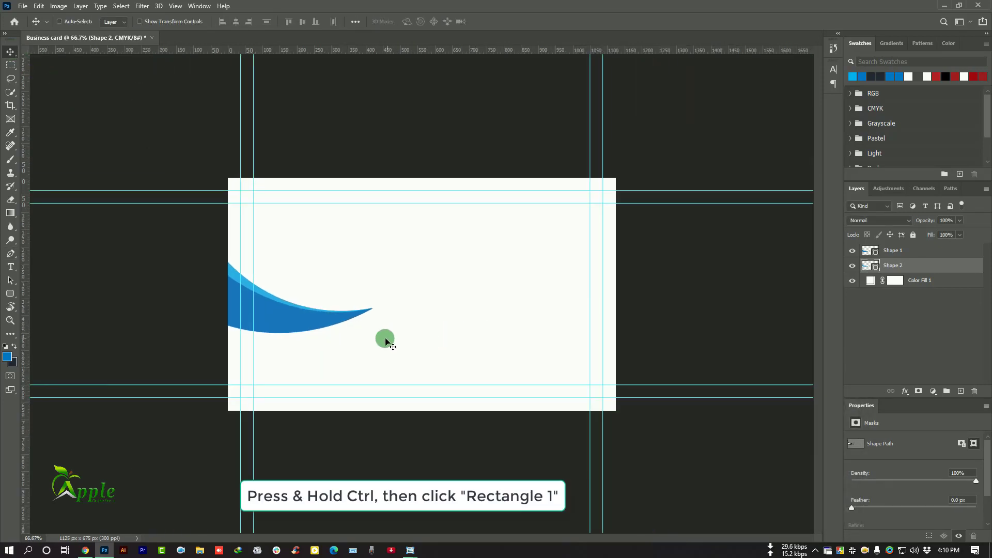
key(ctrl+plus)
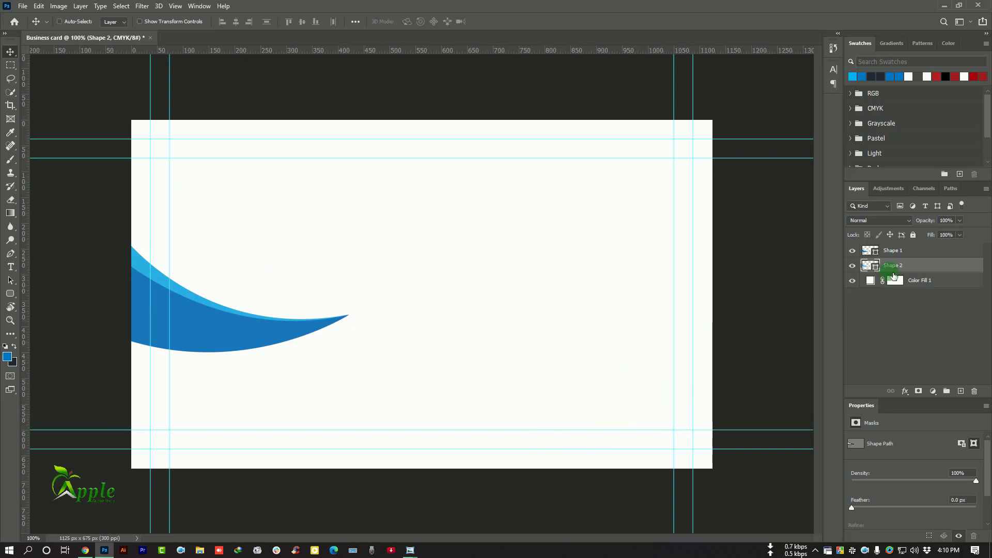
shift+click(891, 250)
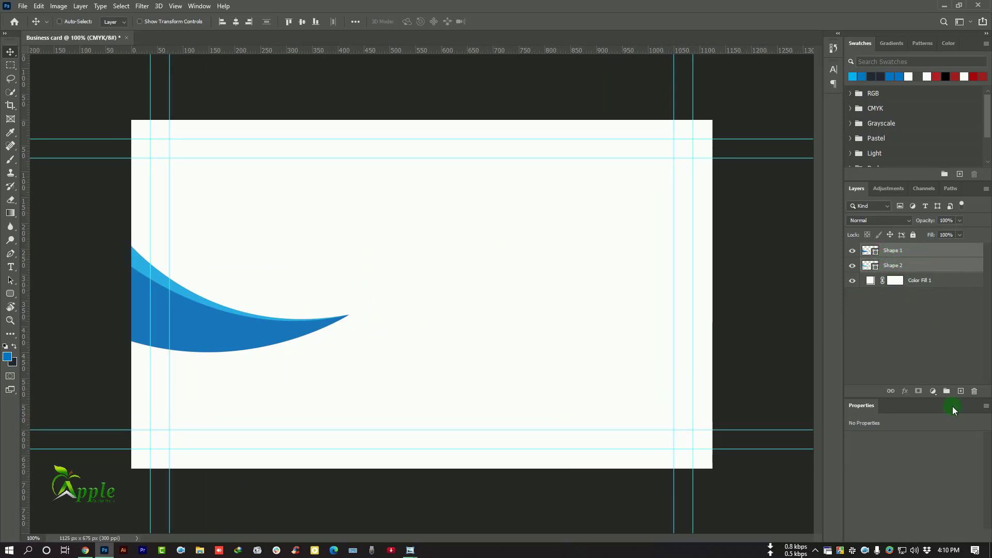
click(948, 391)
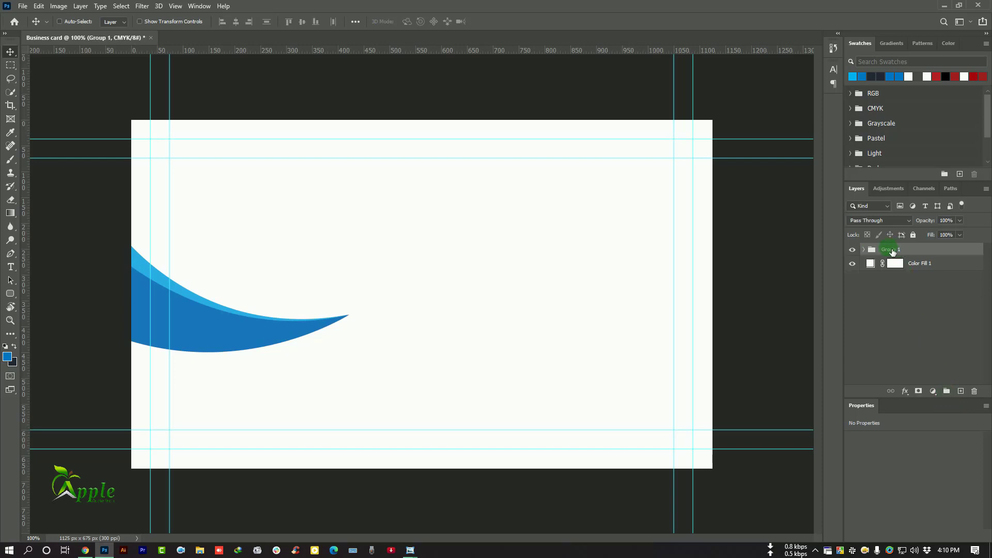
Duplicate the swoosh group and place the copy beneath and slightly below the original
drag(939, 255, 966, 394)
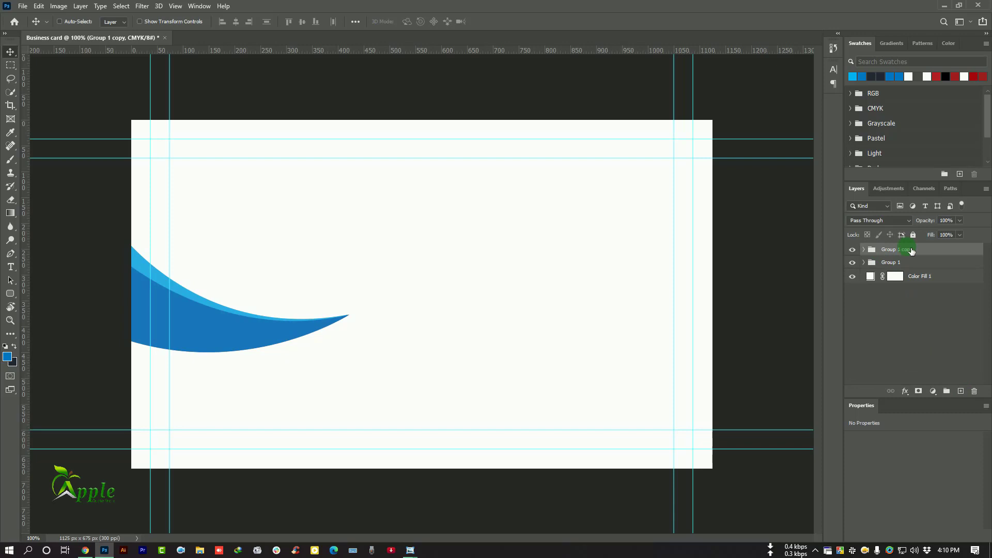
key(ctrl+minus)
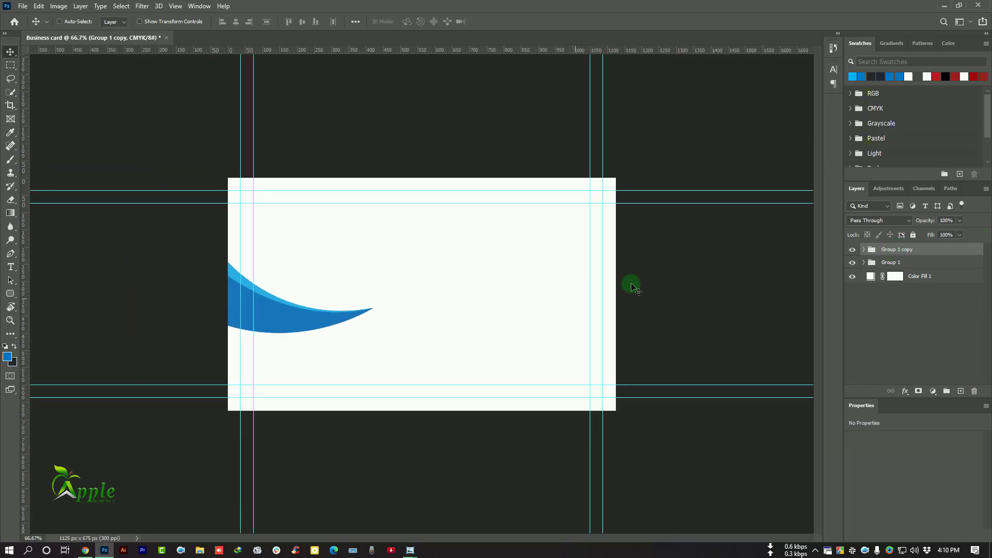
mouse_move(288, 288)
mouse_down()
mouse_move(268, 318)
mouse_move(287, 300)
mouse_up()
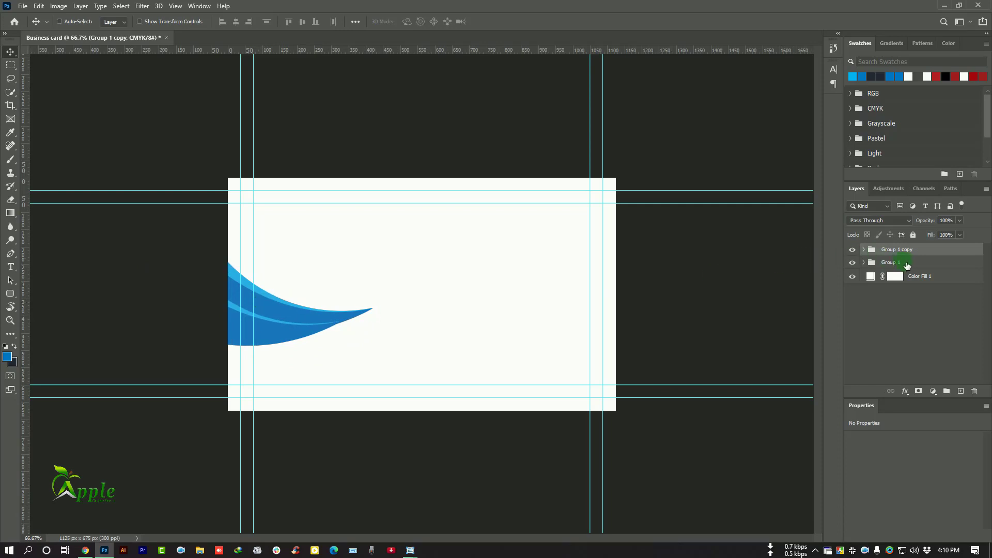
drag(907, 266, 911, 273)
drag(276, 295, 275, 312)
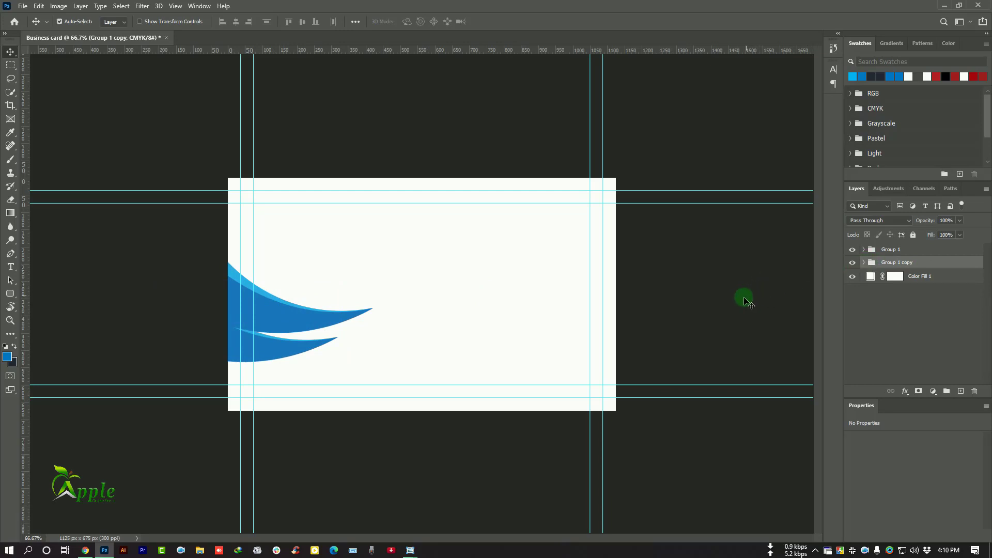
Merge Group 1 copy's two shapes into one and fill it light blue #2cafe5
click(866, 262)
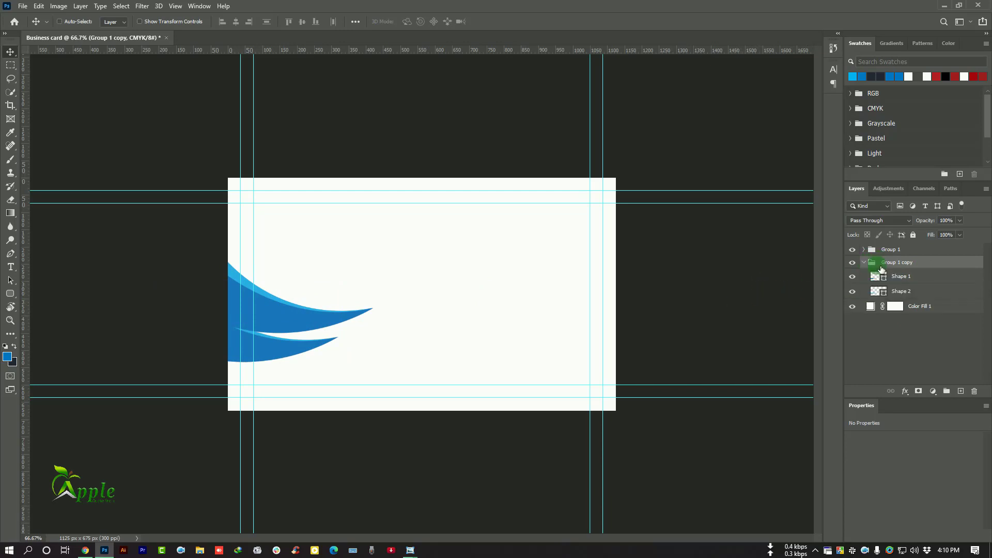
click(917, 282)
key(ctrl+e)
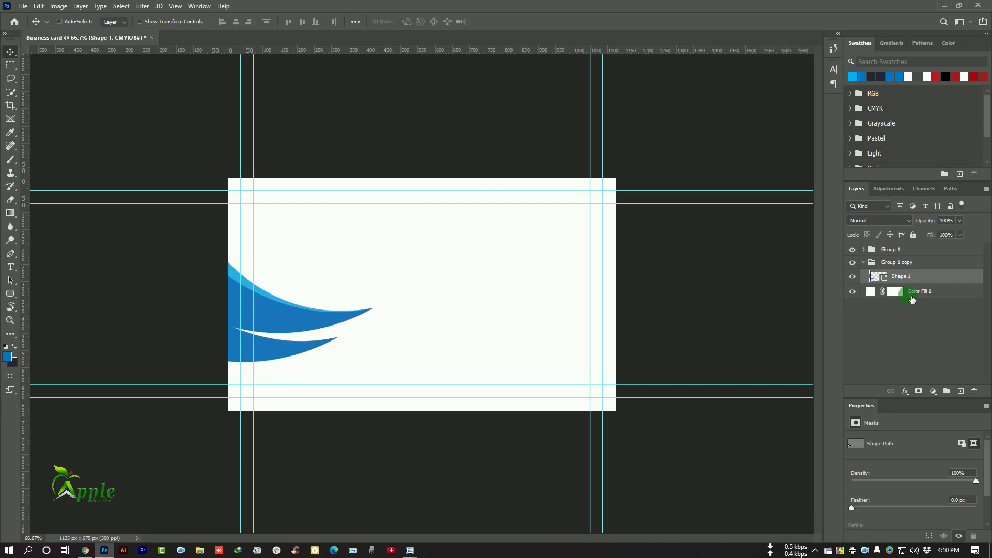
double_click(881, 282)
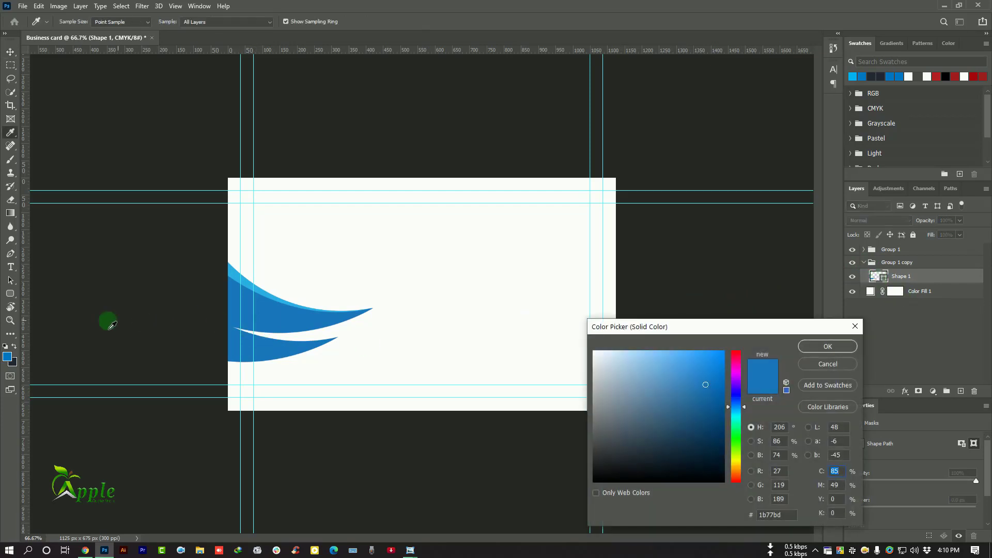
click(239, 278)
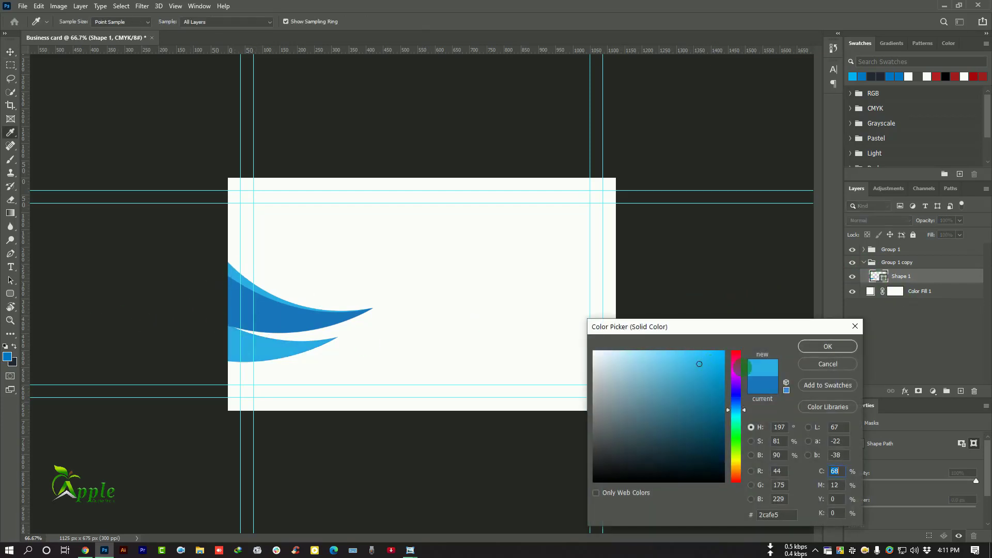
click(845, 355)
key(ctrl+plus)
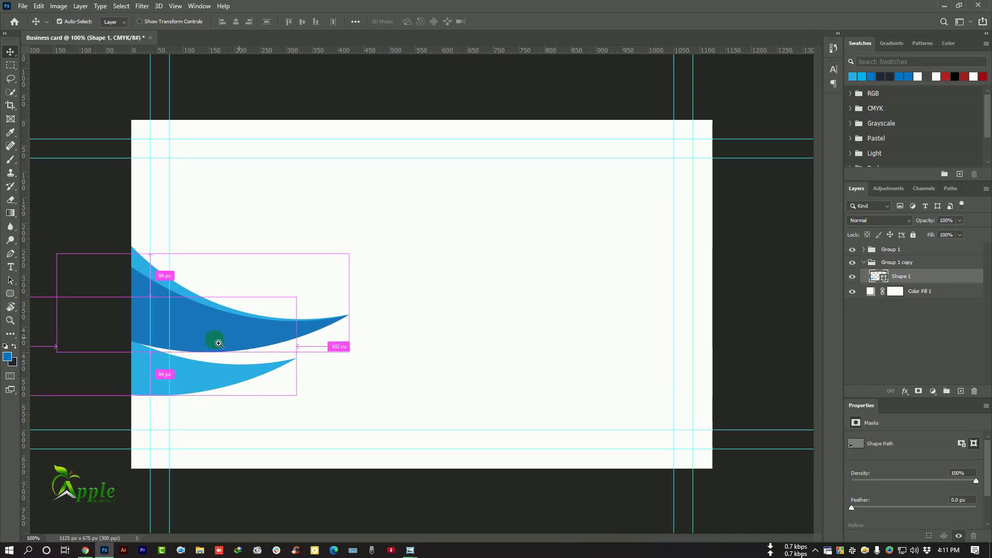
drag(212, 344, 212, 344)
Free Transform the light blue swoosh, rotating it a few degrees under the dark swoosh
click(42, 71)
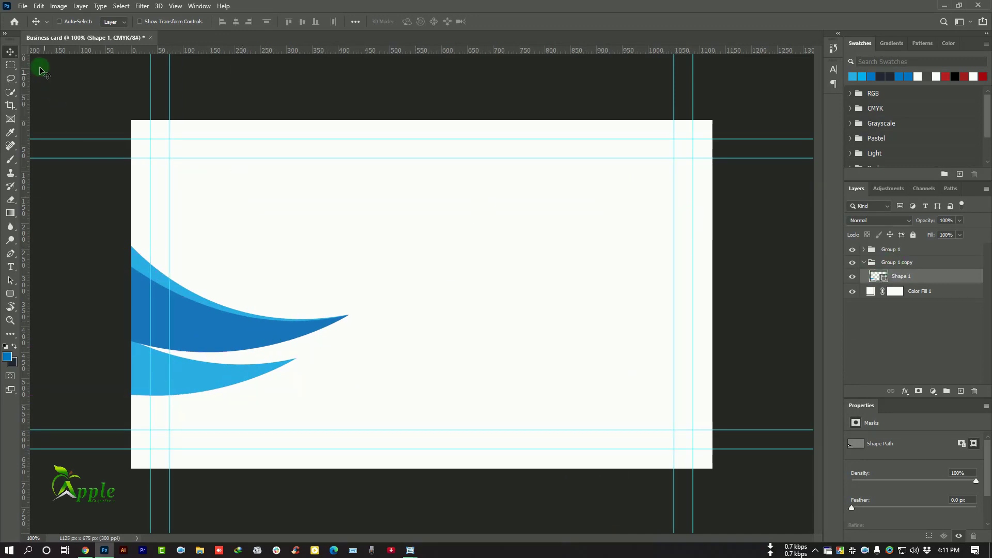
click(39, 7)
click(58, 228)
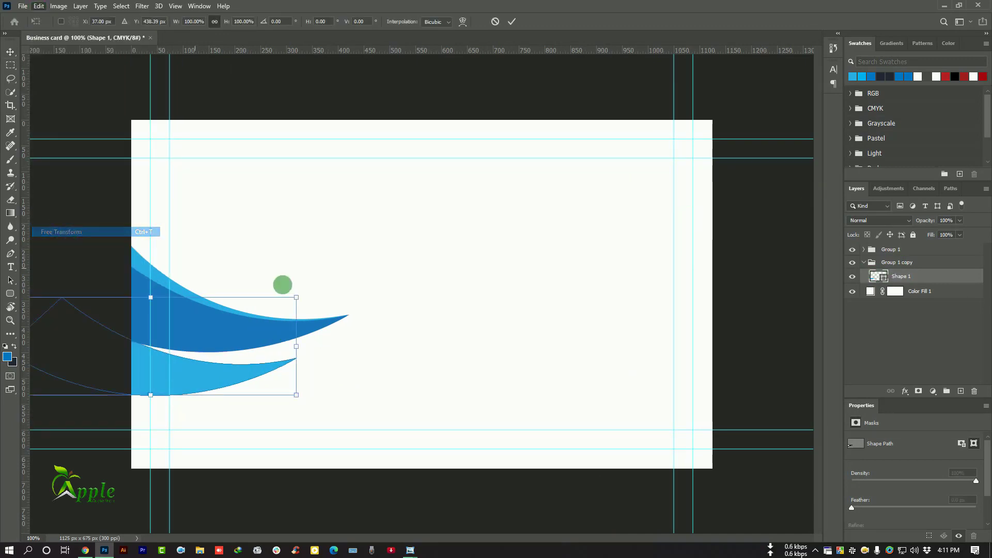
drag(343, 366, 360, 335)
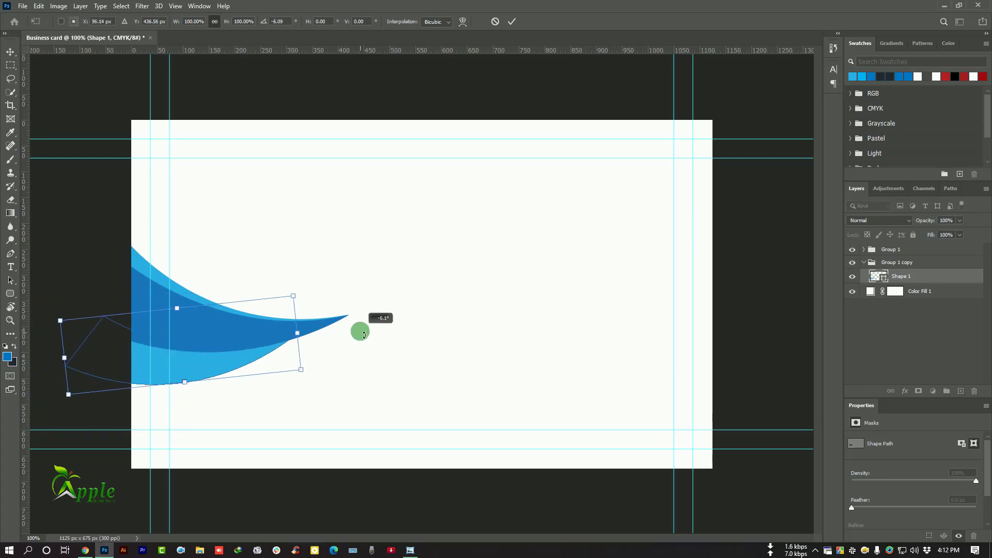
mouse_move(363, 339)
mouse_down()
mouse_move(315, 357)
mouse_move(310, 375)
mouse_move(352, 354)
mouse_up()
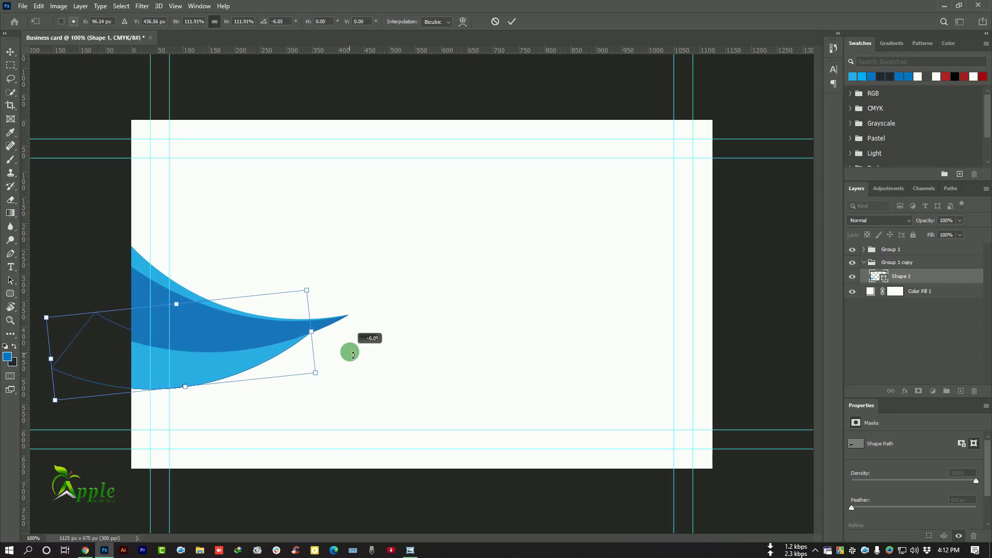
click(511, 22)
click(798, 361)
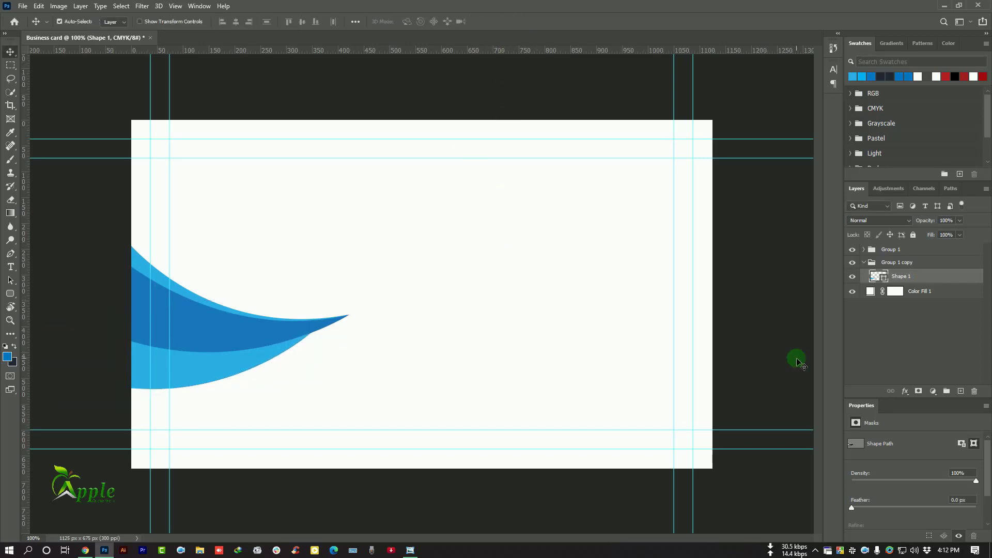
Enlarge and rotate both swoosh groups together with Free Transform
click(872, 266)
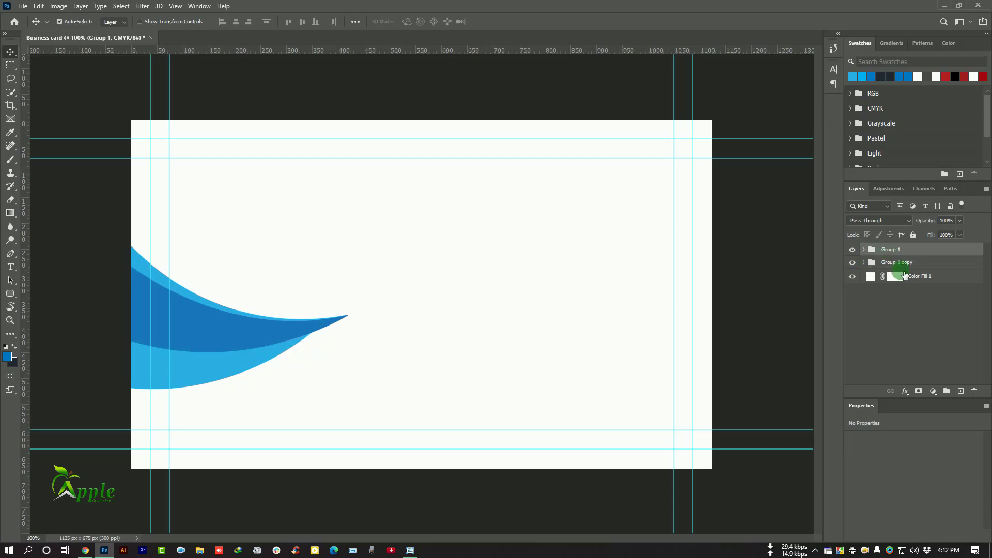
shift+click(910, 271)
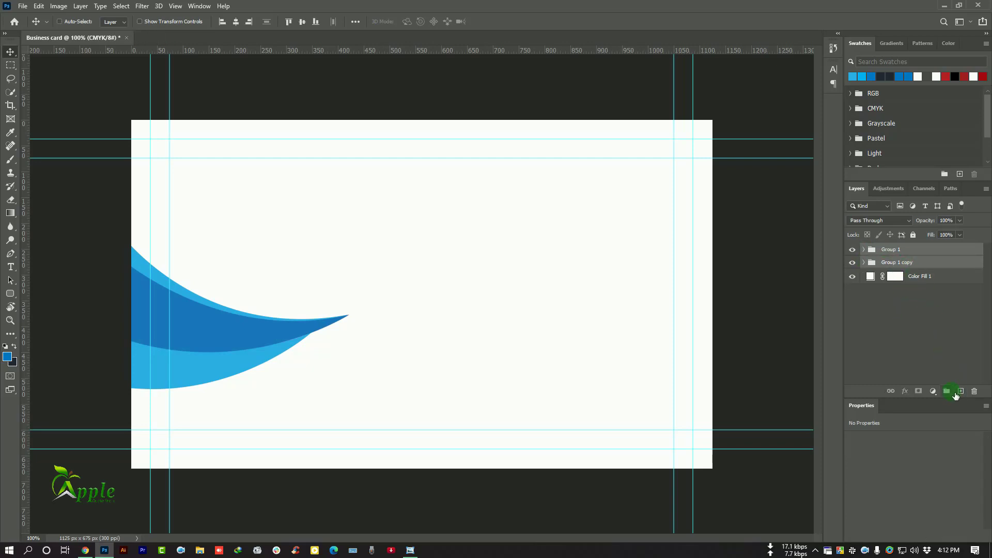
click(40, 6)
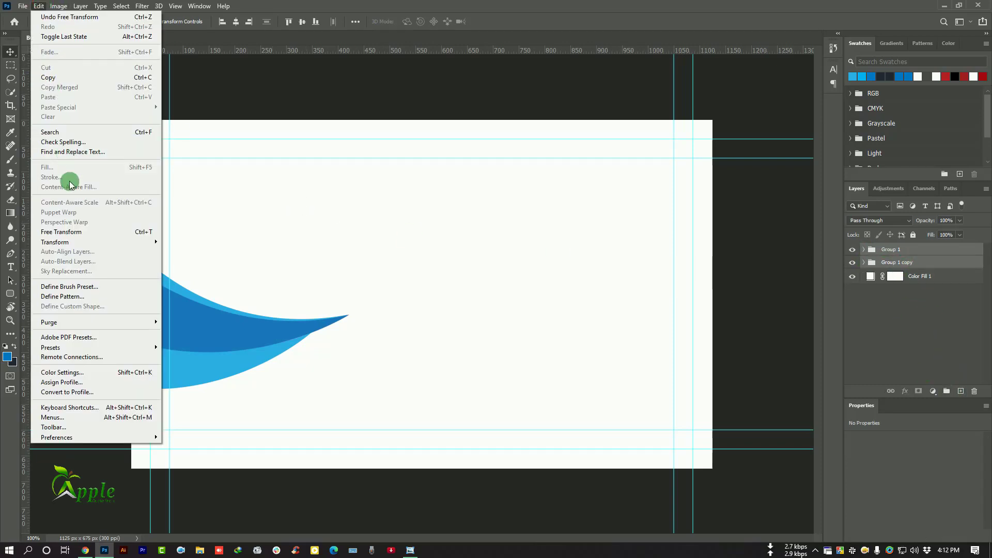
click(69, 236)
mouse_move(358, 331)
mouse_down()
mouse_move(458, 380)
mouse_move(388, 365)
mouse_move(480, 355)
mouse_move(406, 328)
mouse_up()
click(513, 22)
Shrink the light blue Group 1 copy slightly and nudge it into place
click(892, 263)
key(ctrl+t)
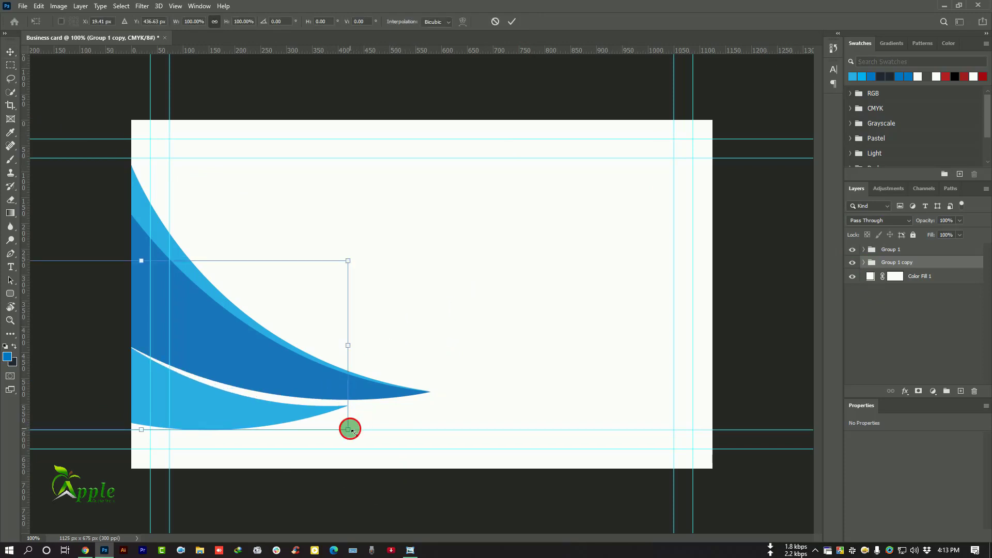
drag(350, 429, 327, 419)
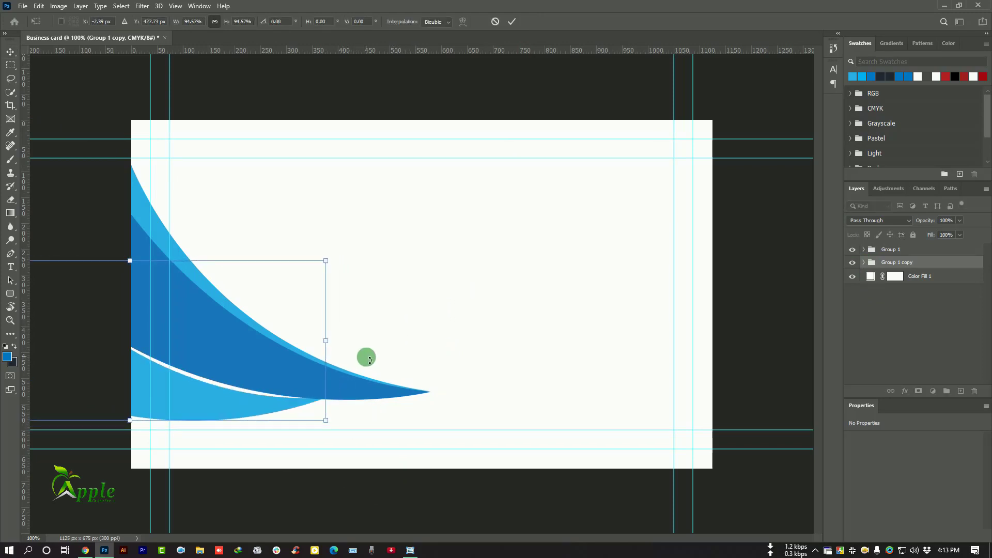
click(512, 21)
drag(405, 262, 415, 262)
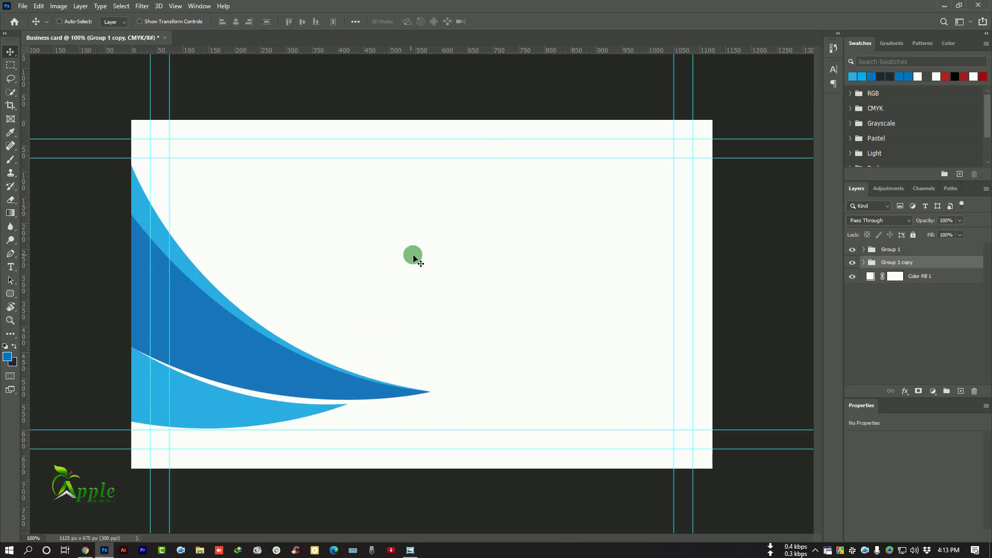
key(ctrl+minus)
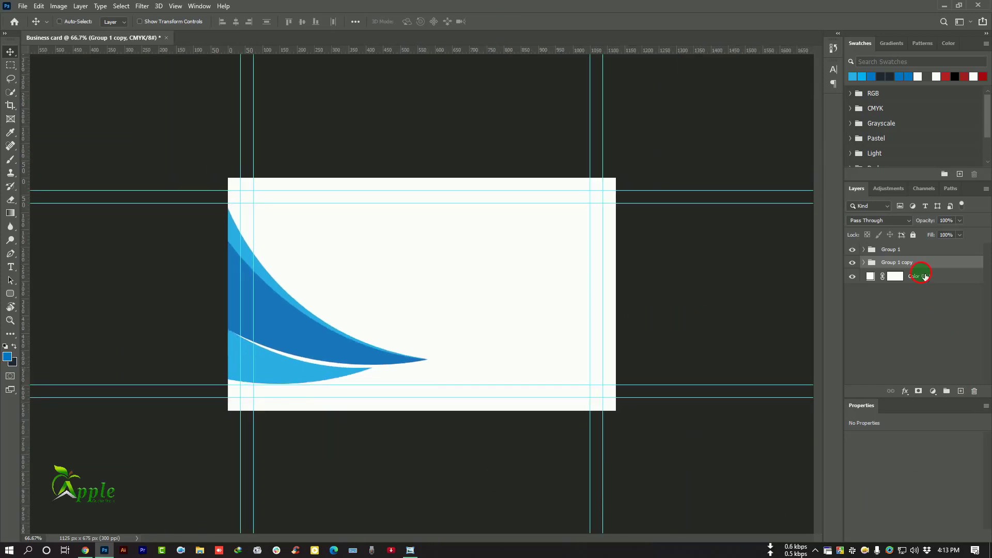
On a new layer, pen-draw a large curved Shape 3 across the card's right and bottom
click(923, 277)
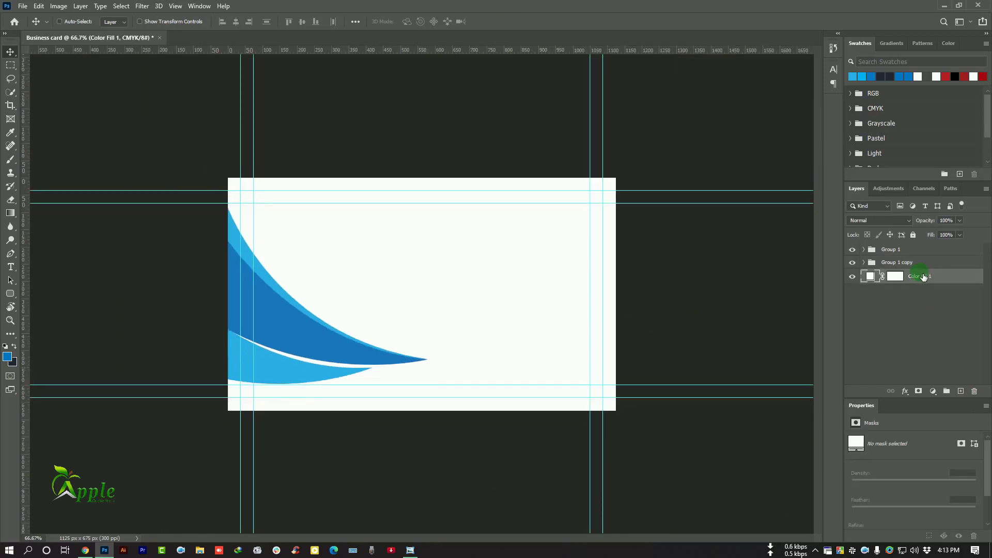
click(961, 391)
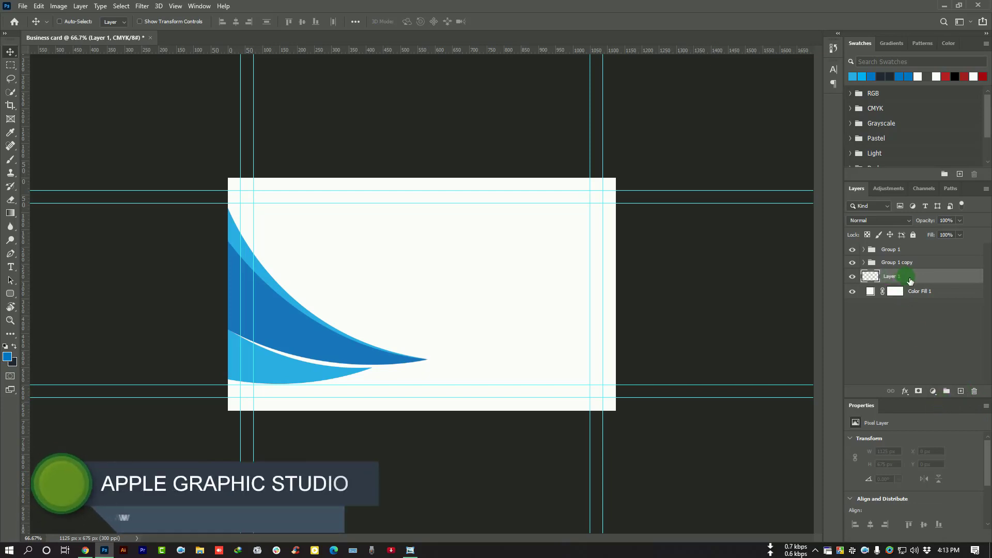
click(11, 253)
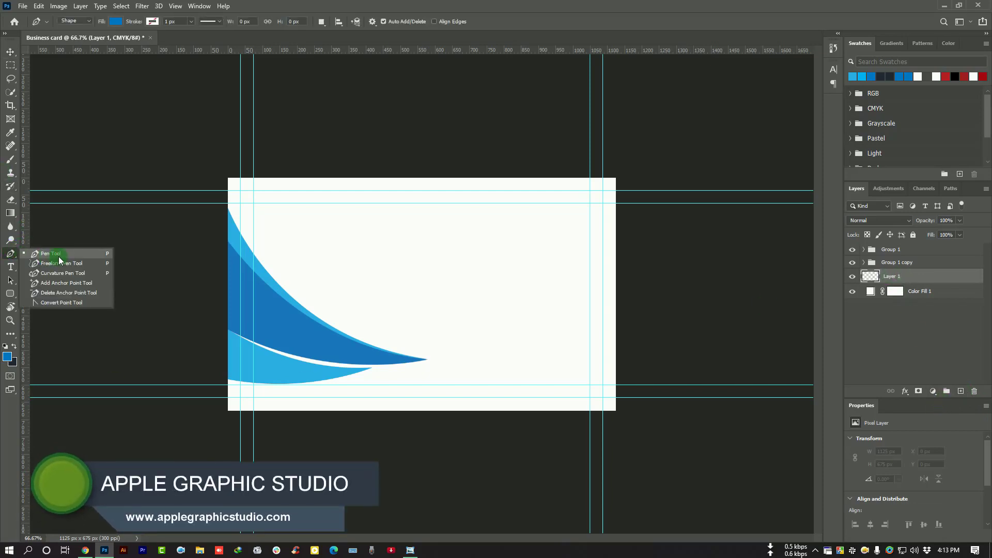
click(58, 257)
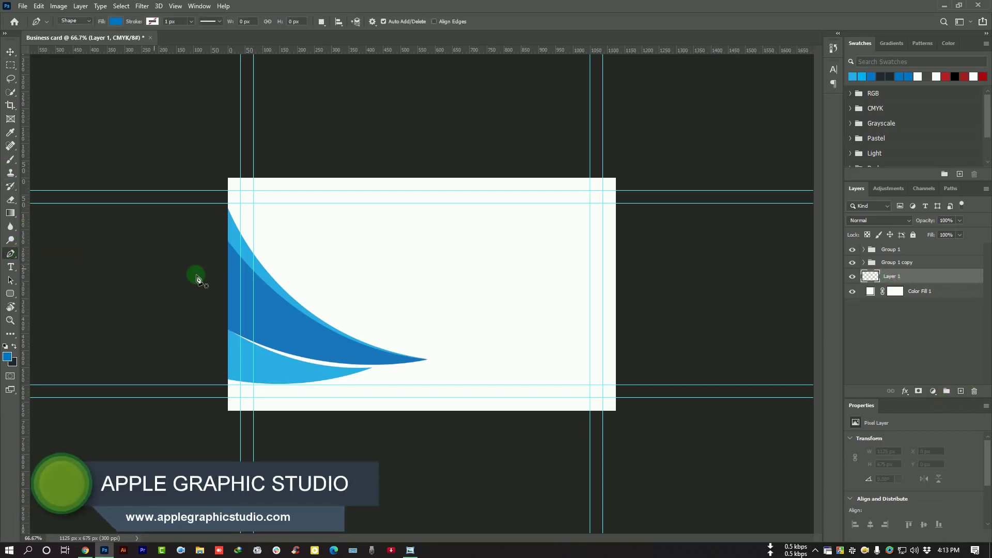
click(264, 281)
drag(523, 163, 556, 31)
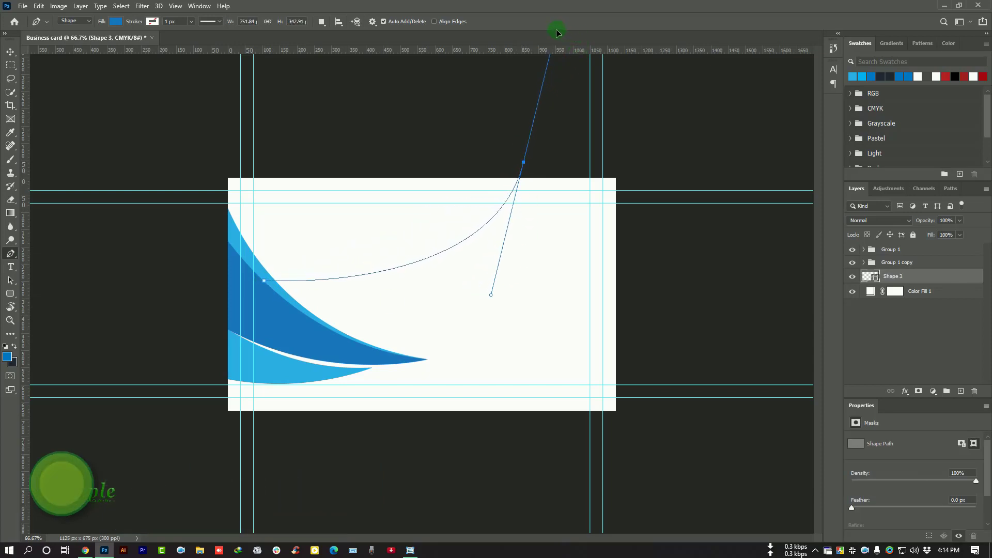
alt+click(523, 163)
click(662, 163)
click(669, 311)
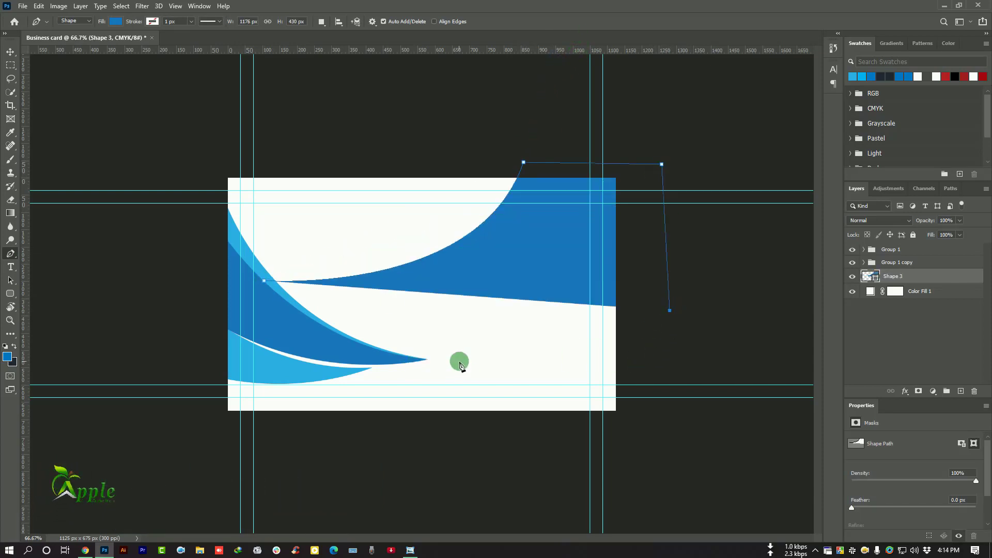
drag(359, 361, 125, 295)
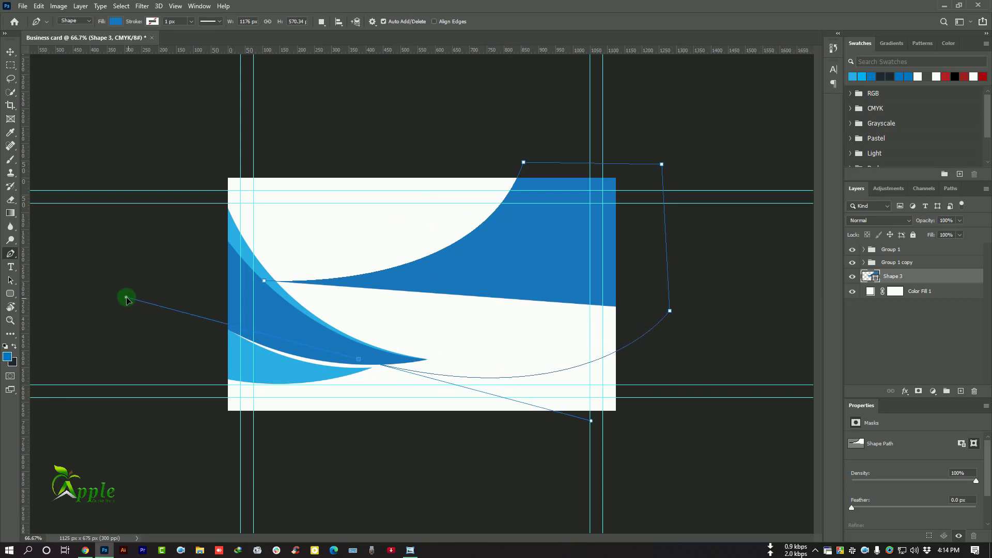
click(265, 281)
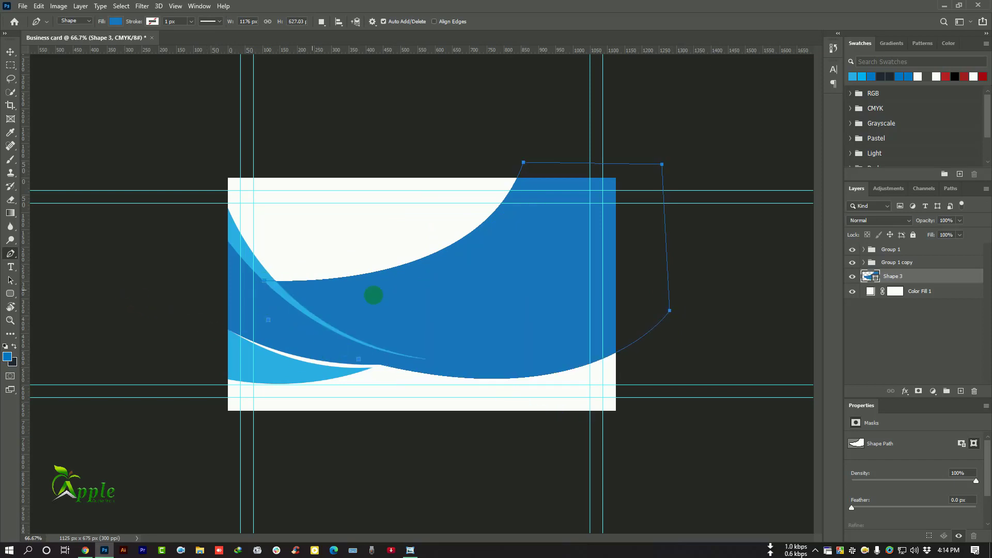
Fill Shape 3 with dark navy #212832
double_click(870, 276)
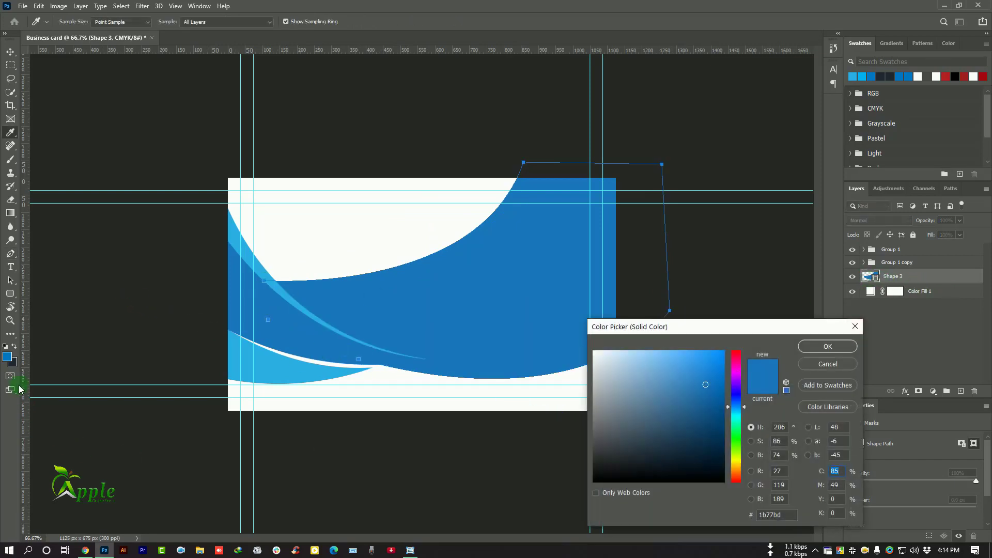
drag(13, 362, 659, 369)
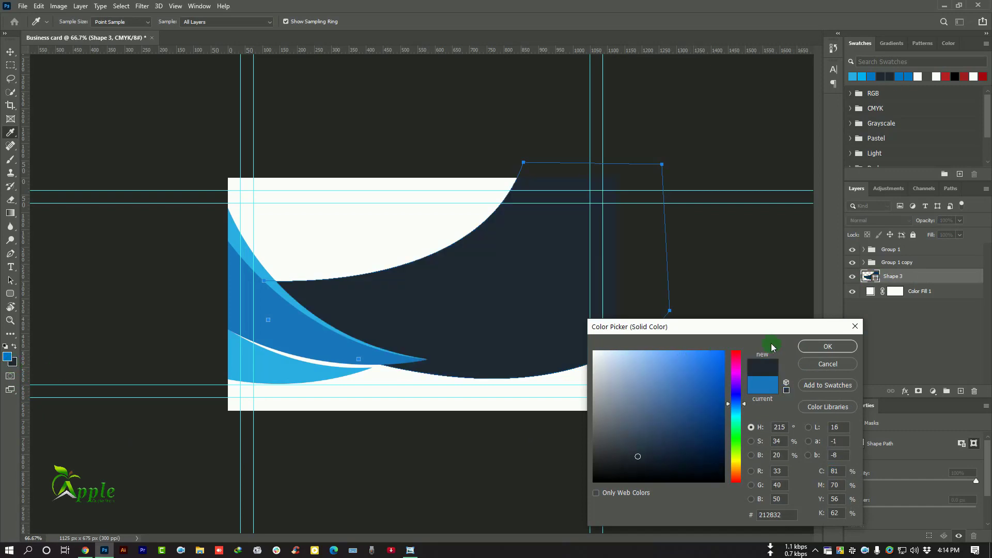
click(828, 347)
click(9, 51)
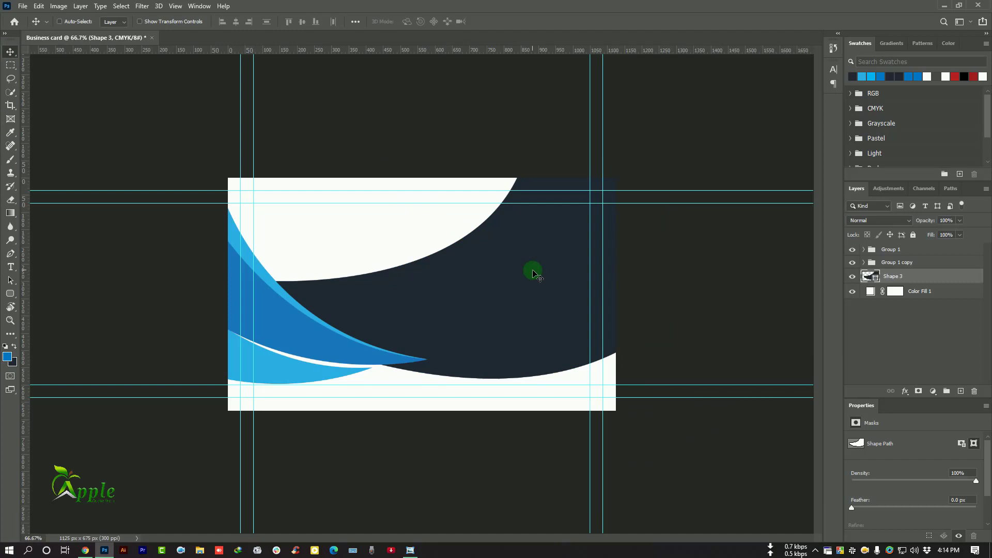
On a new layer below the navy shape, pen-draw a thin curved strip along its top edge
click(921, 292)
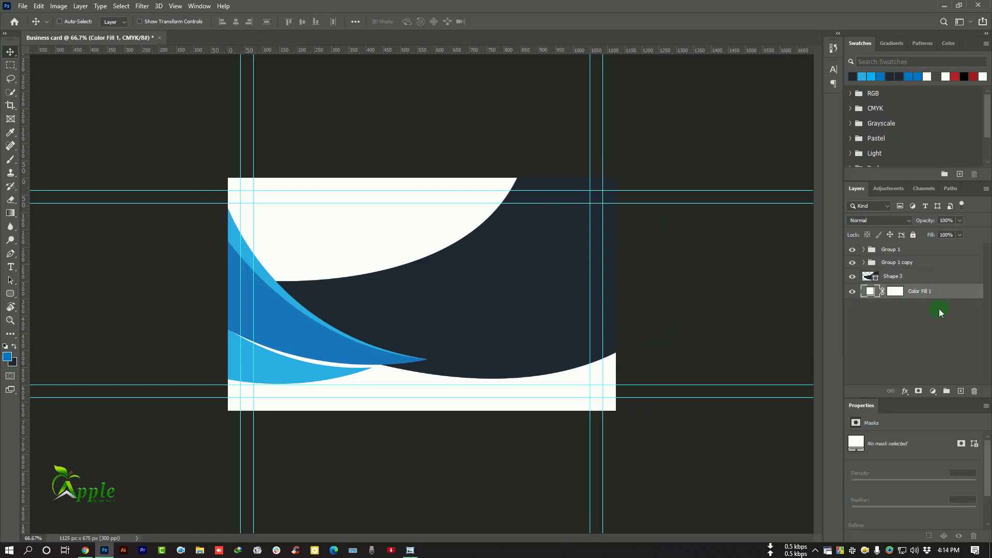
click(962, 392)
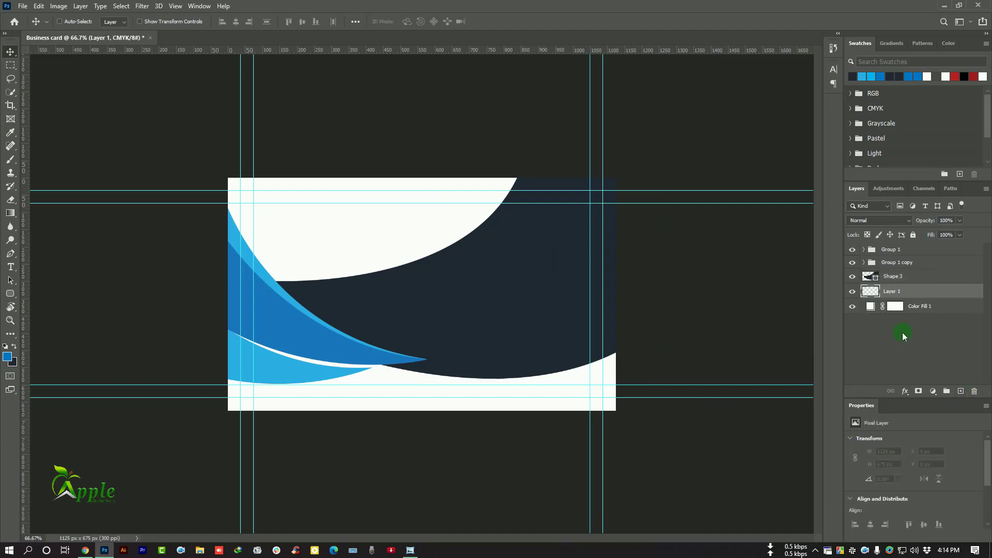
right_click(11, 254)
click(46, 254)
click(501, 162)
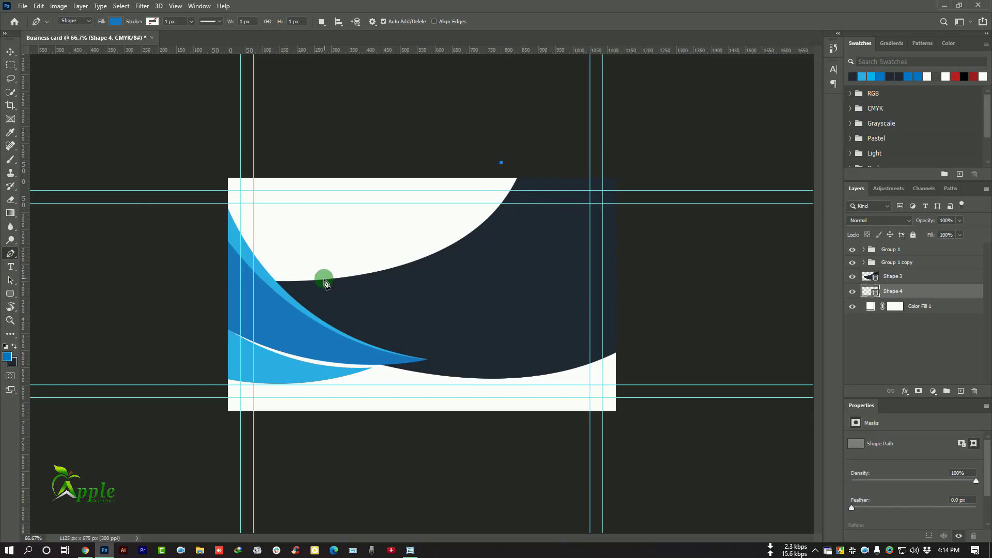
drag(314, 284, 133, 302)
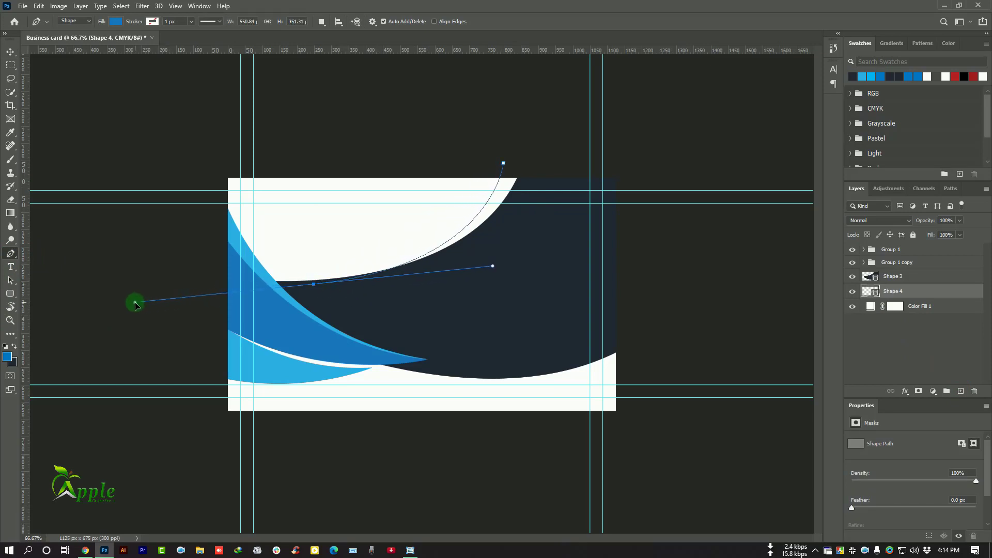
drag(317, 284, 538, 288)
click(503, 163)
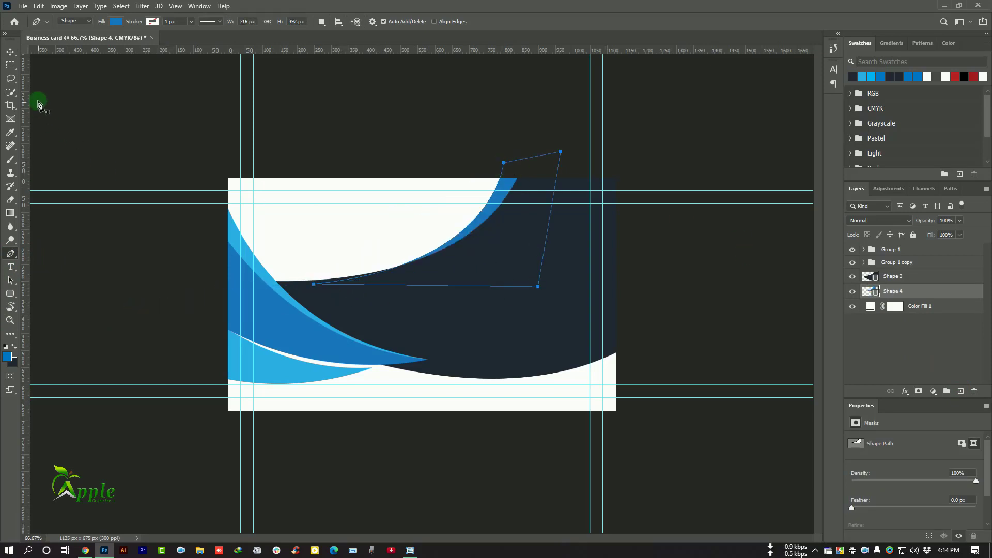
click(11, 52)
click(275, 102)
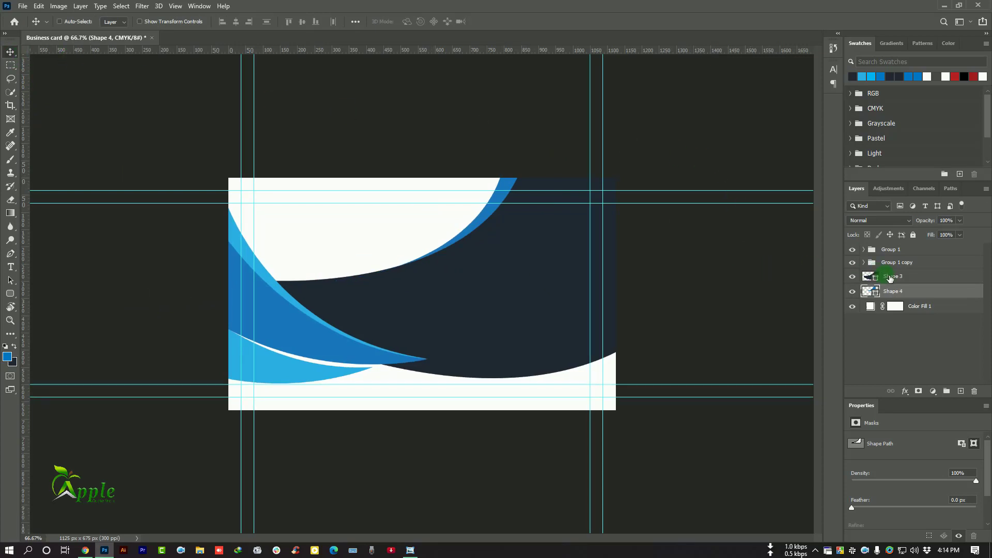
Group Shape 3 and Shape 4, then group all three groups into one named Design
shift+click(891, 277)
click(946, 392)
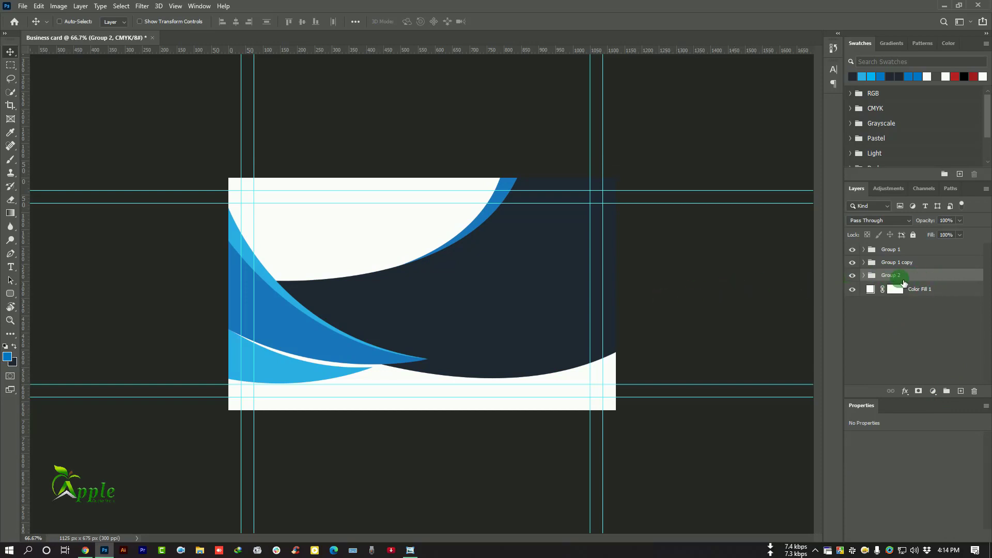
shift+click(913, 272)
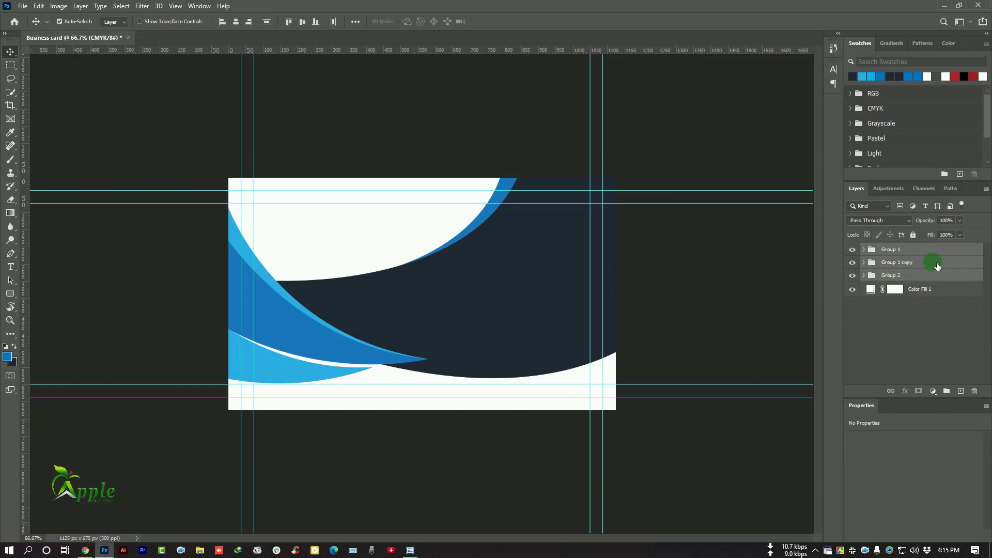
click(947, 392)
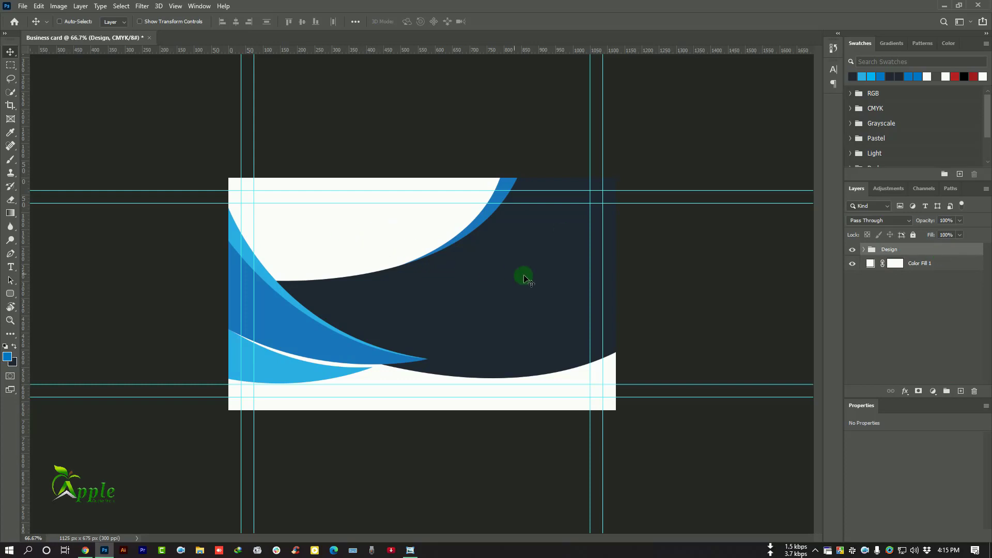
Nudge the Design group slightly with Free Transform, then subscribe to the Technostars YouTube channel
click(40, 6)
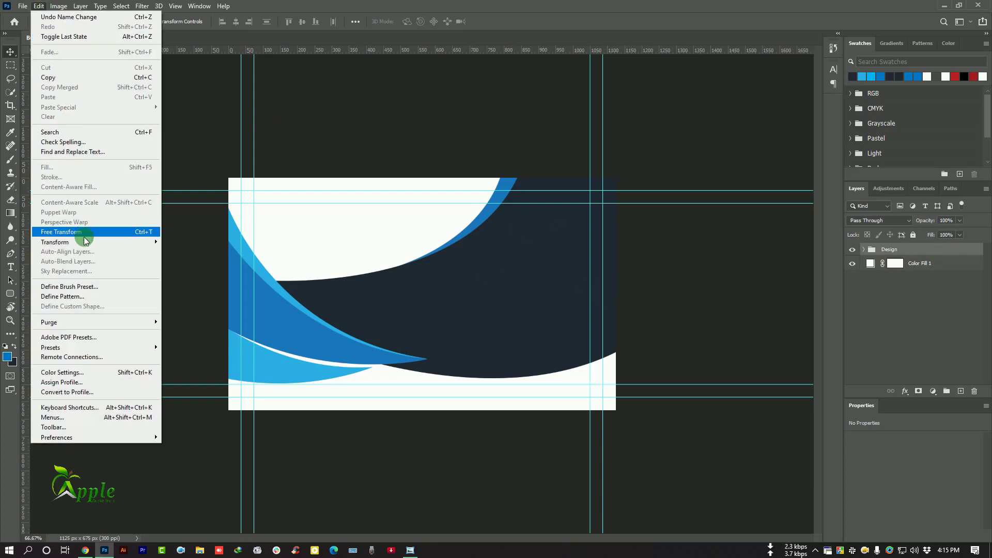
click(74, 232)
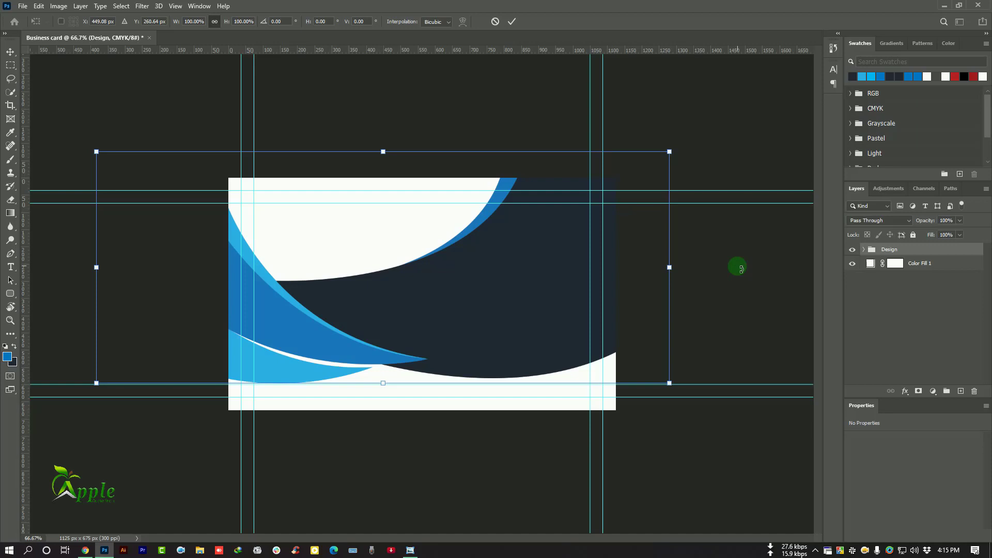
mouse_move(741, 268)
mouse_down()
mouse_move(765, 259)
mouse_move(742, 277)
mouse_up()
click(512, 21)
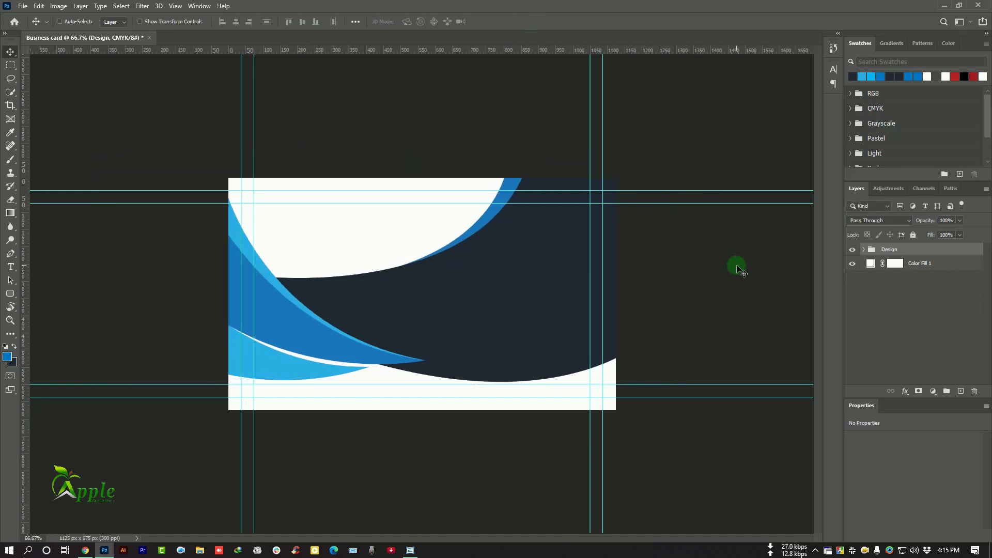
key(ctrl+plus)
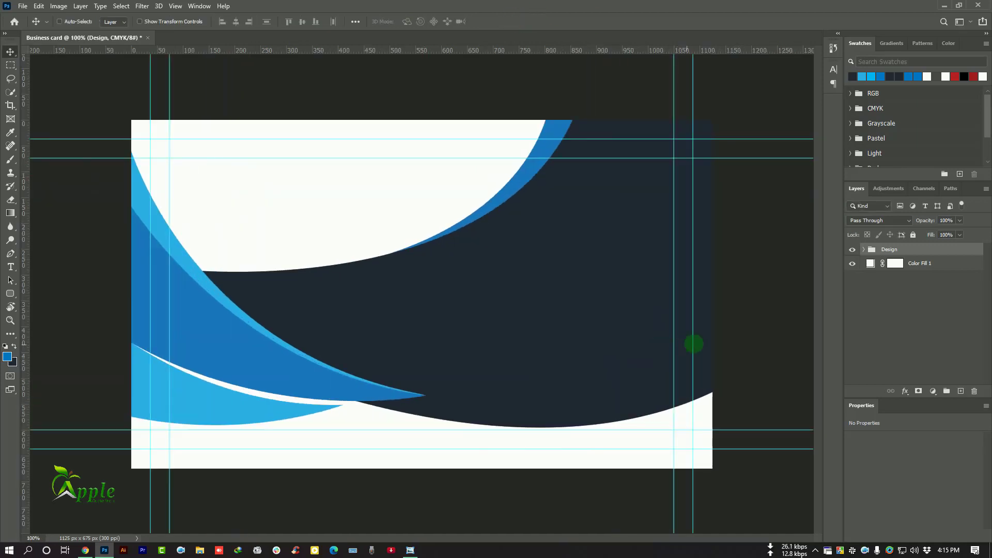
key(ctrl+minus)
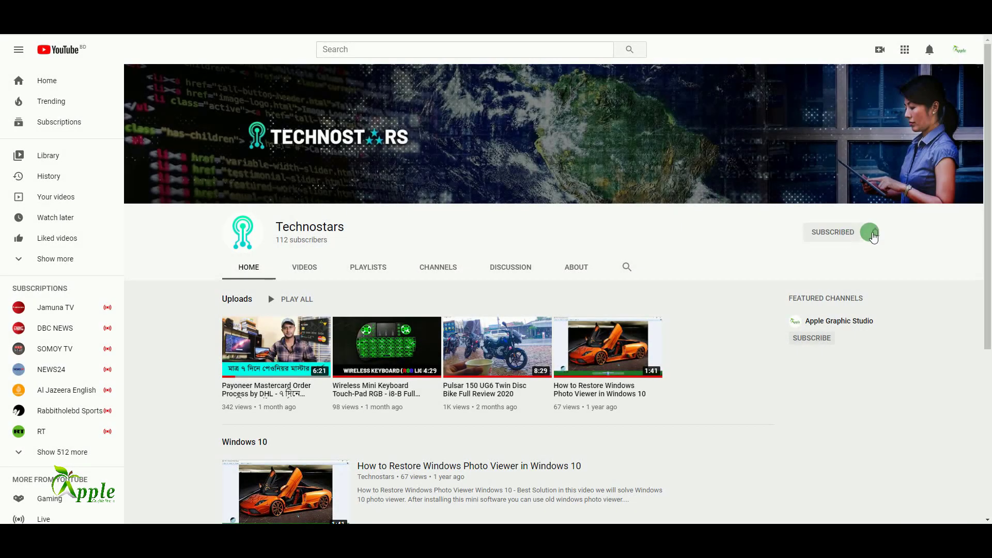
click(875, 232)
click(910, 262)
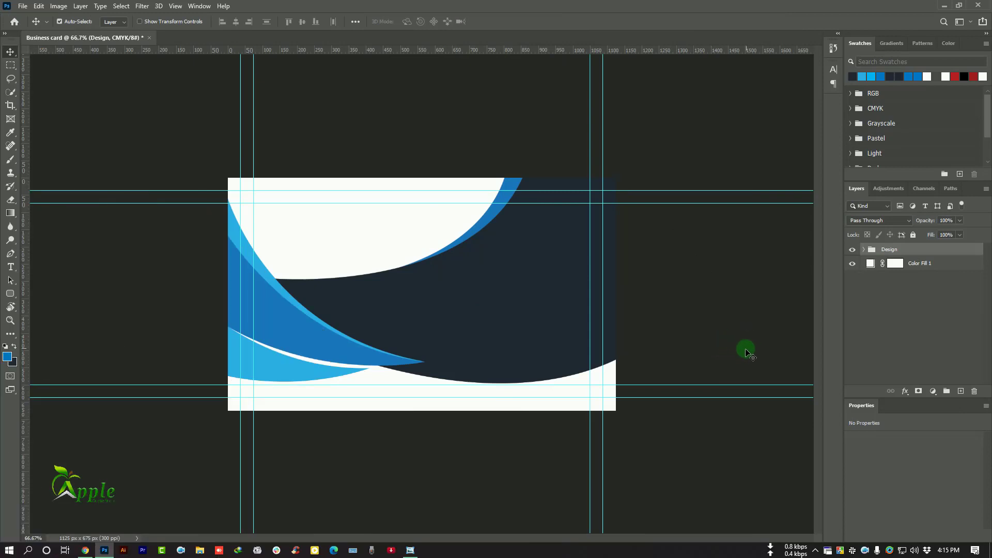
Free Transform the Design group, narrowing it from the right to about 93% width
click(37, 6)
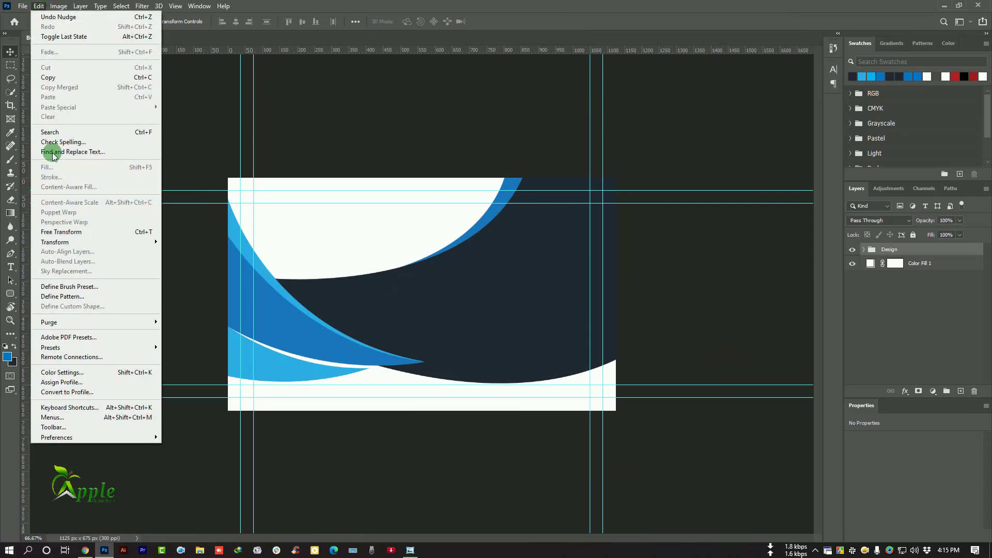
click(62, 232)
drag(666, 272, 635, 272)
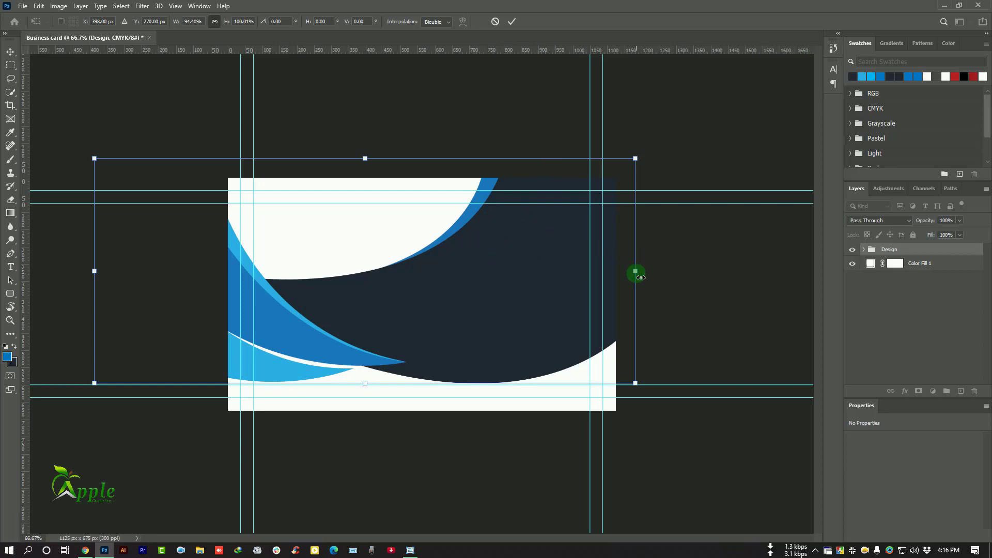
drag(635, 272, 629, 271)
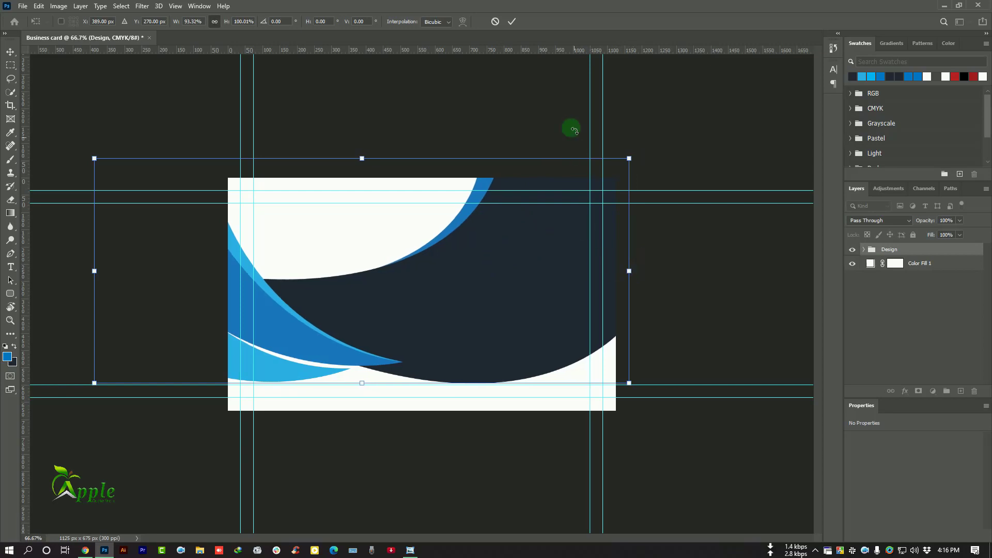
click(511, 22)
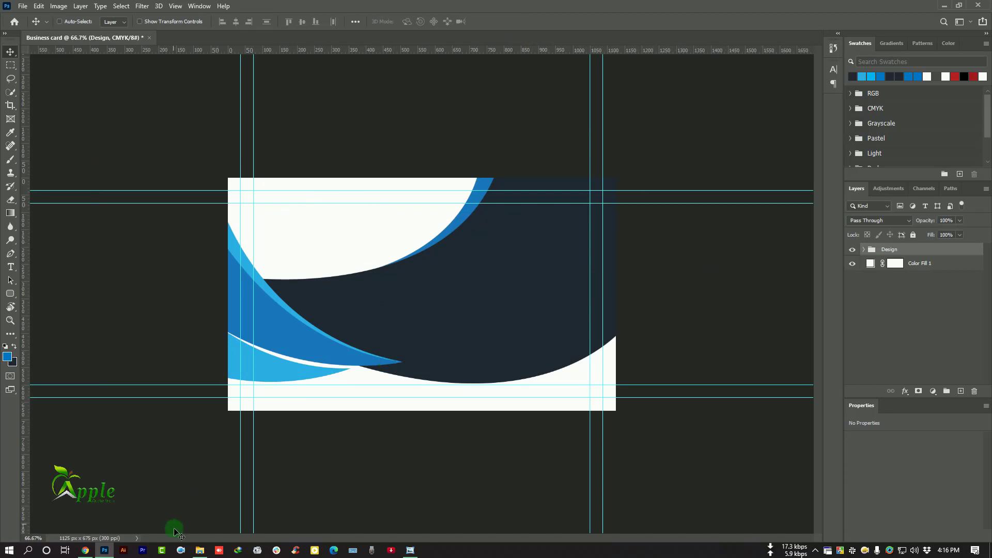
Place the Apple GraphicStudio Logo image on the card and scale it down
click(200, 551)
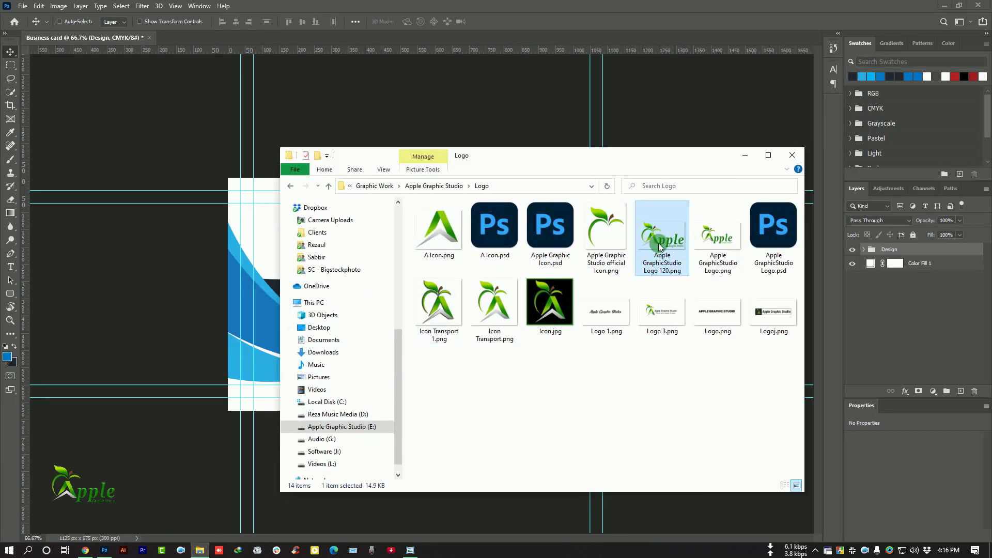
drag(660, 245, 250, 254)
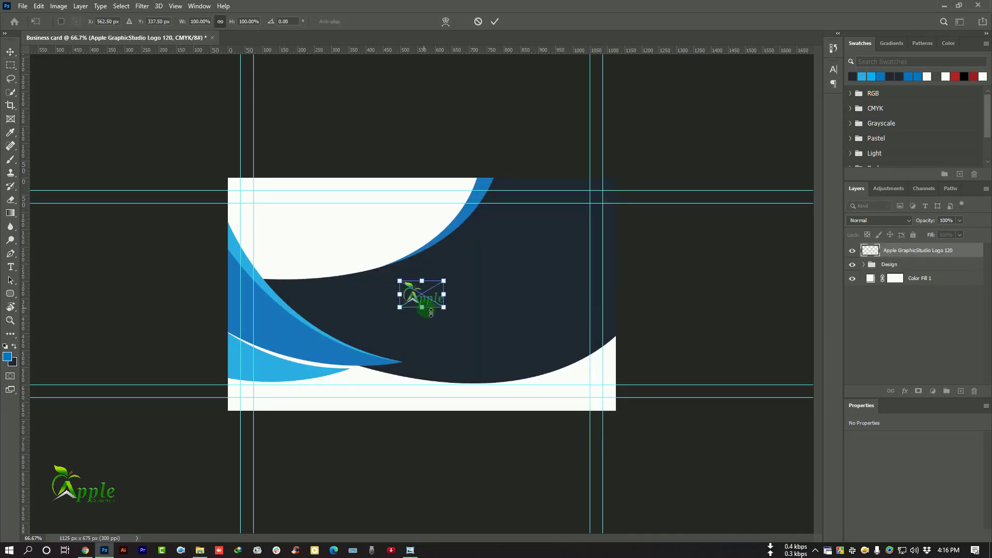
drag(429, 301, 316, 242)
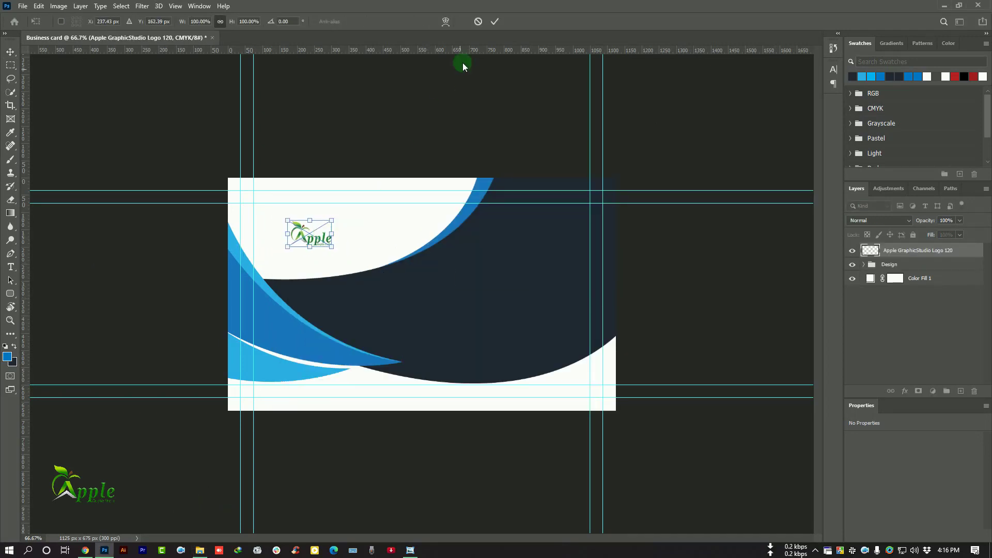
click(471, 22)
click(200, 551)
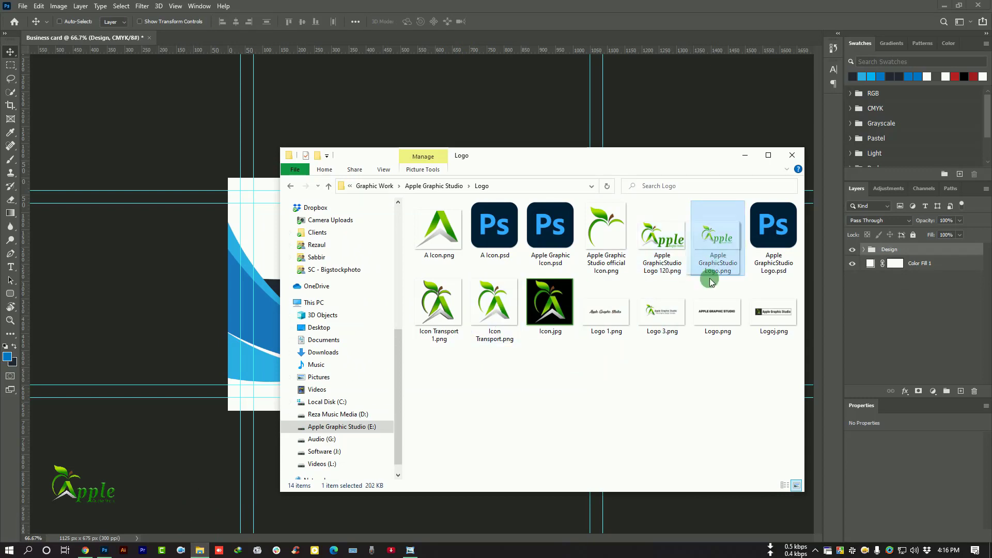
drag(703, 249, 256, 224)
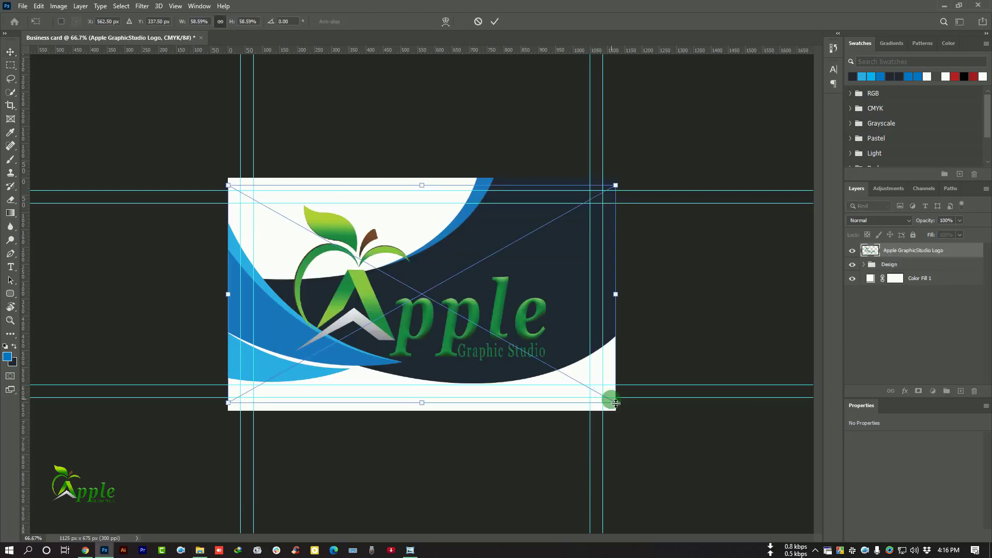
drag(614, 405, 343, 249)
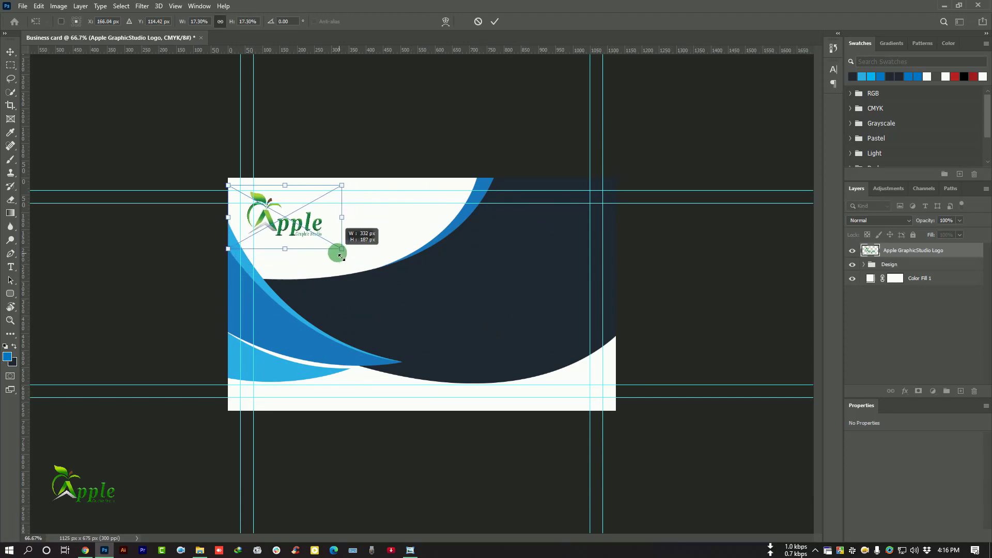
click(495, 21)
Move the logo into the white top-left area, fine-tuning with arrow-key nudges
drag(309, 215, 317, 230)
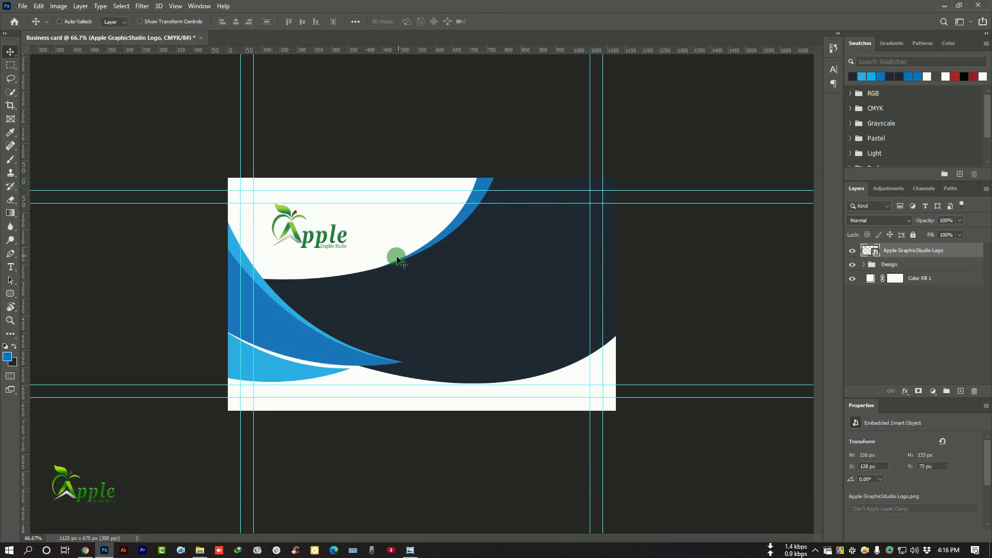
key(Right)
key(Right)
key(Right)
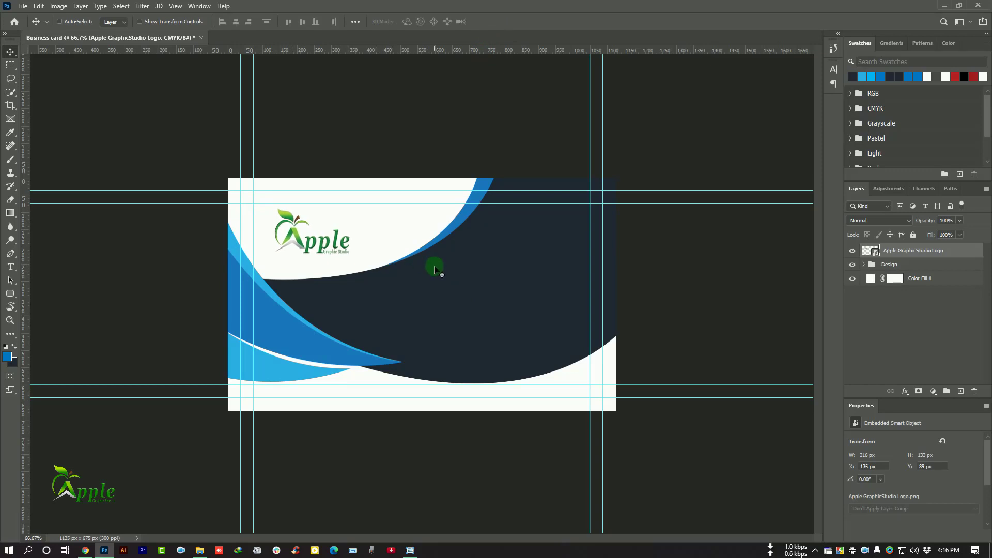
key(Down)
key(Down)
key(Down)
key(Right)
key(Right)
key(Right)
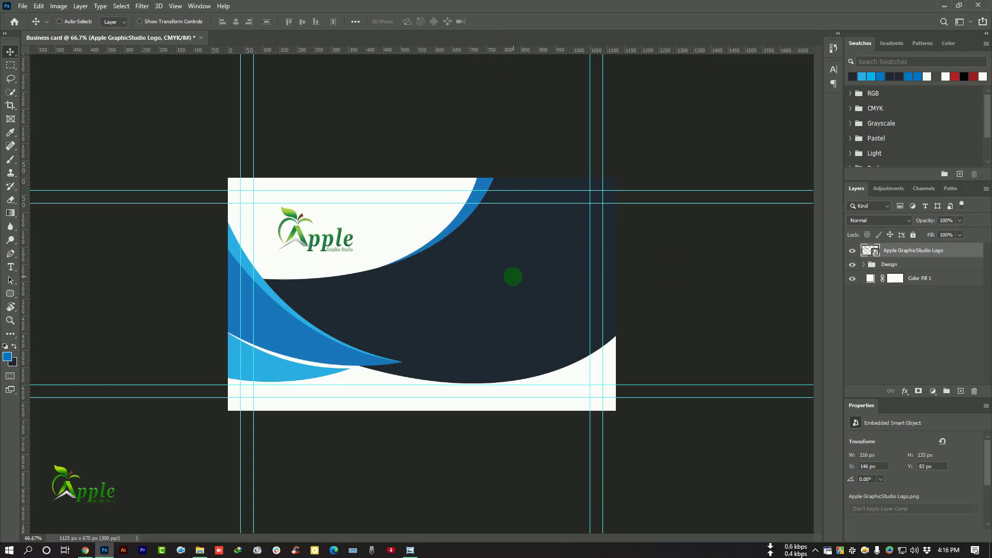
key(Right)
key(Right)
key(Right)
key(Down)
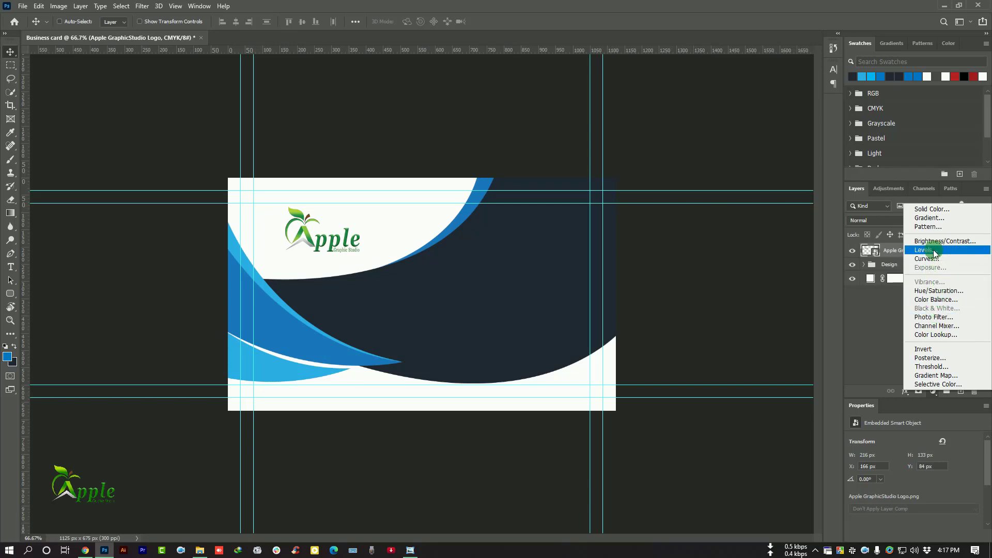
Recolour the logo from green to teal with a clipped Hue/Saturation adjustment at Hue +68
click(939, 291)
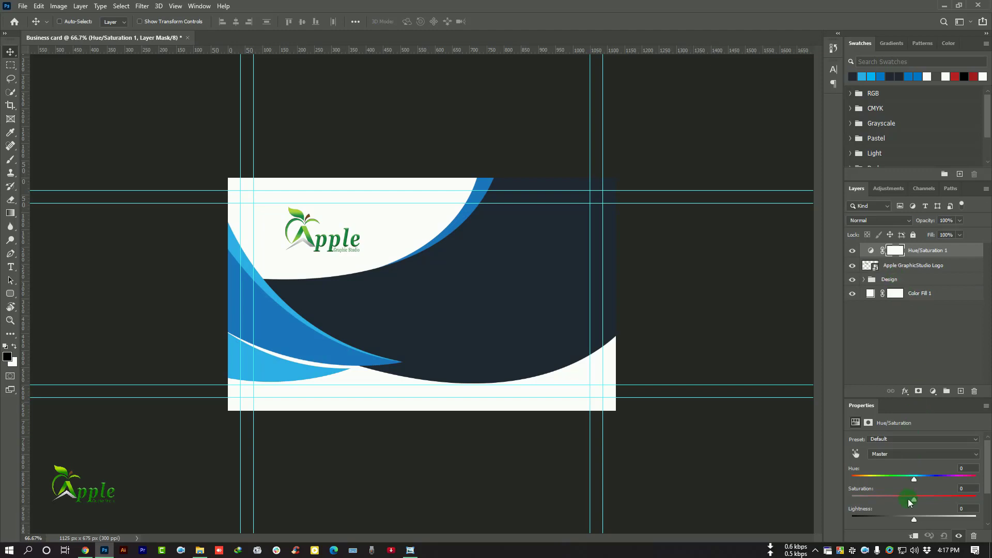
click(915, 537)
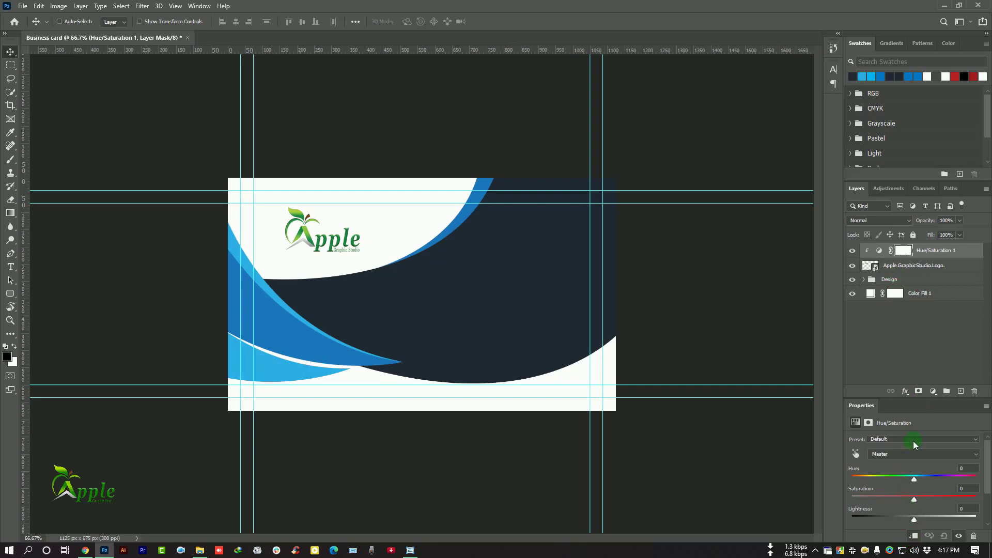
mouse_move(914, 482)
mouse_down()
mouse_move(845, 476)
mouse_move(949, 473)
mouse_up()
Group the logo with its adjustment as 'Logo' and nudge the group down slightly
shift+click(912, 267)
drag(959, 399, 947, 390)
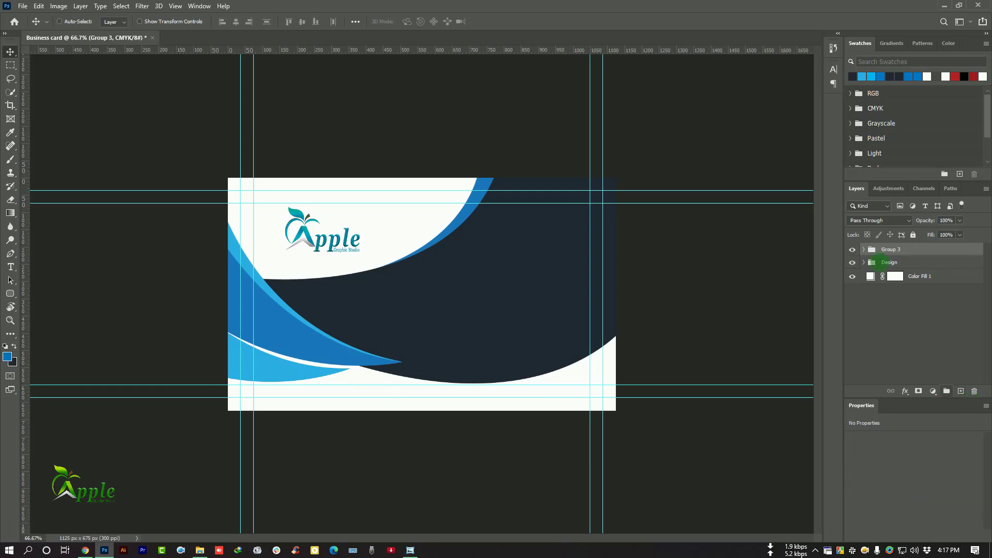
double_click(926, 251)
text(Logo)
click(931, 258)
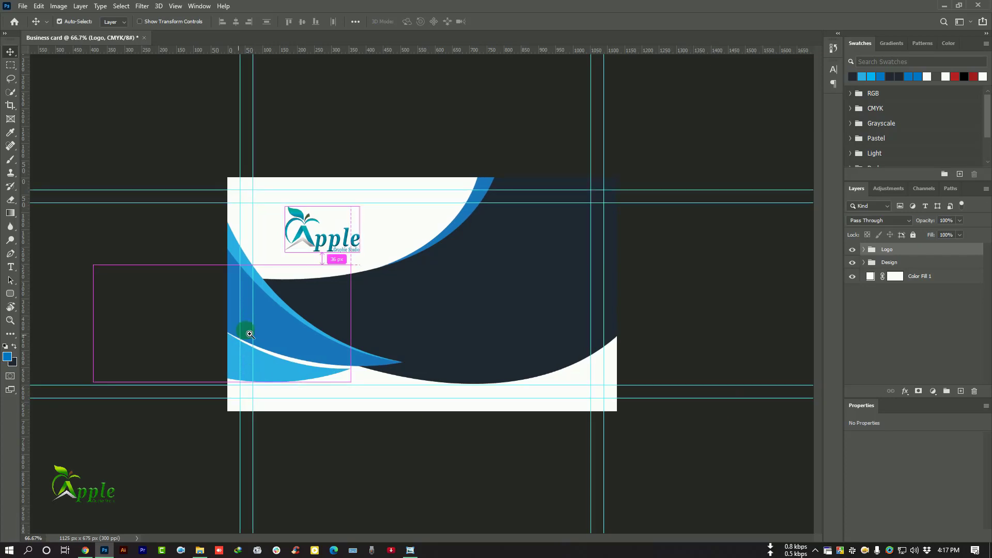
key(ctrl+1)
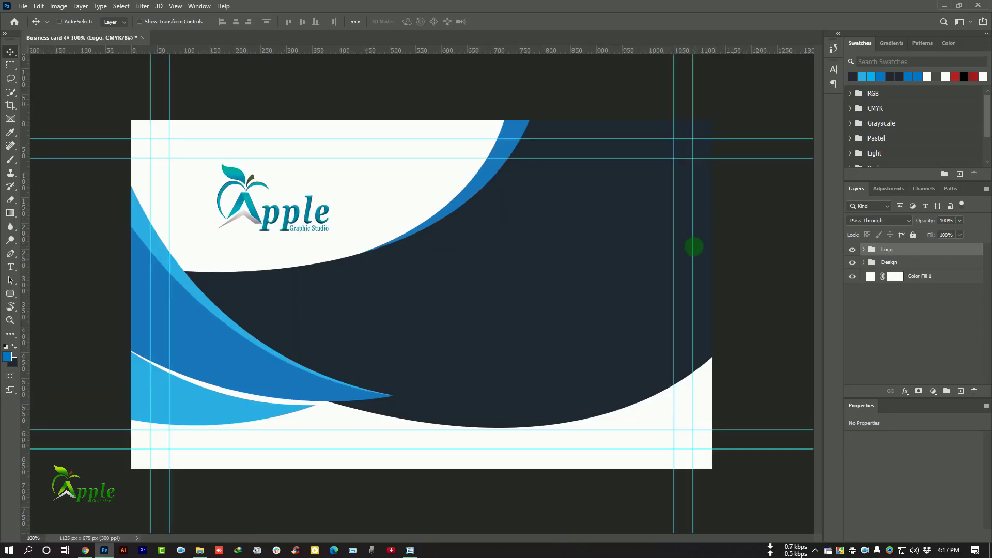
key(Down)
key(Down)
key(Down)
key(Down)
key(Down)
key(Down)
key(Down)
key(Down)
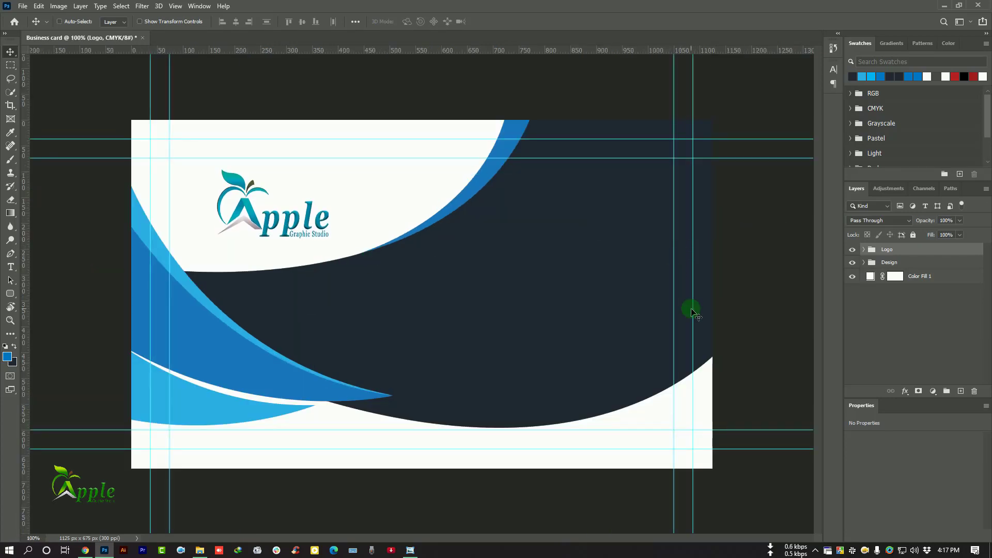
key(ctrl+0)
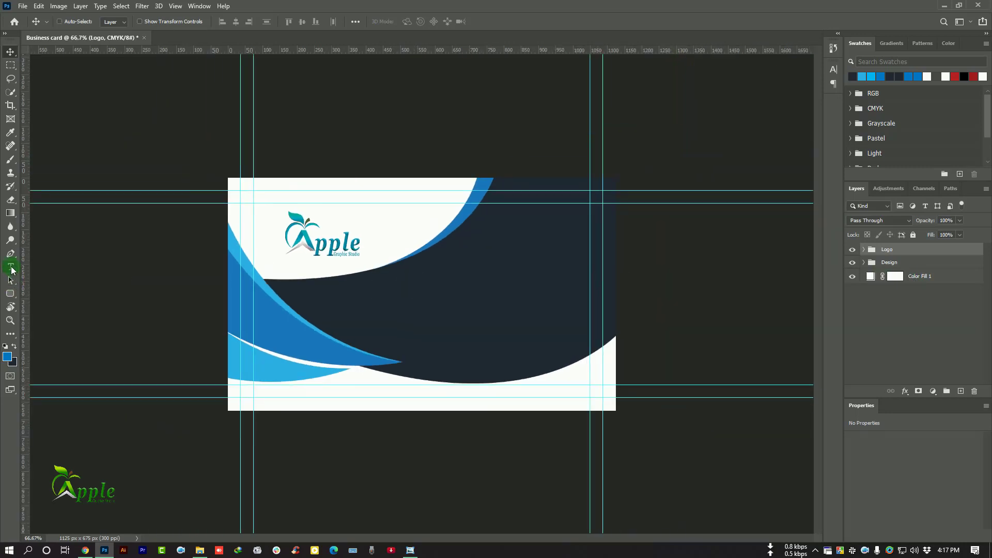
right_click(11, 267)
click(58, 273)
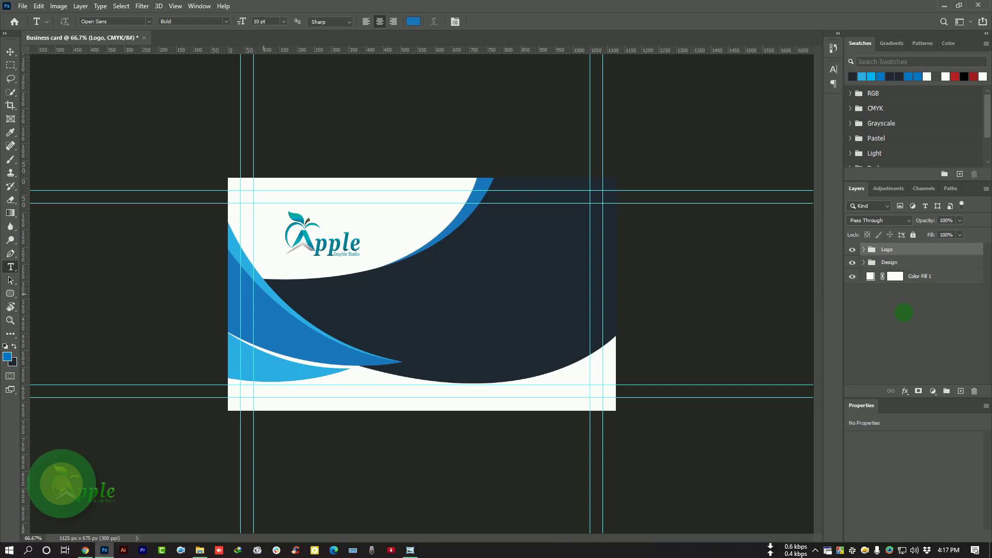
click(961, 391)
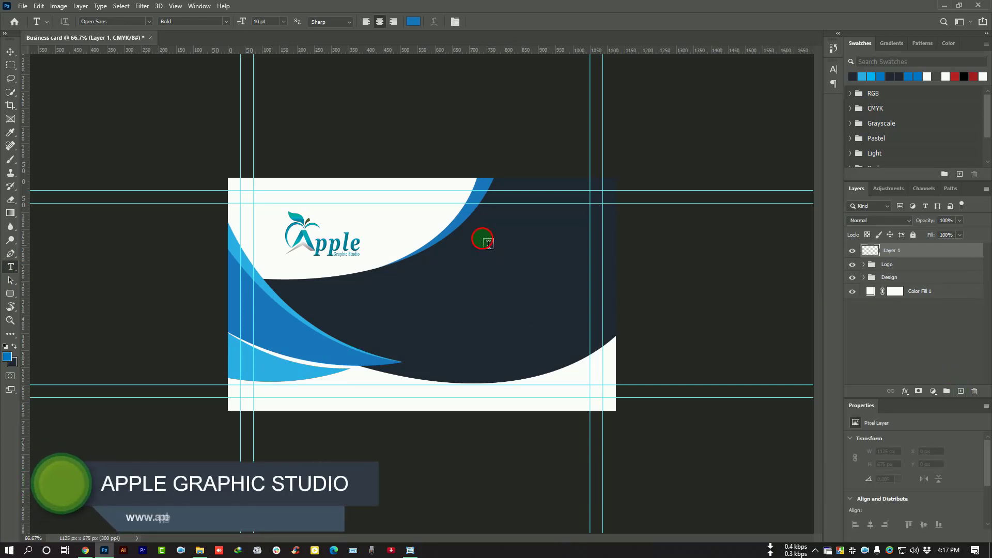
click(599, 262)
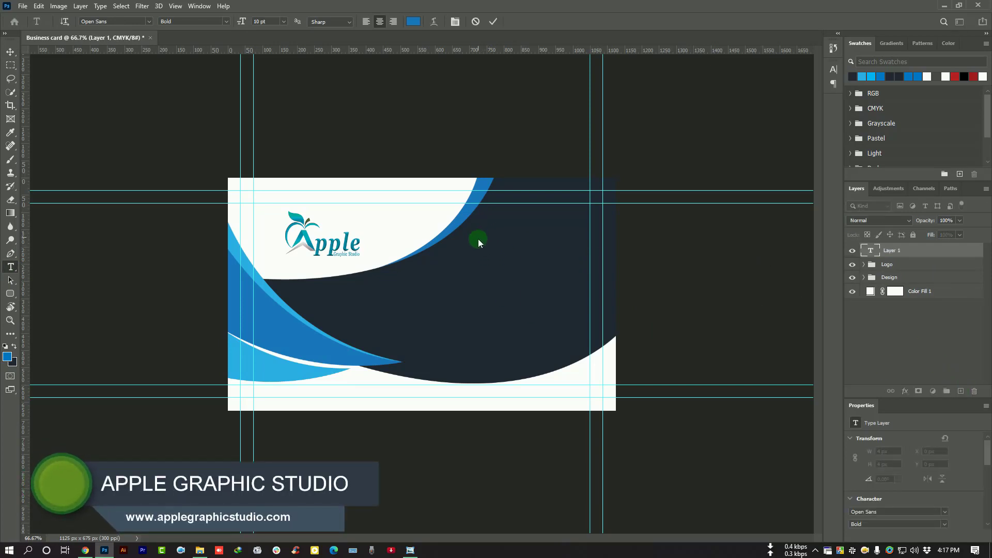
click(494, 238)
text(R)
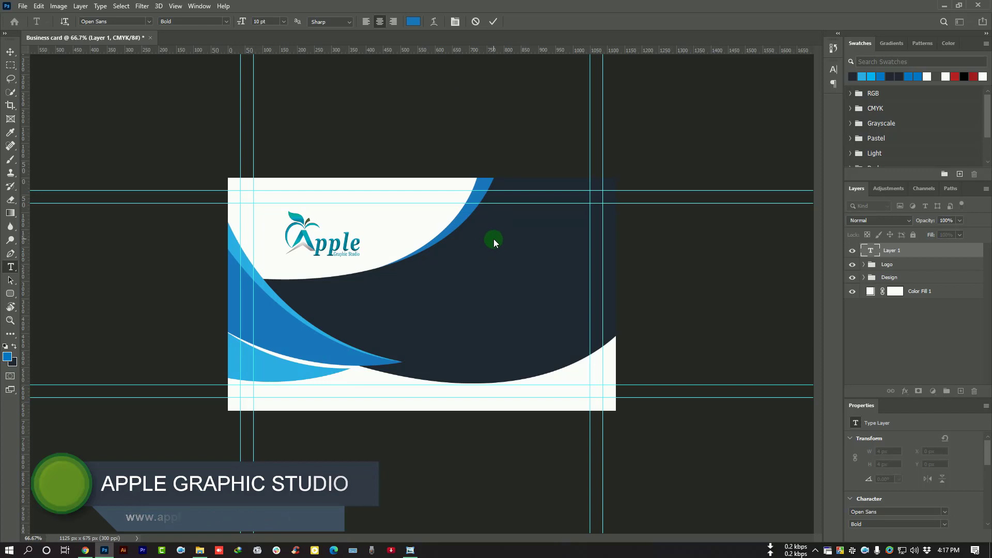
text(ezau)
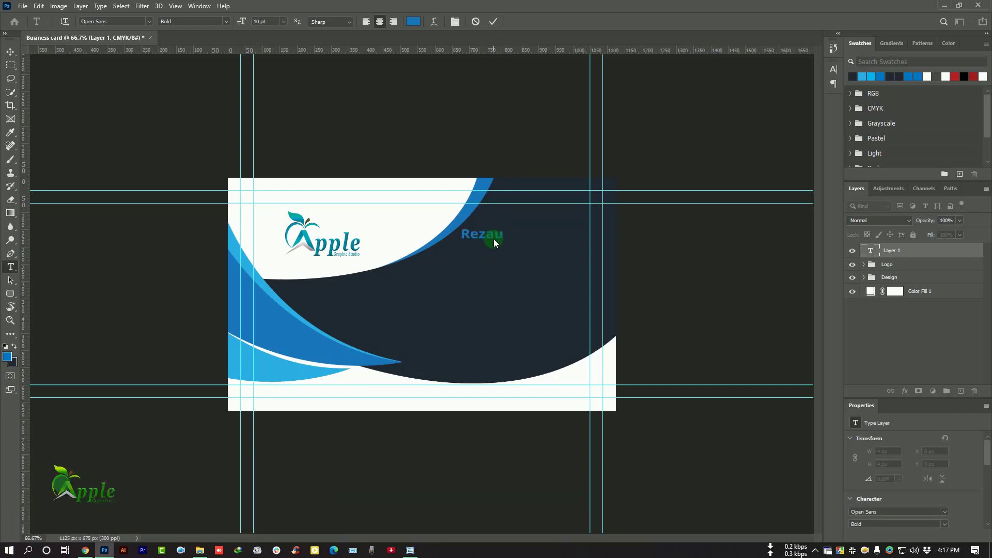
text(l Islam)
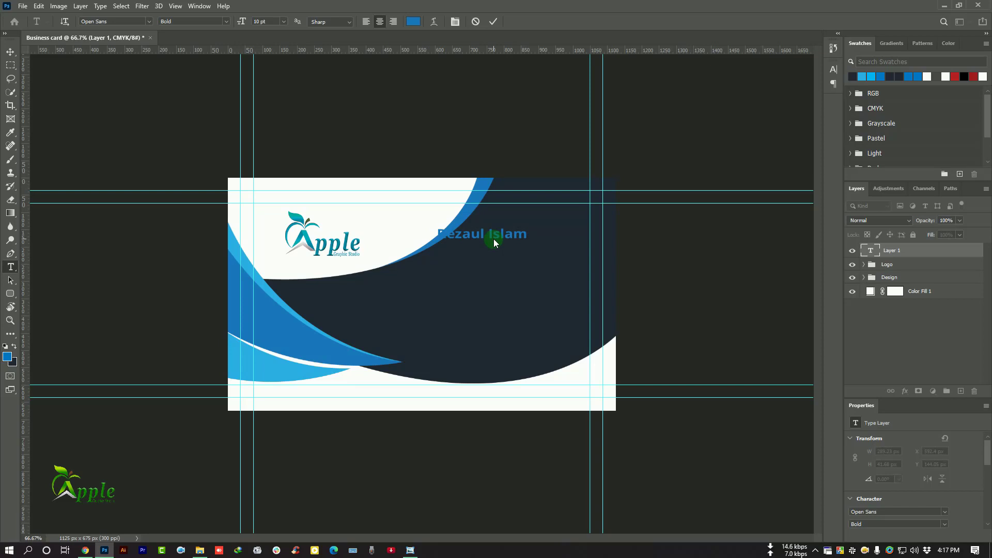
click(494, 21)
key(v)
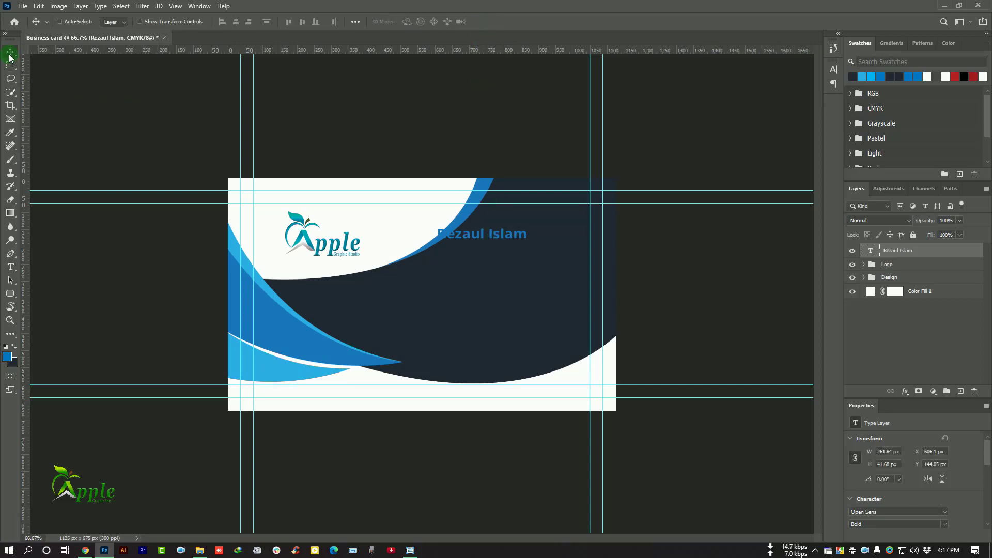
drag(491, 238, 534, 230)
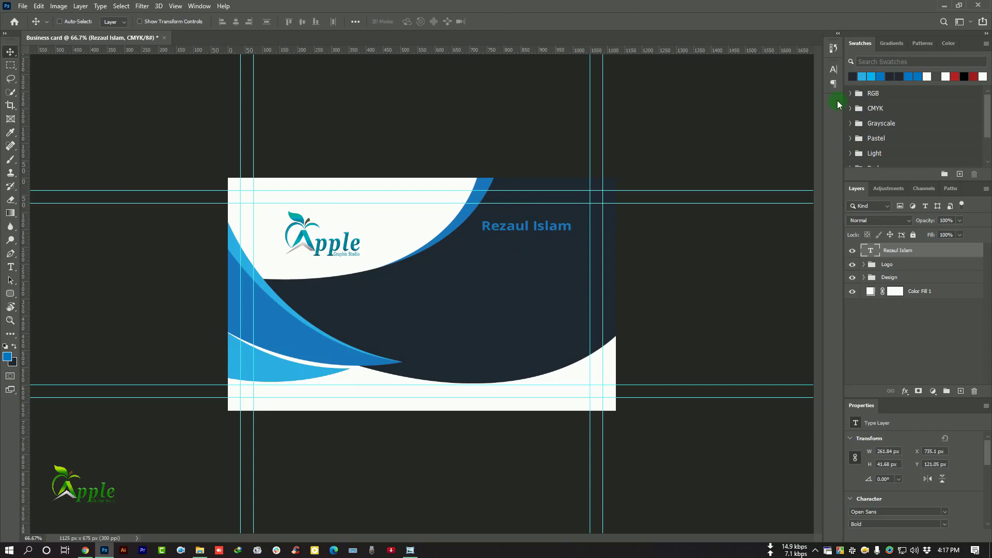
Style the name white, Barlow ExtraBold, with All Caps
click(833, 71)
click(811, 128)
click(392, 219)
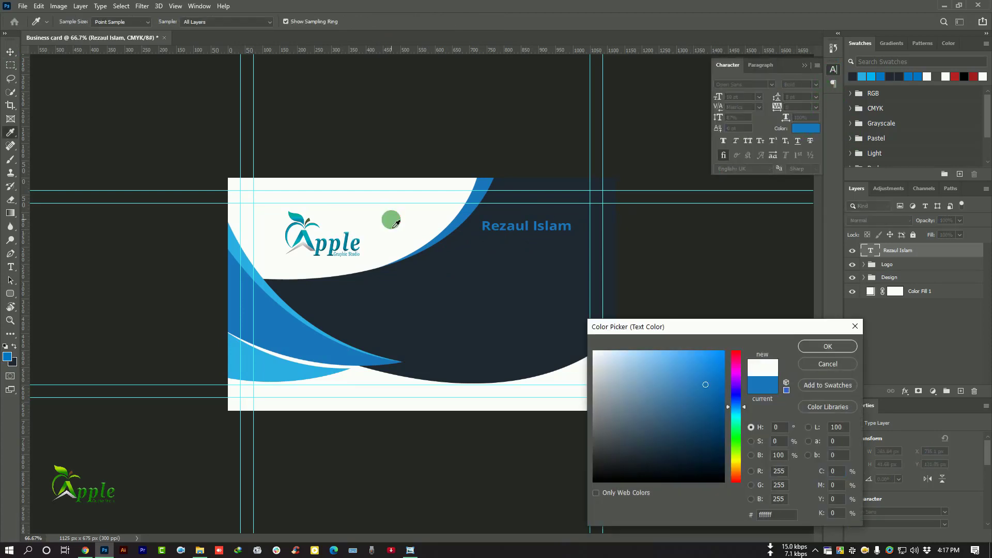
click(824, 347)
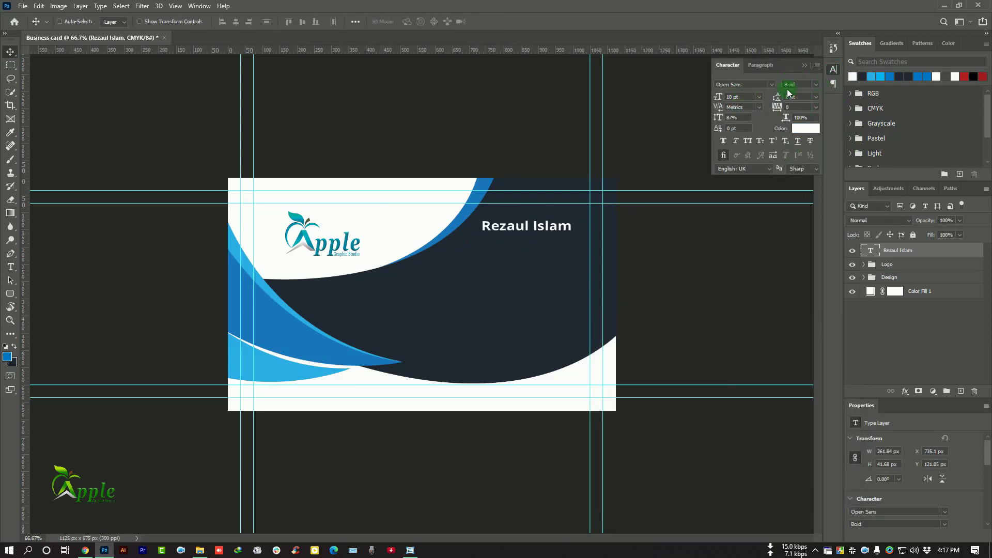
click(771, 85)
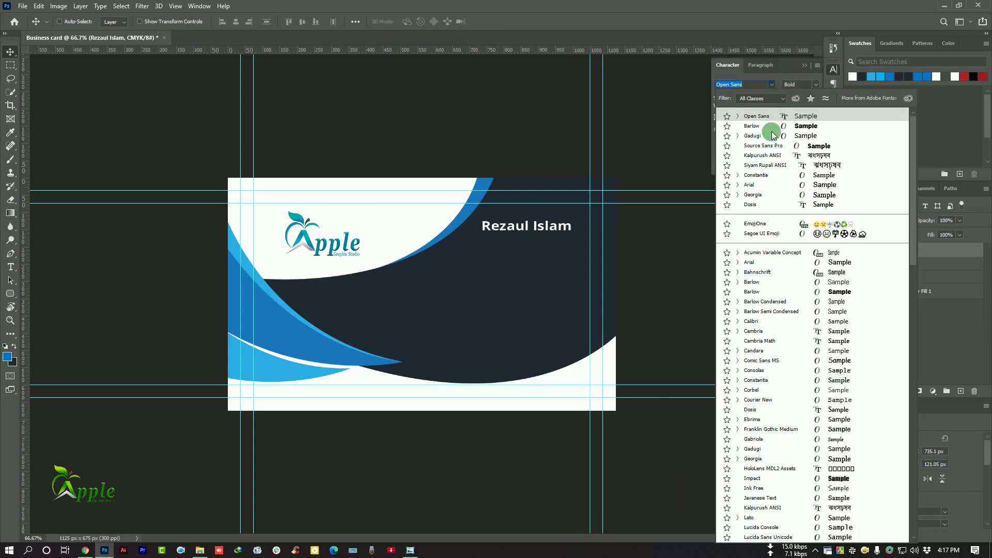
click(807, 128)
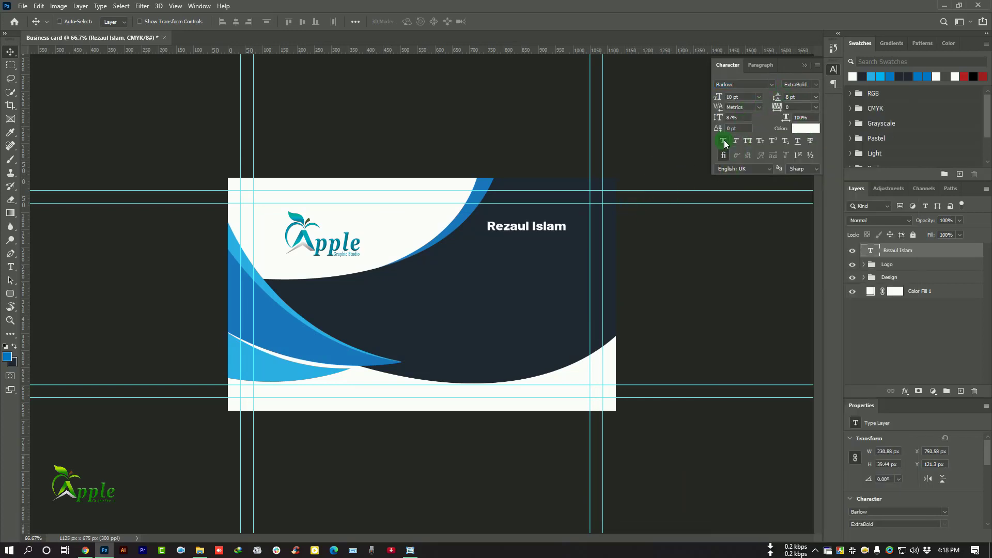
click(747, 141)
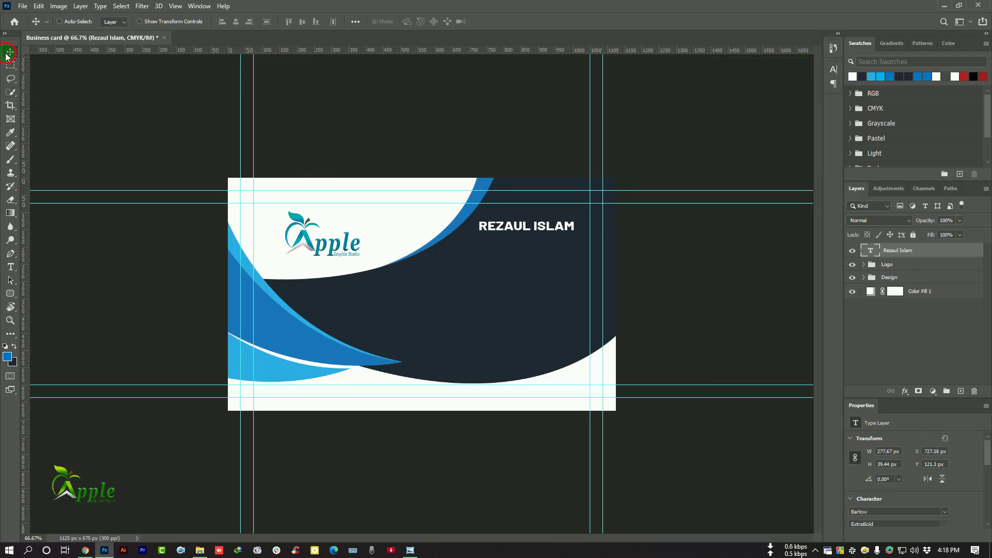
Nudge the name up and right into place near the card's top right
drag(532, 216, 539, 215)
key(Right)
key(Right)
key(Up)
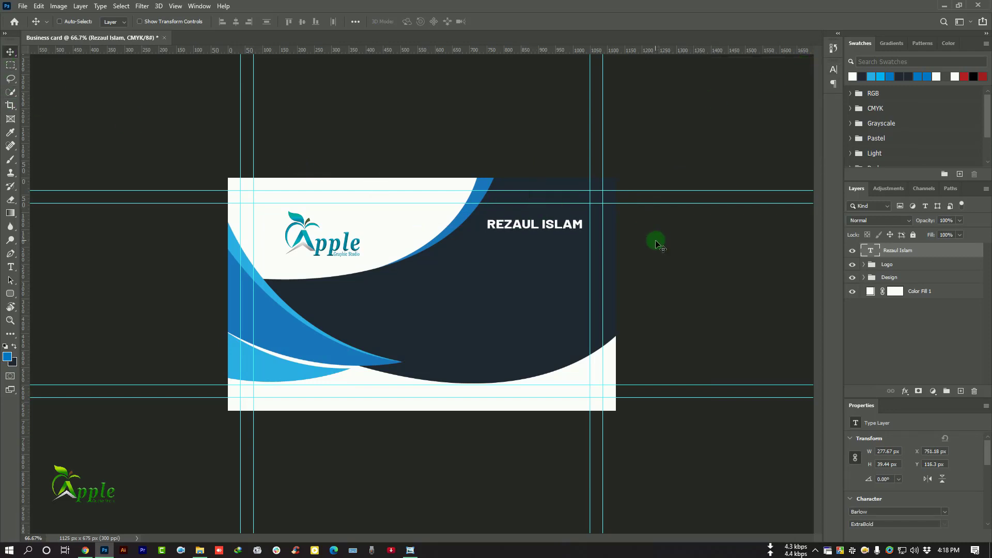
key(Up)
key(Up)
key(Up)
key(Up)
key(Up)
key(Up)
key(Up)
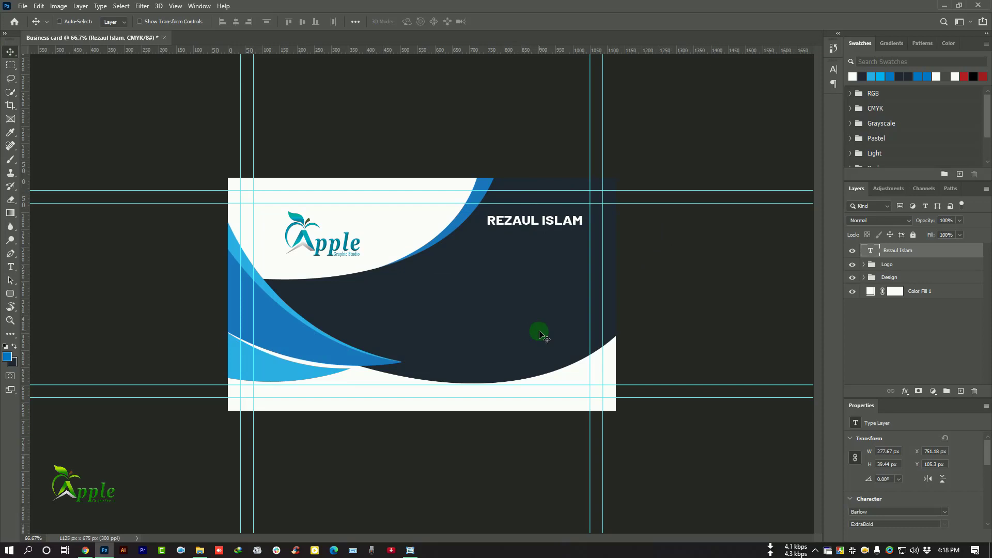
key(Up)
key(Up)
key(Down)
key(Down)
Type the subtitle 'GRAPHIC DESIGNER' below the name, fixing a typo
click(11, 267)
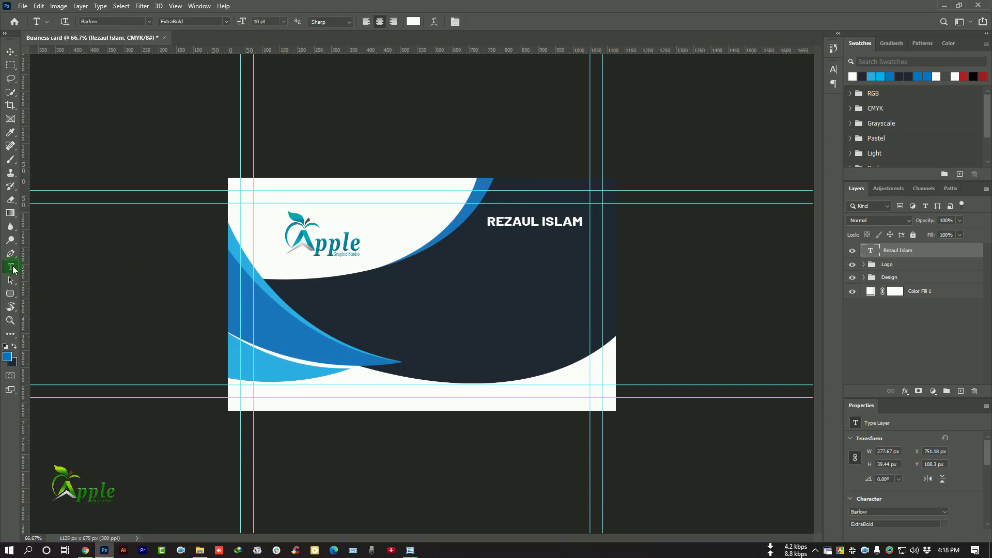
click(521, 266)
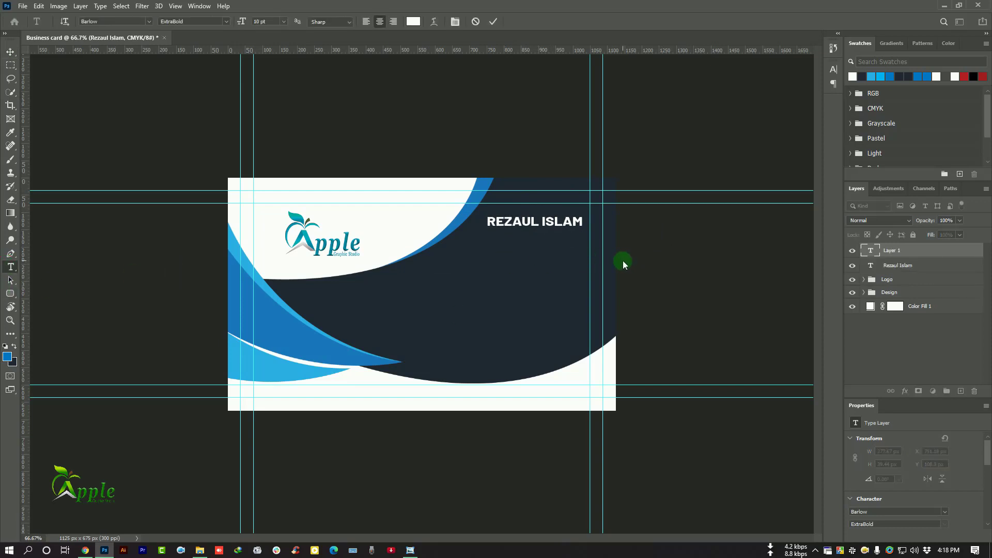
text(GRAPHIC)
text( DESO)
key(BackSpace)
text(IGNER)
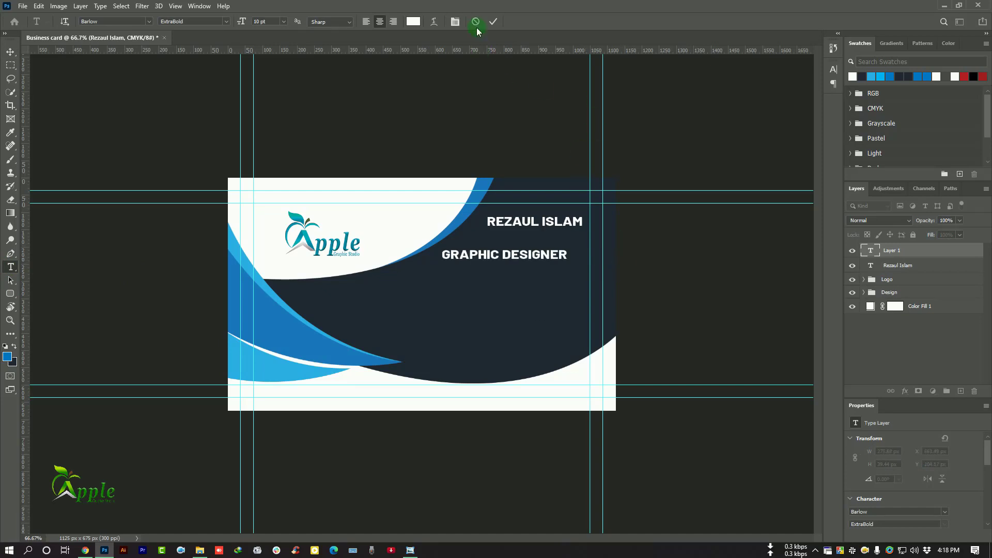
click(493, 21)
click(10, 51)
Scale the subtitle to about 57% and move it just under the name
click(39, 5)
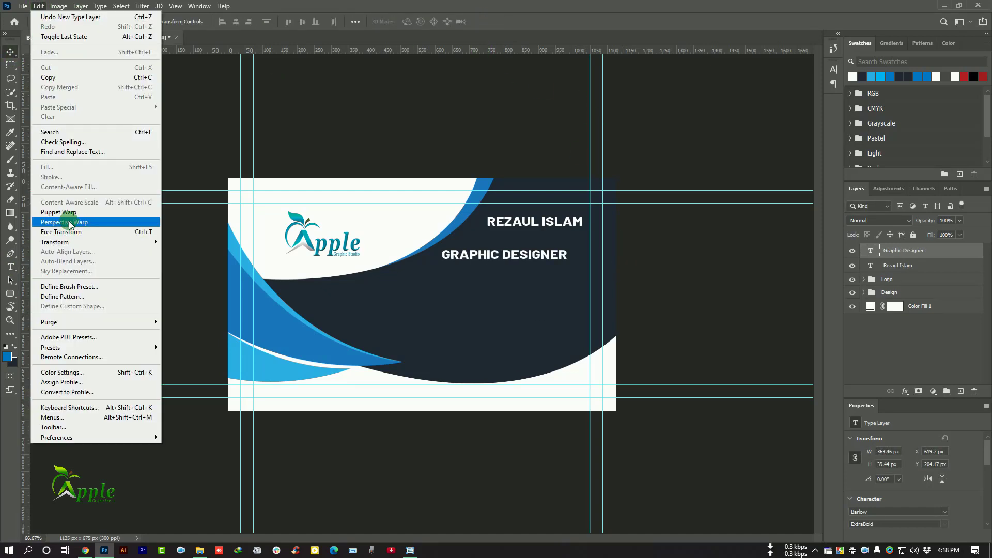
click(76, 234)
drag(441, 261, 497, 256)
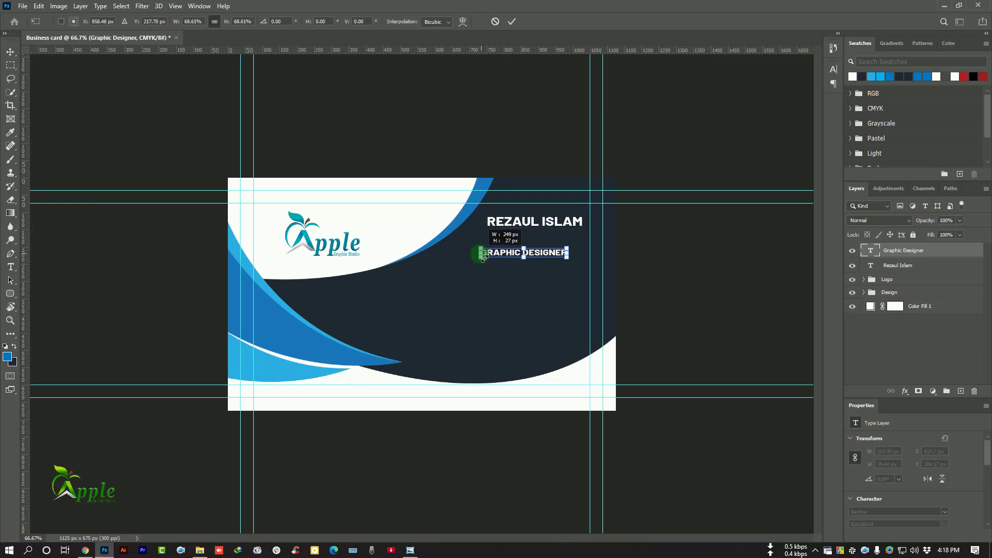
click(512, 21)
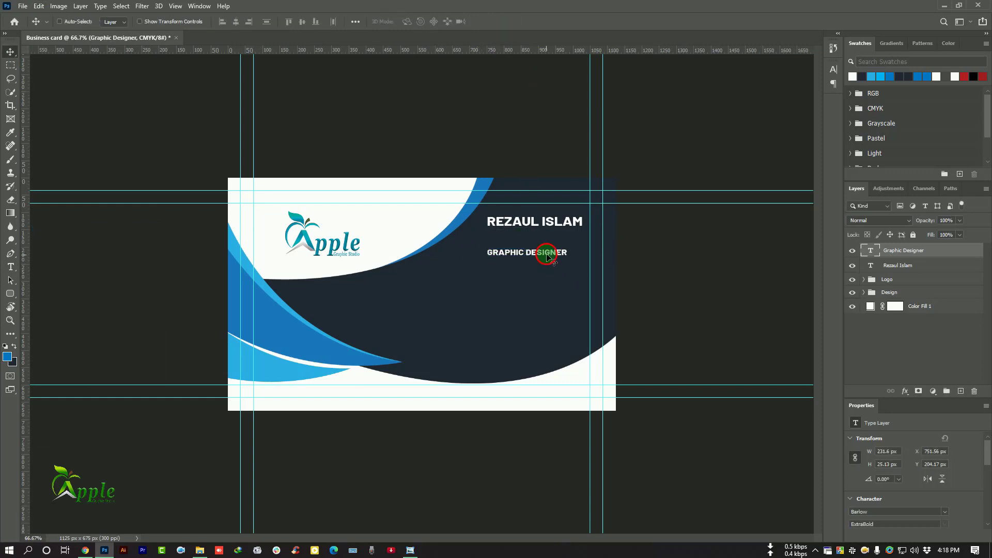
drag(550, 256, 561, 242)
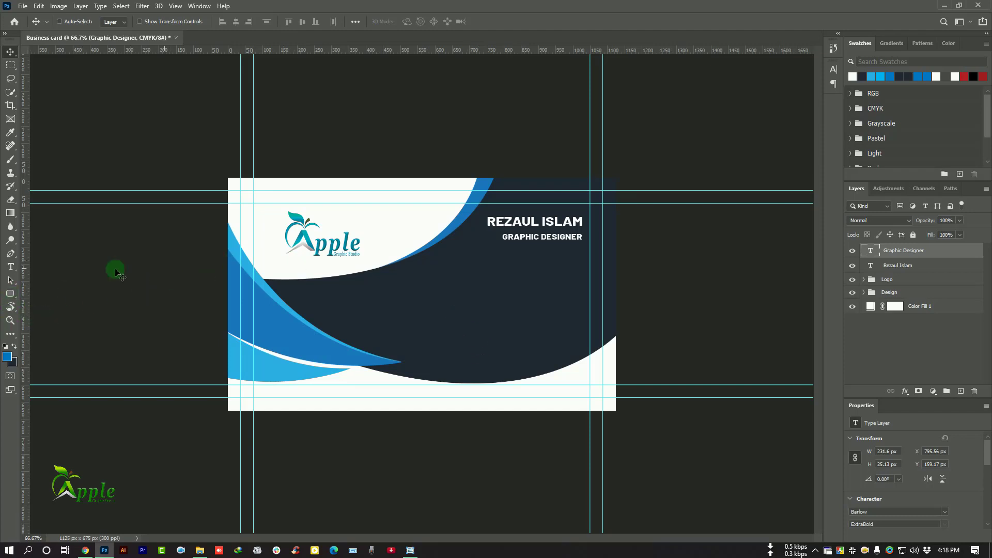
click(11, 294)
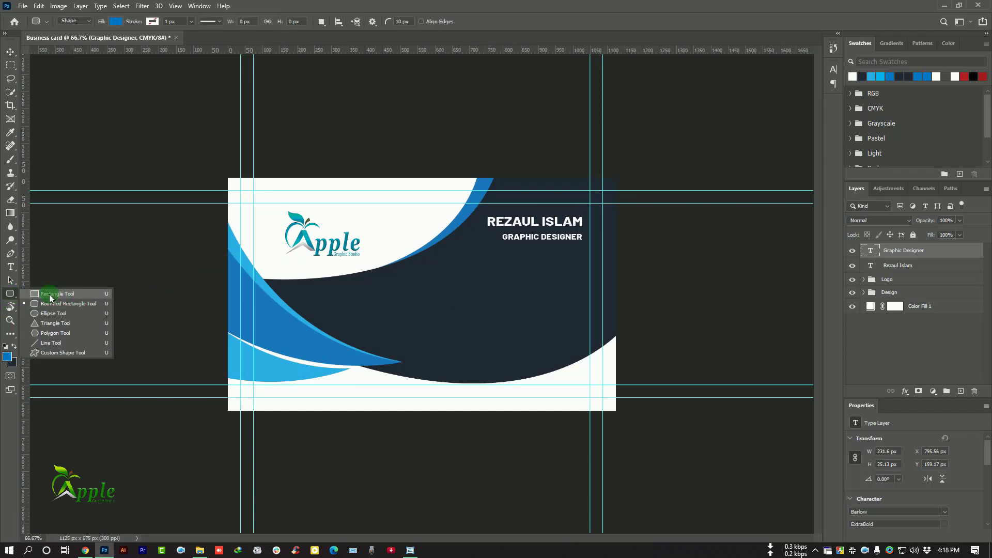
Draw a thin blue bar under GRAPHIC DESIGNER and trim its left end inward
click(50, 298)
key(ctrl+plus)
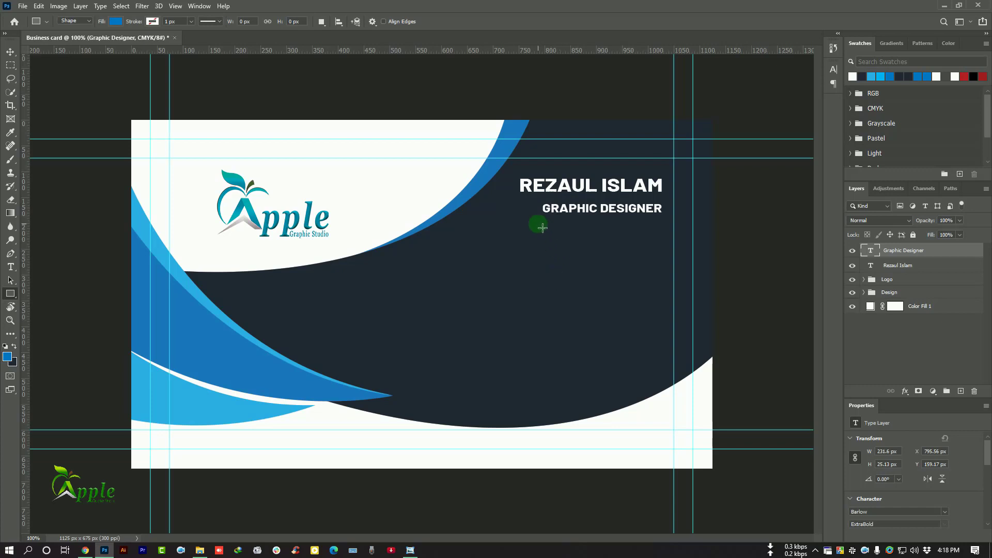
drag(535, 223, 663, 227)
click(10, 52)
key(ctrl+t)
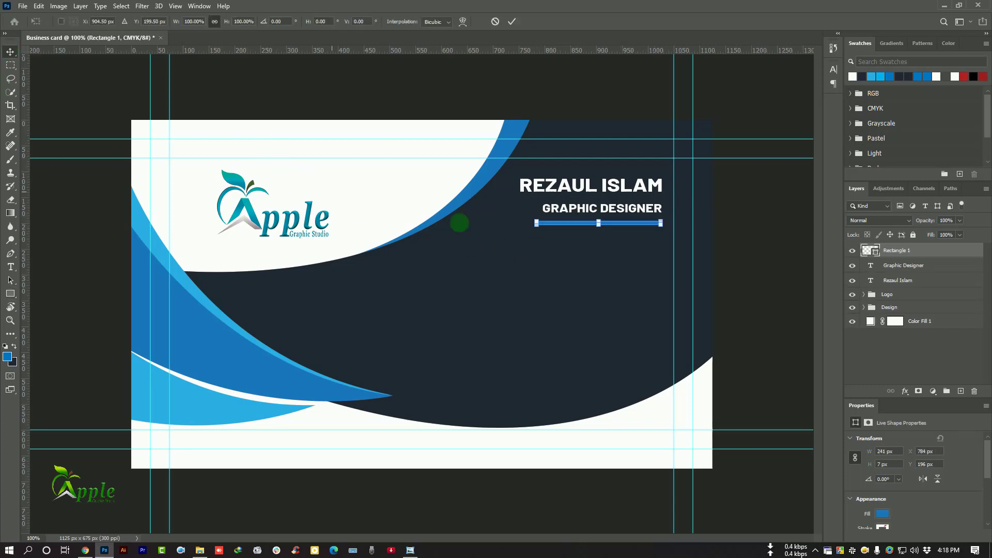
drag(536, 222, 543, 223)
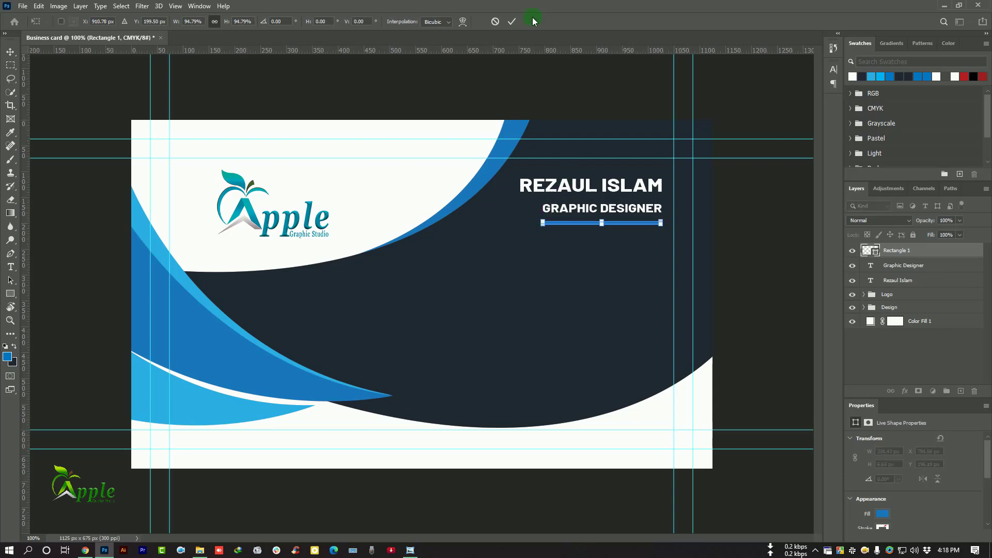
key(Return)
key(ctrl+minus)
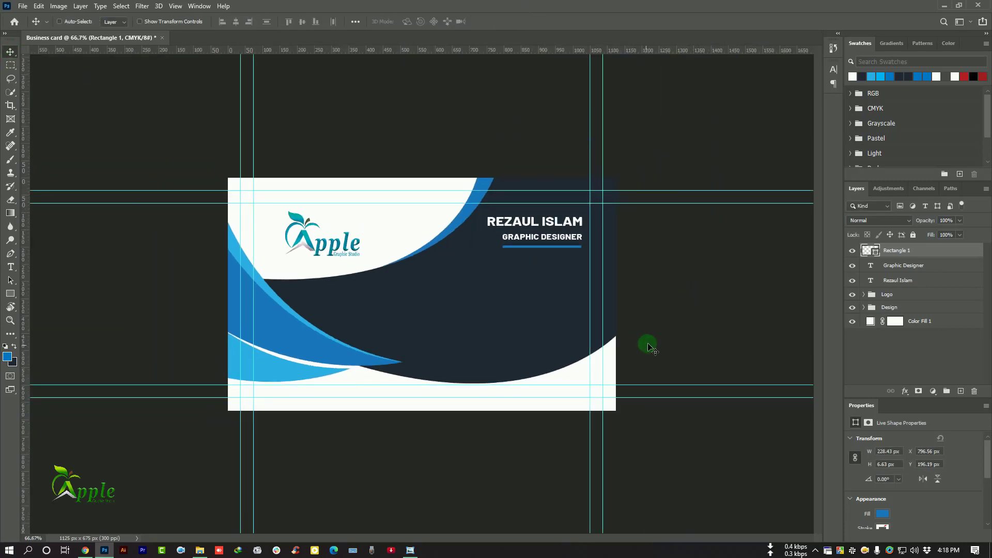
Group the name, subtitle and bar into a group named 'Title'
shift+click(917, 269)
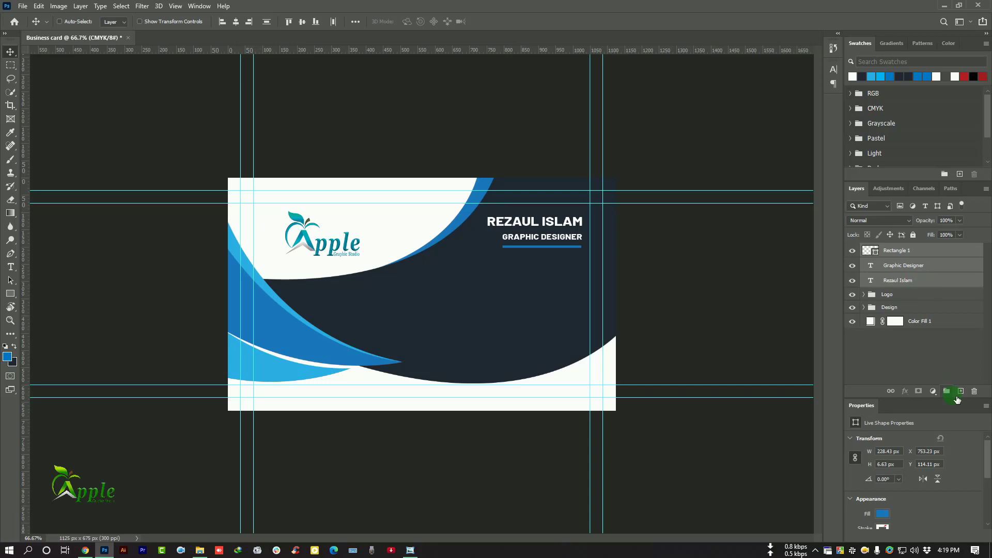
key(ctrl+g)
double_click(893, 249)
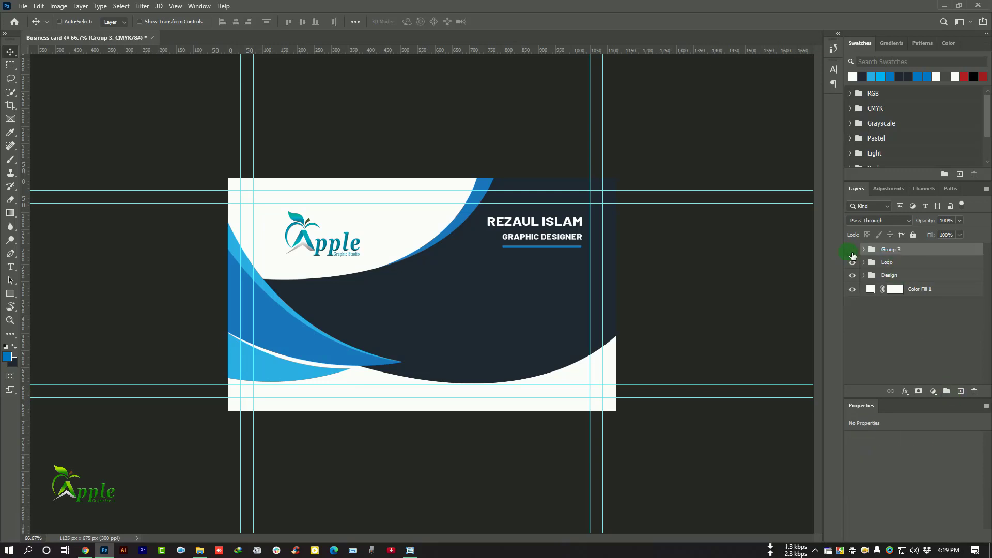
double_click(891, 250)
text(Title)
key(Return)
Draw a small blue rounded square below the title bar and reposition it
click(11, 293)
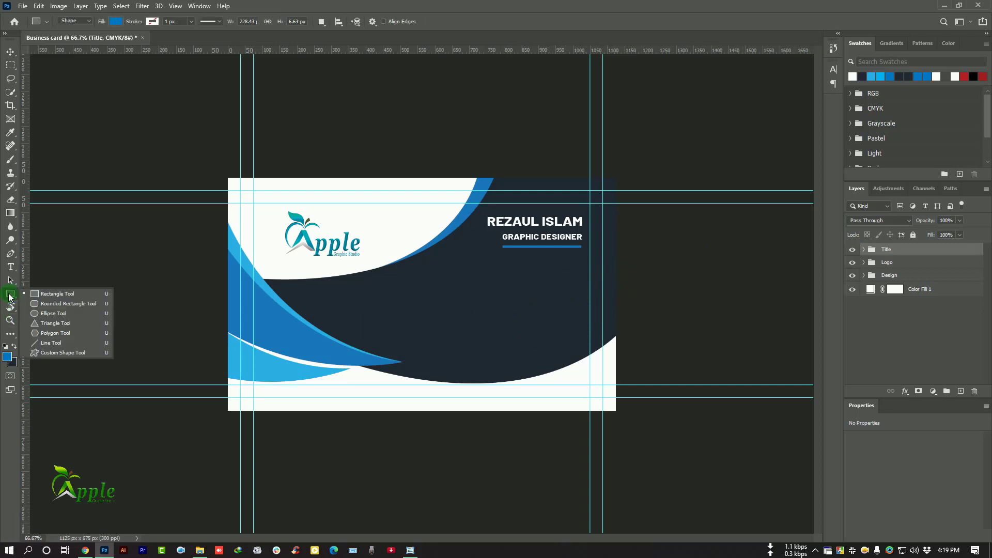
click(59, 303)
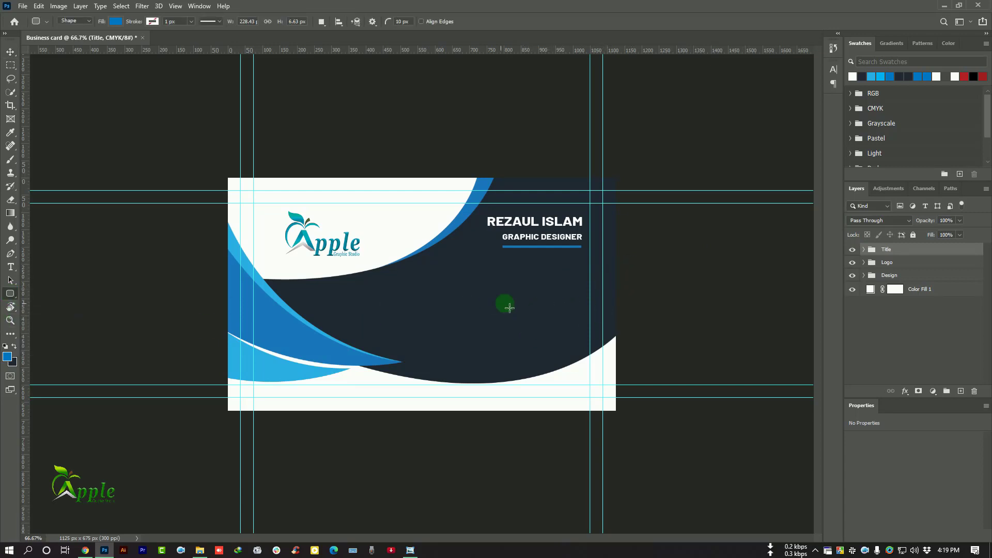
drag(559, 273, 578, 289)
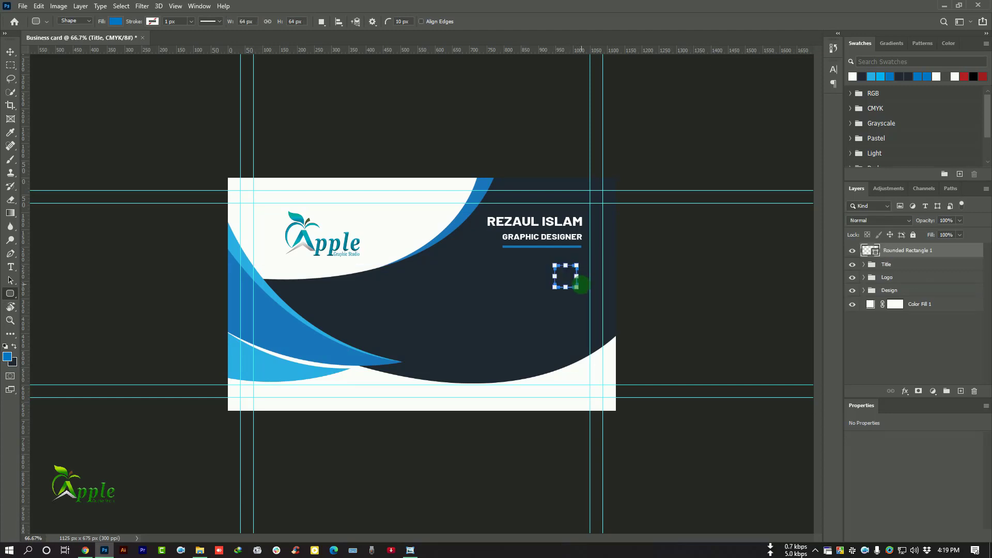
key(v)
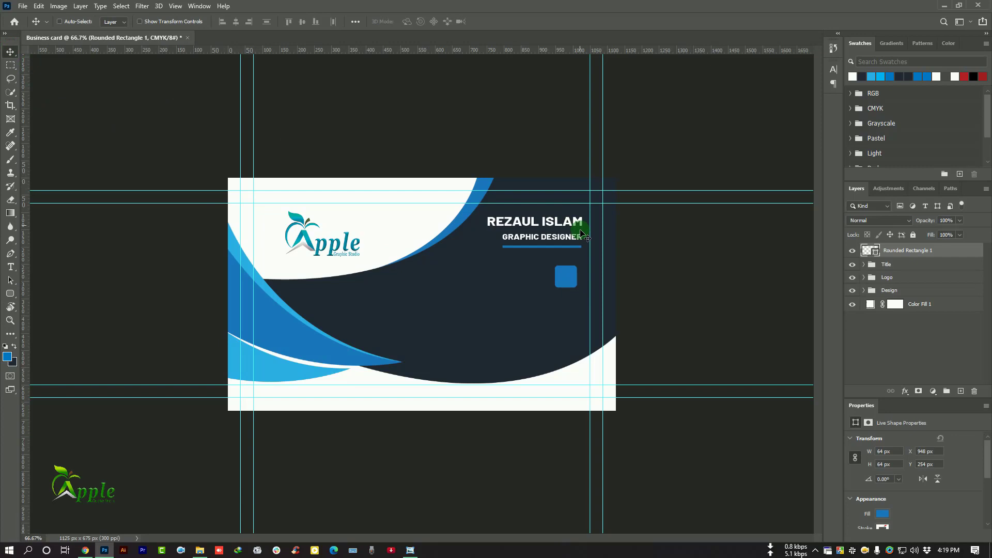
drag(569, 281, 576, 268)
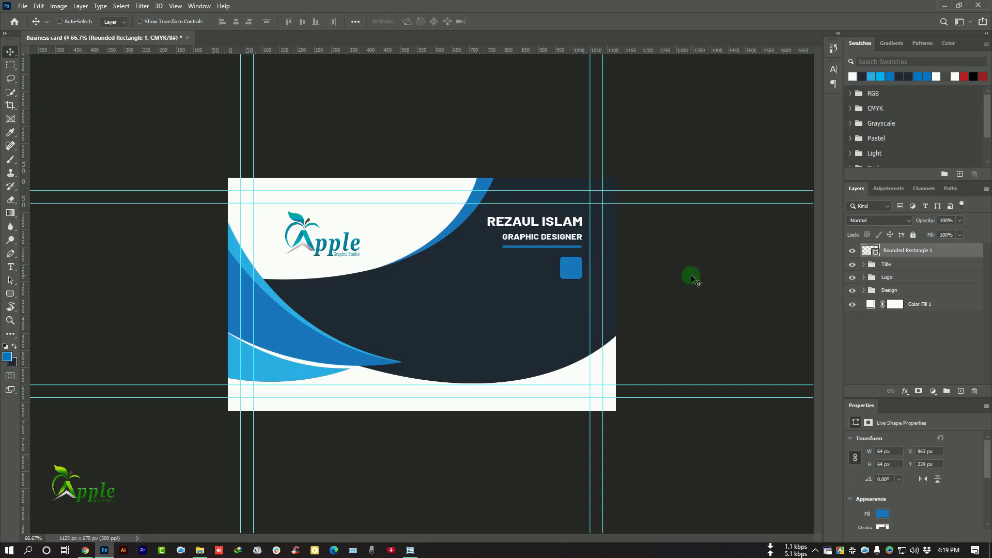
click(38, 5)
click(56, 231)
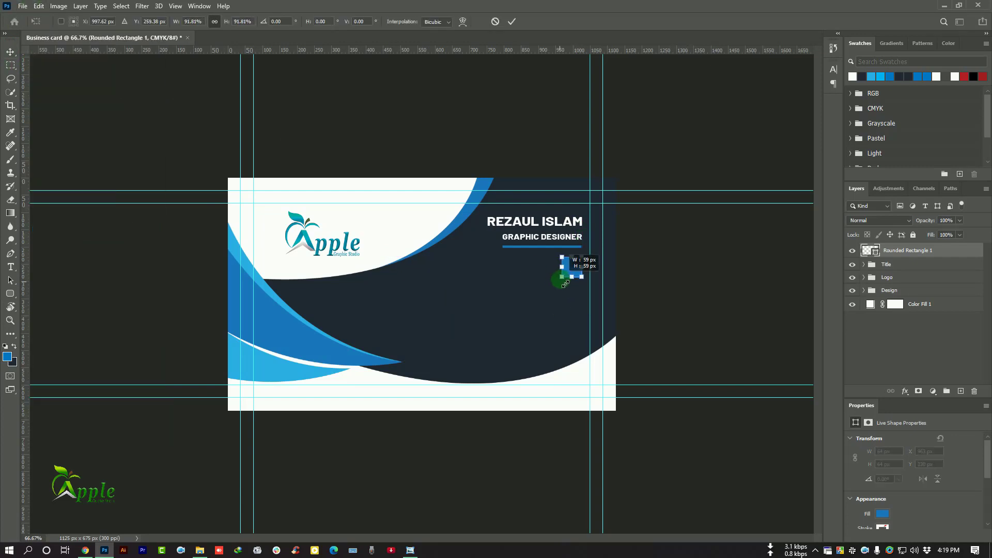
Pick a phone icon image from the Call Icons folder
click(180, 552)
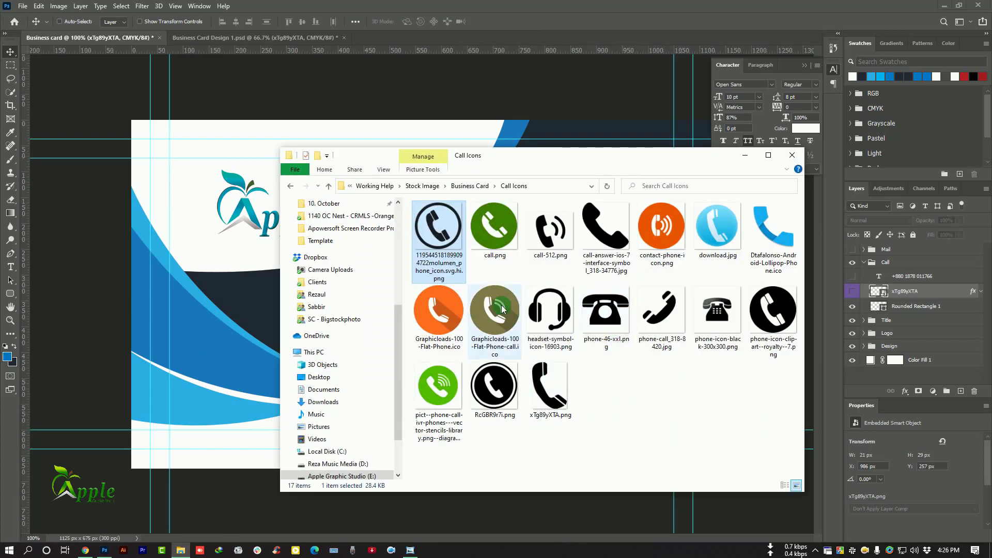
click(551, 388)
click(744, 155)
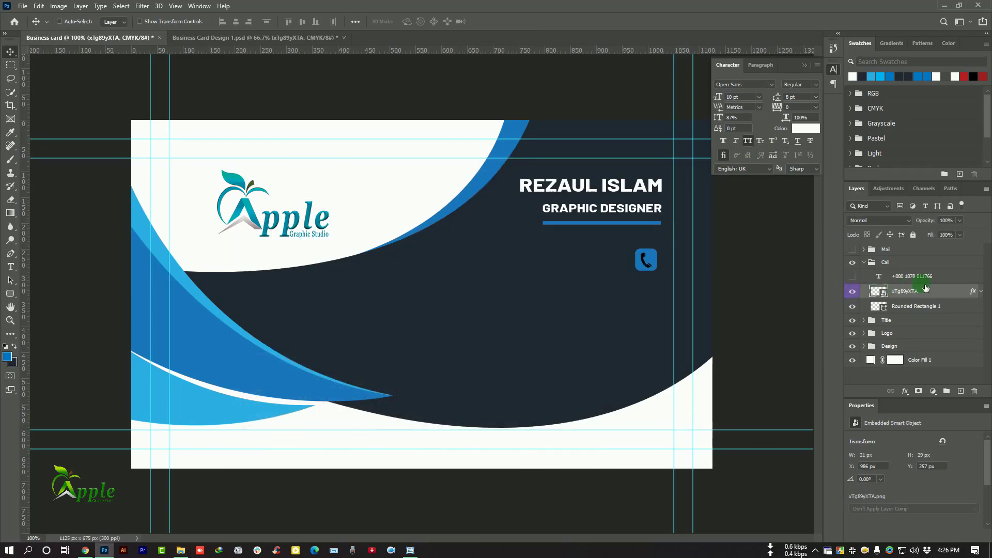
Show the phone number and the Mail group, then select the email's empty square shape
click(892, 281)
click(854, 276)
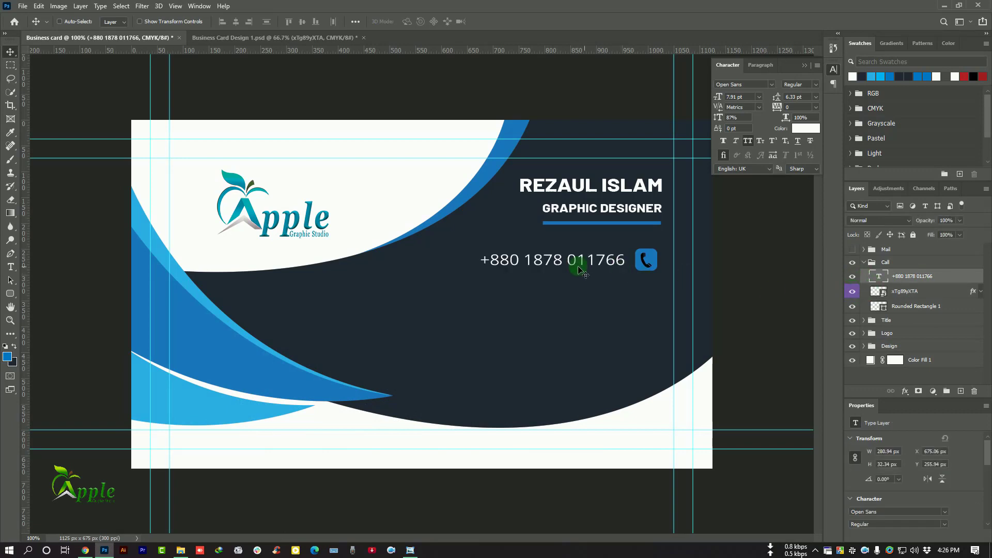
click(904, 278)
click(864, 262)
click(902, 250)
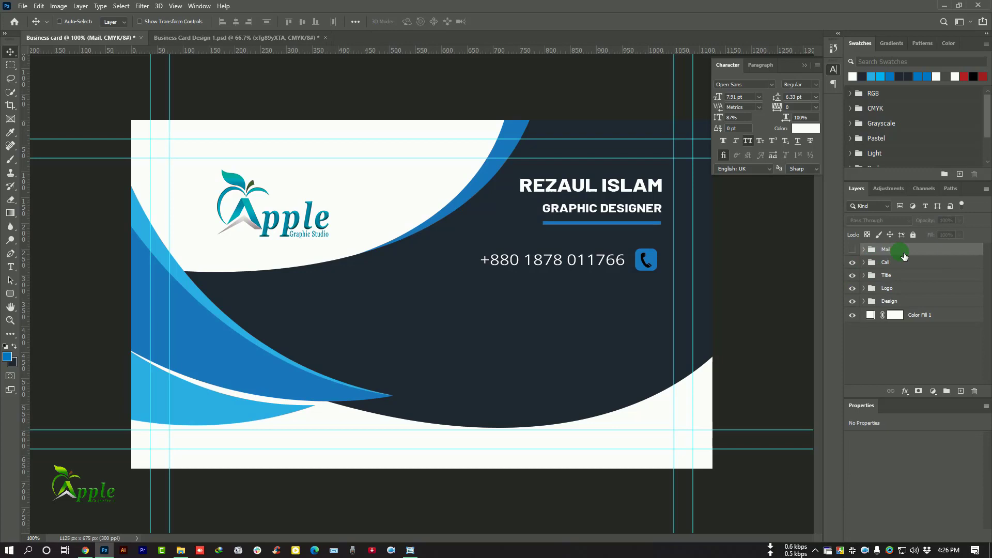
click(854, 249)
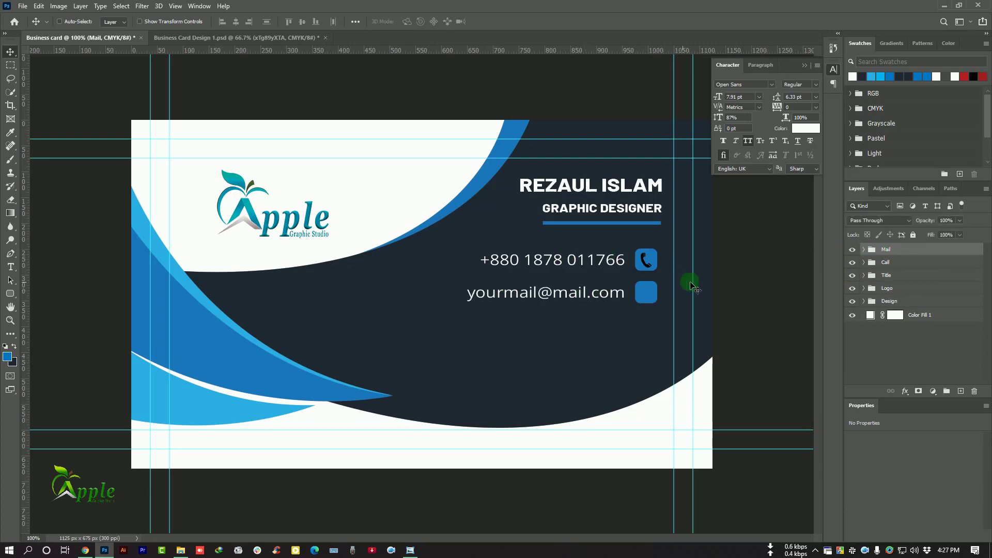
click(865, 250)
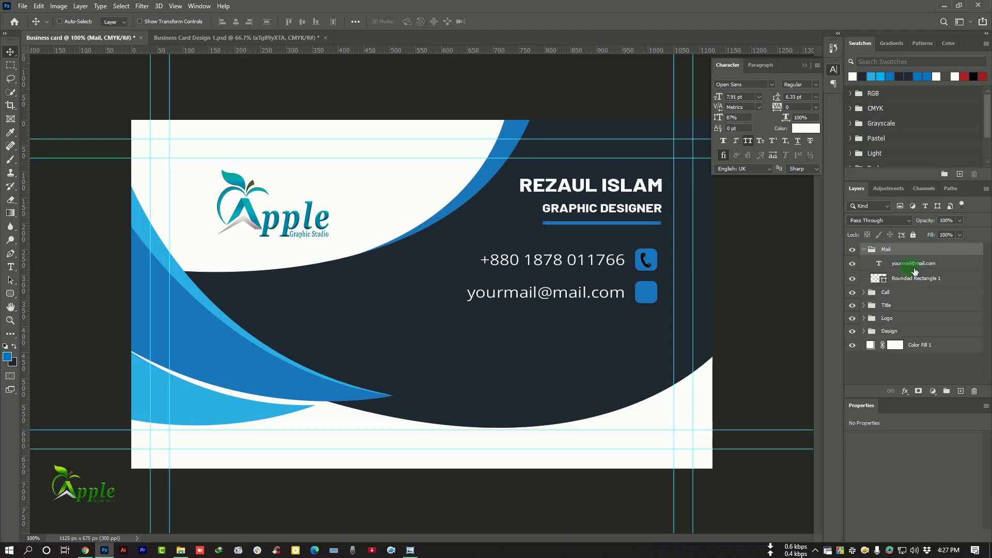
click(919, 277)
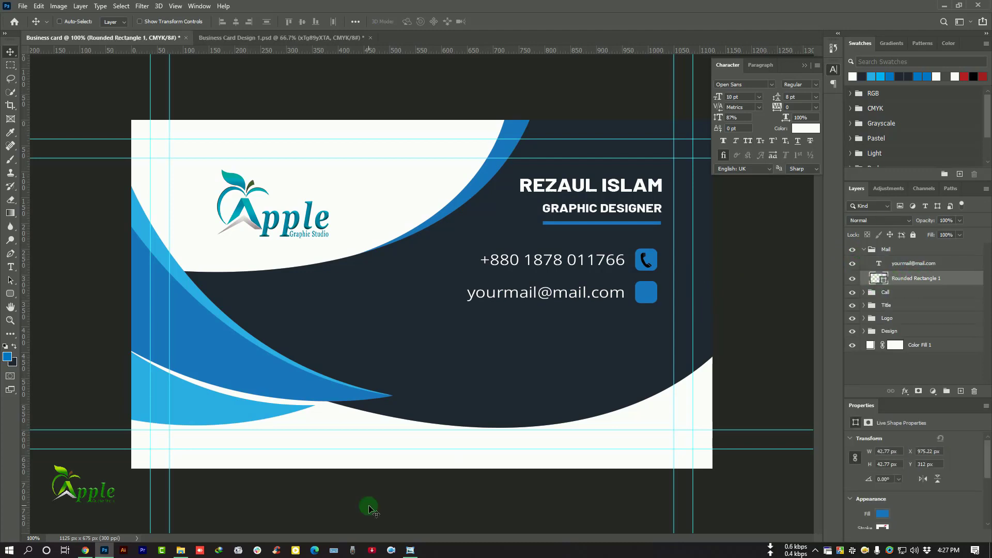
Open the Mail icons folder inside the Business Card folder in File Explorer
click(179, 553)
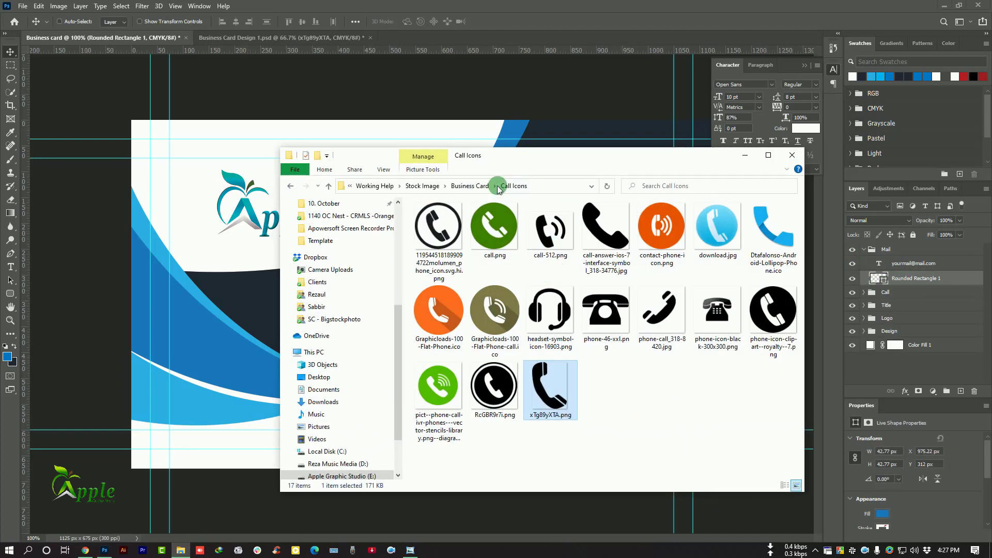
click(465, 188)
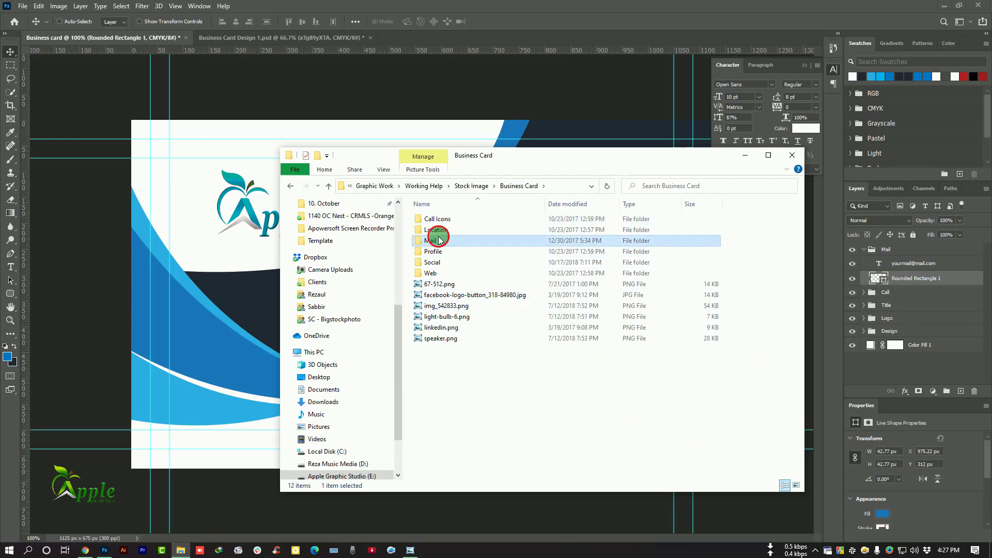
double_click(431, 240)
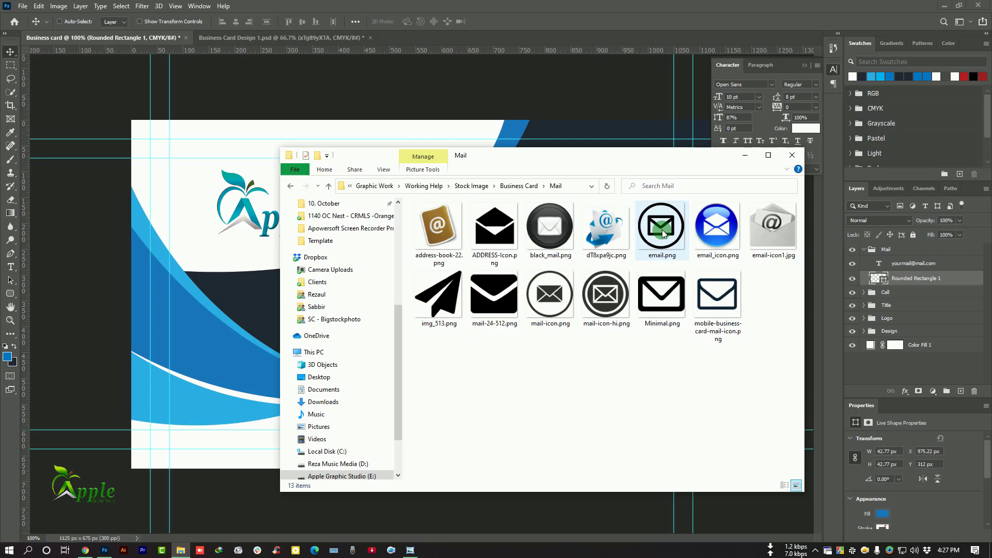
Place img_513.png and size the paper-plane icon to fit inside the email square
drag(435, 294, 243, 326)
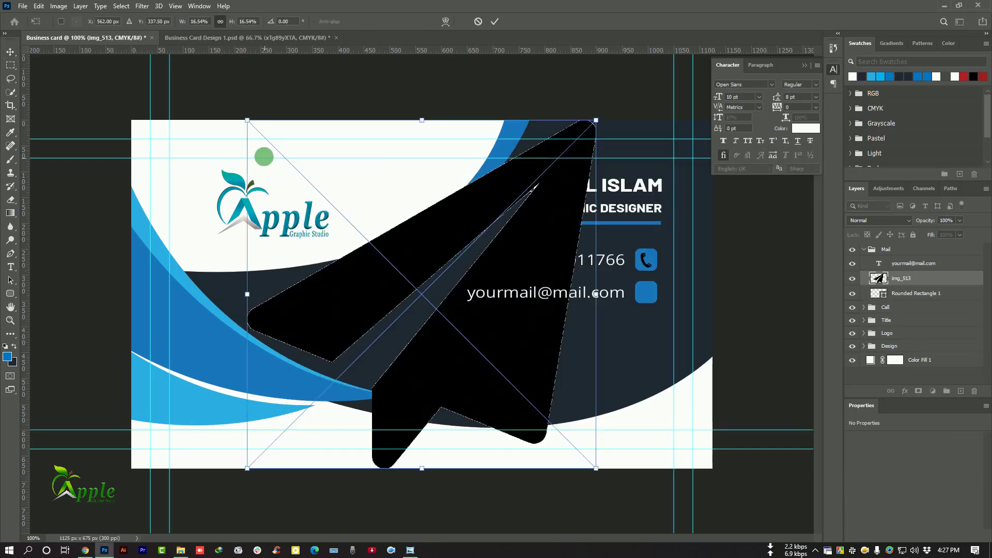
mouse_move(246, 122)
mouse_down()
mouse_move(438, 271)
mouse_move(661, 286)
mouse_up()
click(498, 20)
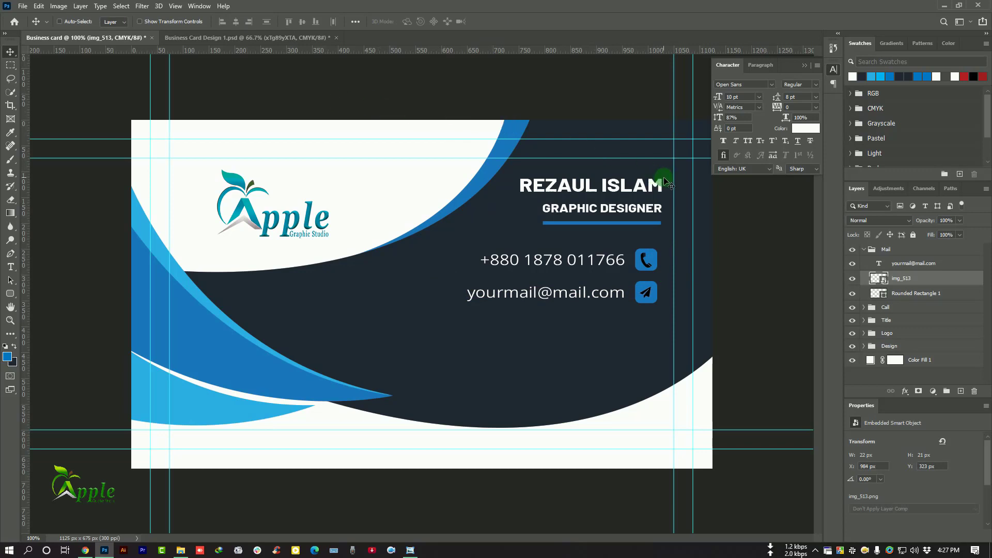
click(648, 292)
key(ctrl+t)
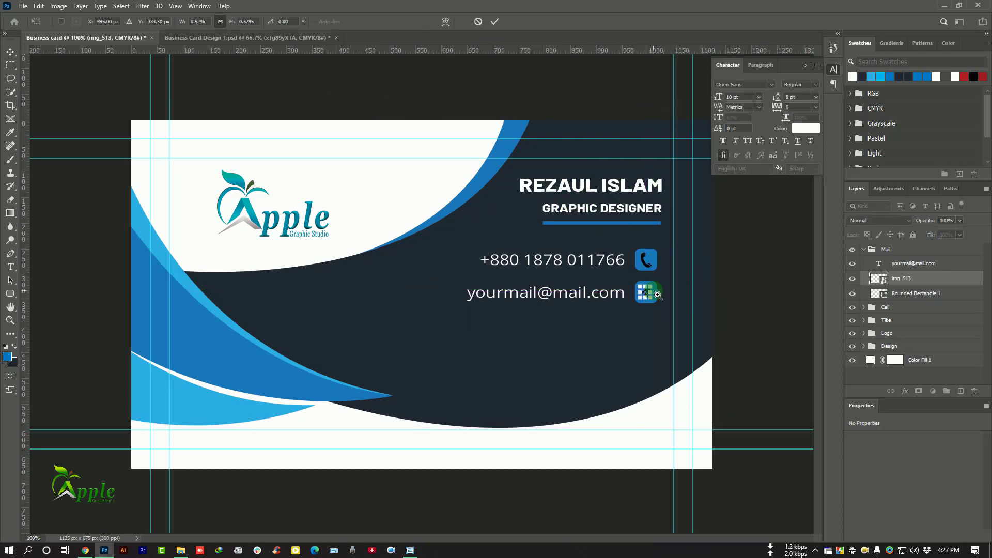
ctrl+click(657, 294)
ctrl+click(656, 295)
drag(650, 328, 654, 330)
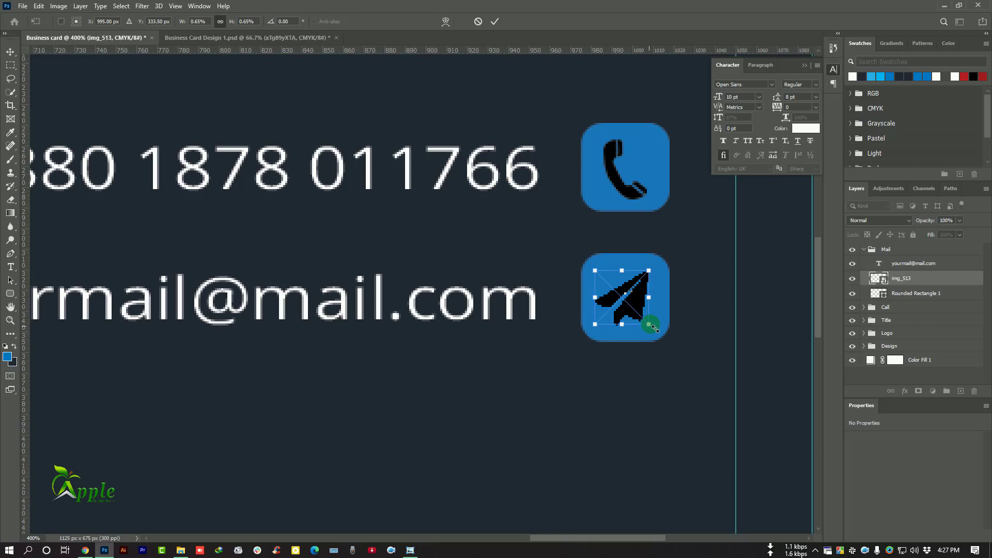
click(495, 21)
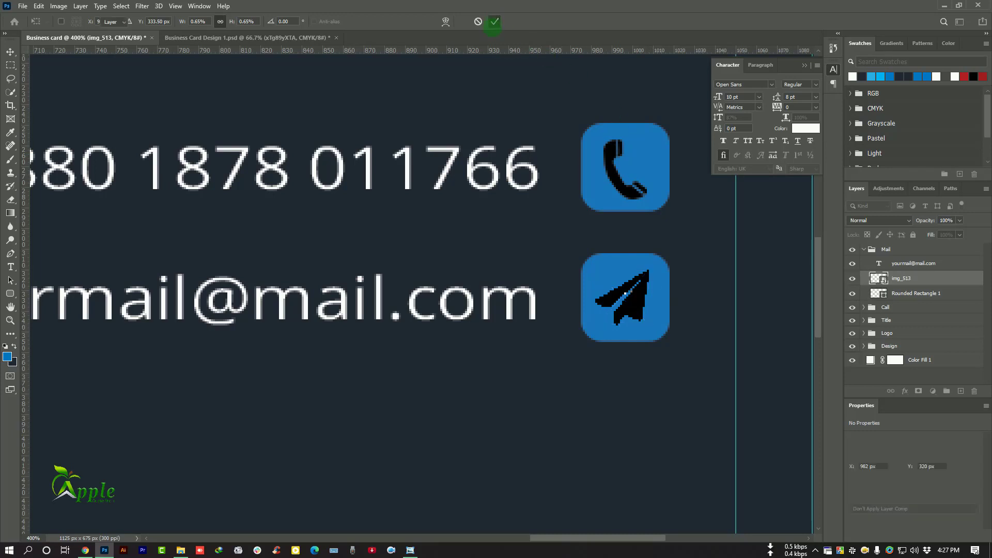
double_click(940, 281)
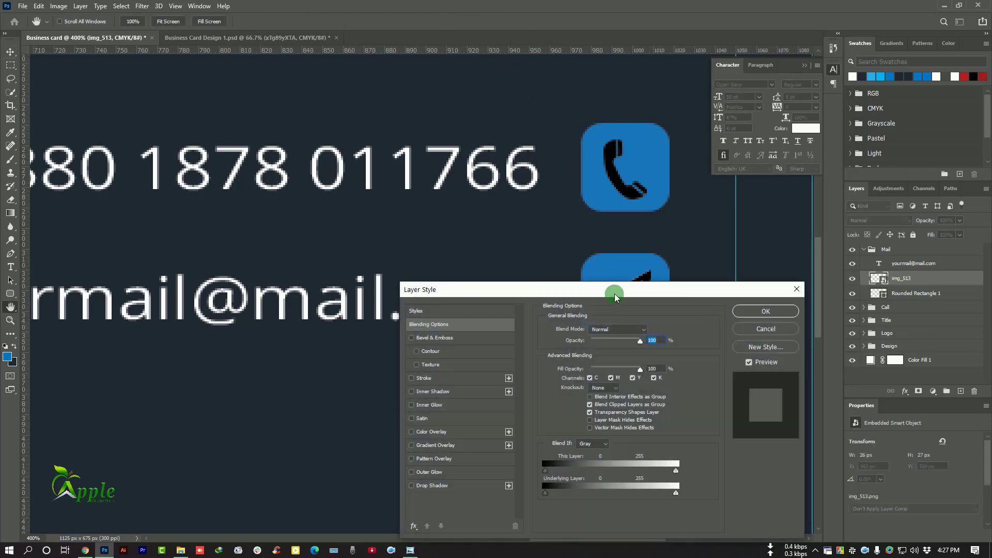
Give the paper-plane icon a white Color Overlay layer style
drag(615, 295, 819, 286)
click(663, 437)
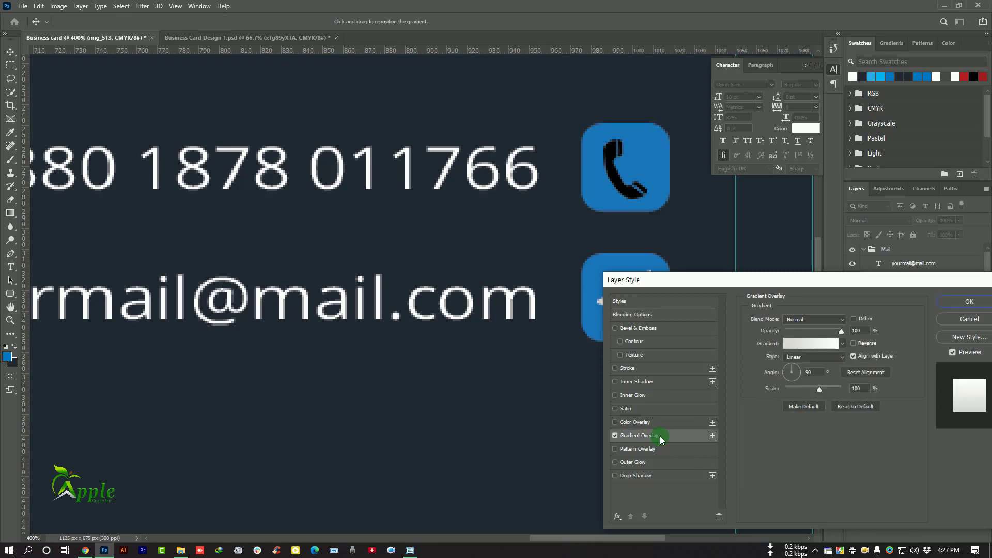
click(637, 422)
click(852, 320)
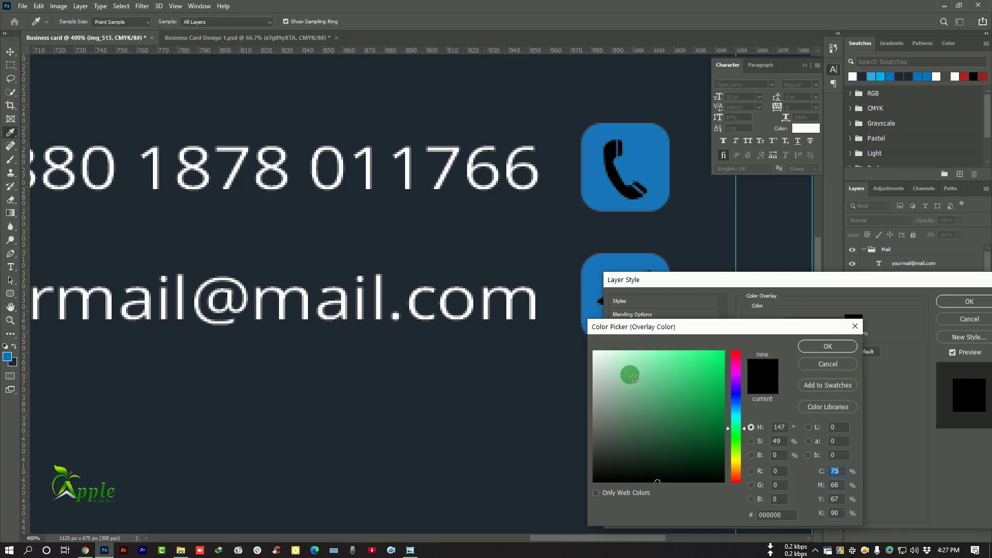
drag(632, 372, 524, 333)
click(838, 347)
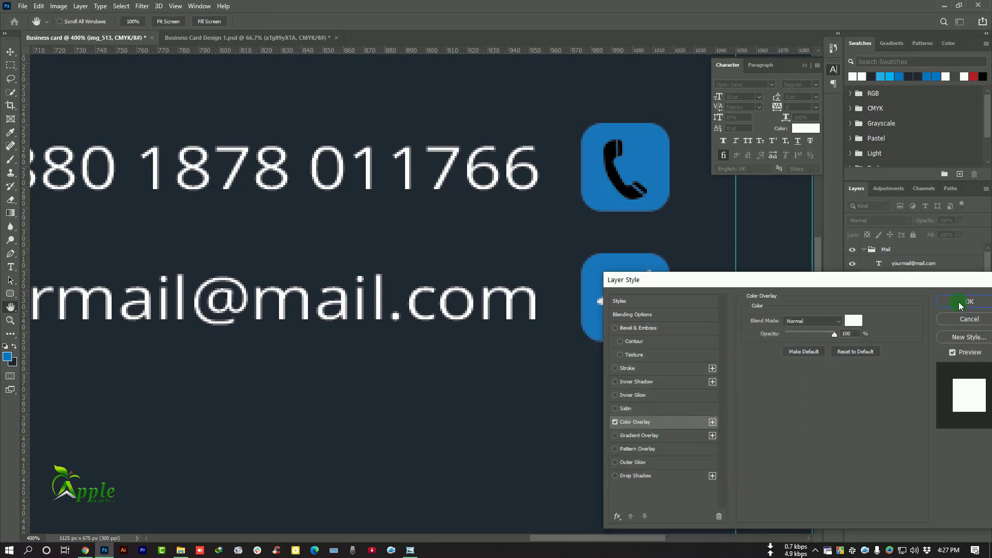
click(961, 301)
Copy the paper plane's style to the phone icon xTg89yXTA so it appears white too
right_click(935, 283)
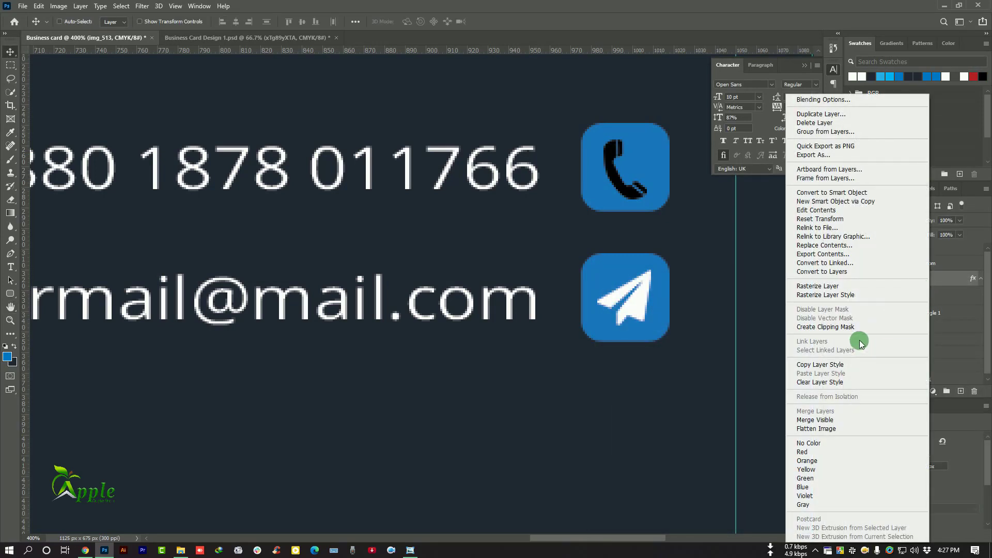
click(820, 365)
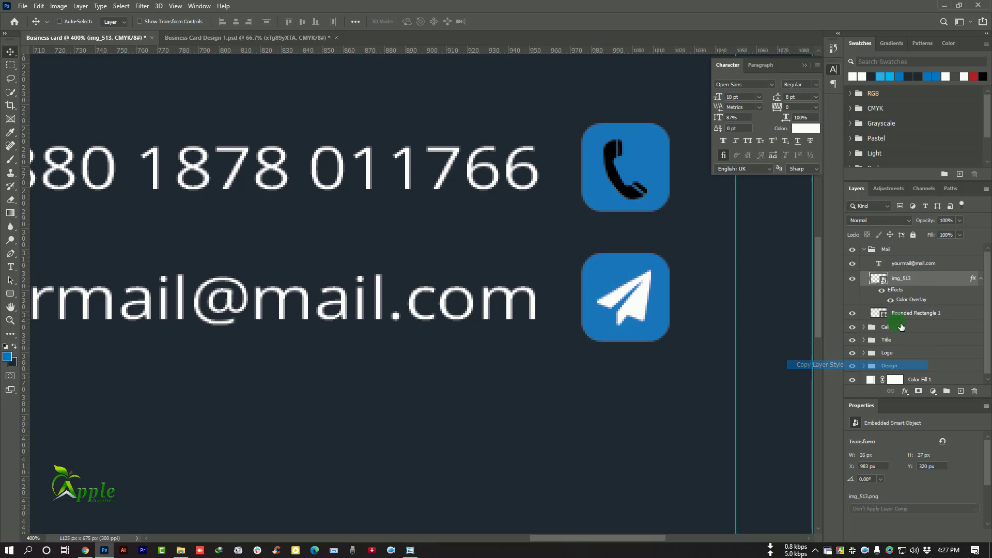
click(871, 331)
click(928, 359)
right_click(929, 359)
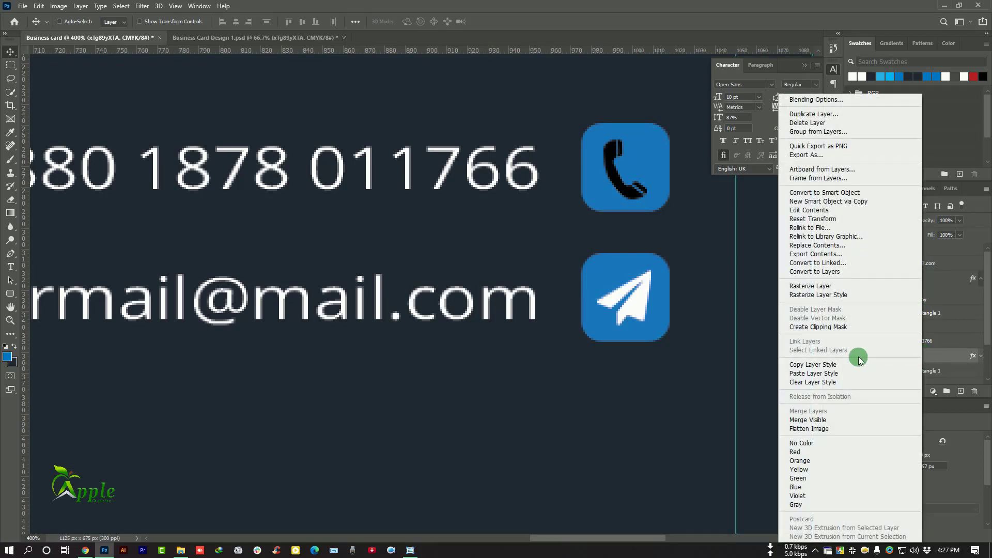
click(823, 383)
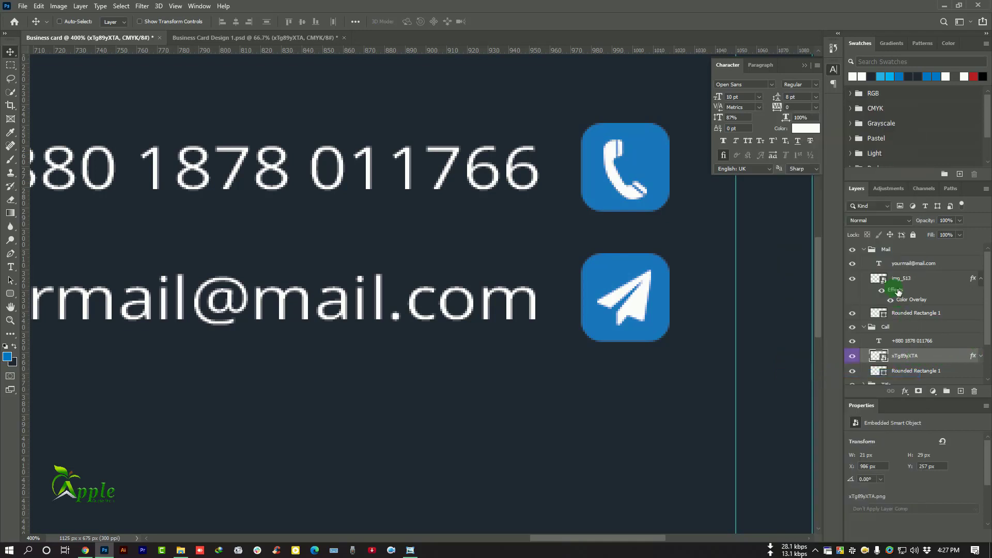
click(870, 251)
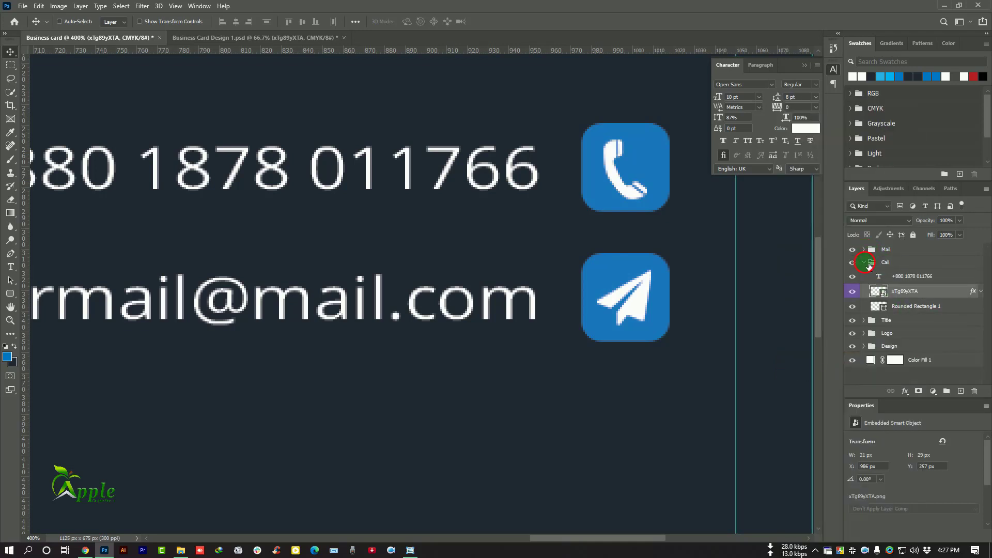
click(869, 264)
click(896, 263)
key(ctrl+minus)
key(ctrl+minus)
key(ctrl+minus)
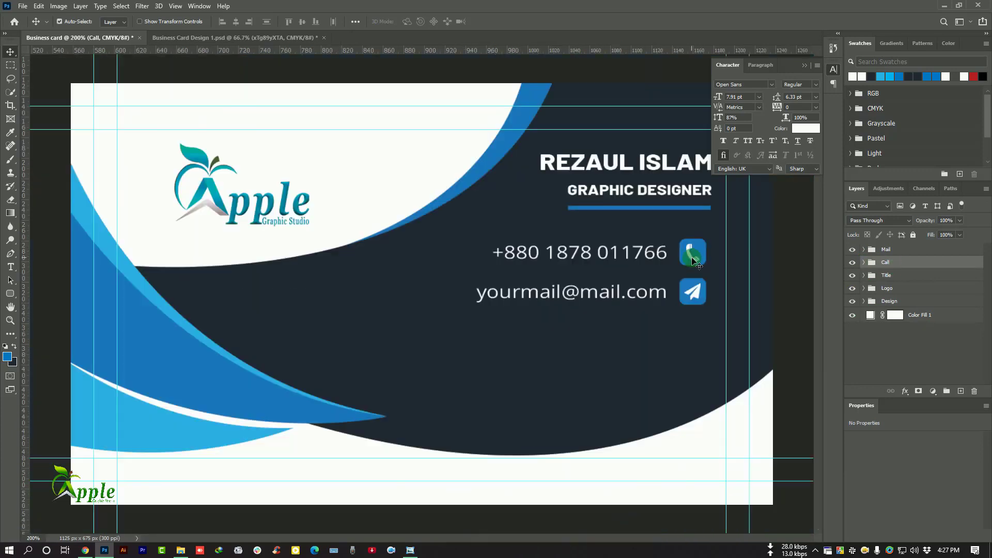
Duplicate the Mail row below the original and delete the copy's paper-plane icon
click(886, 249)
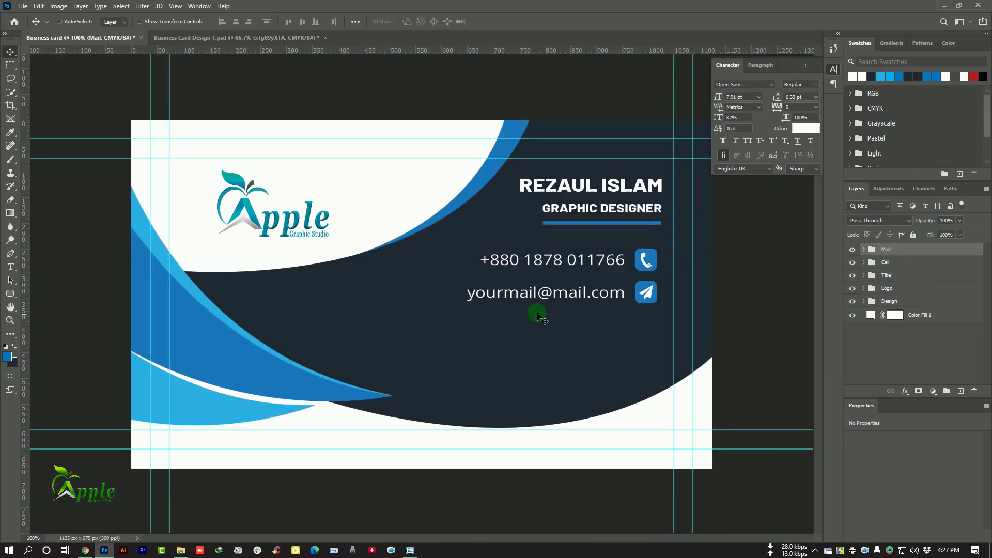
drag(609, 295, 613, 326)
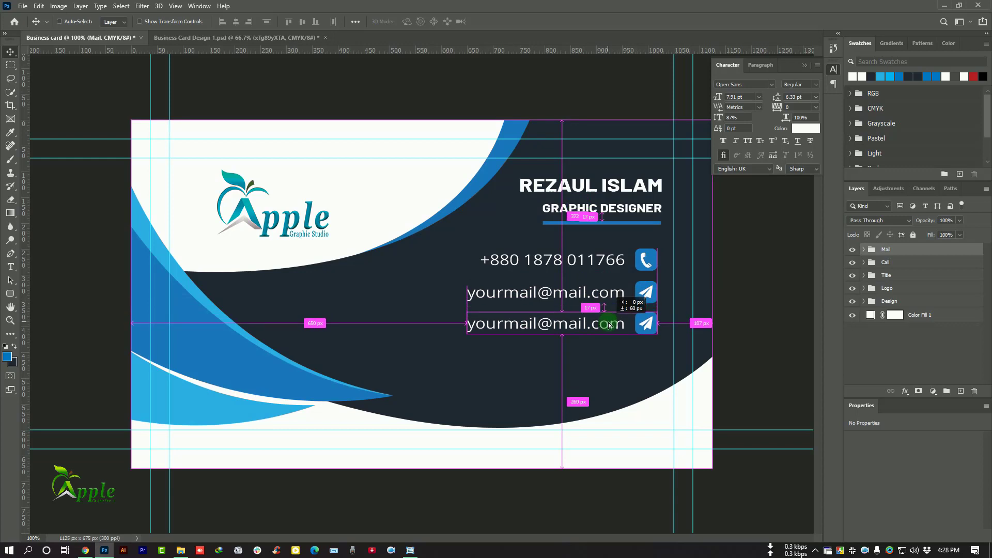
drag(610, 325, 611, 326)
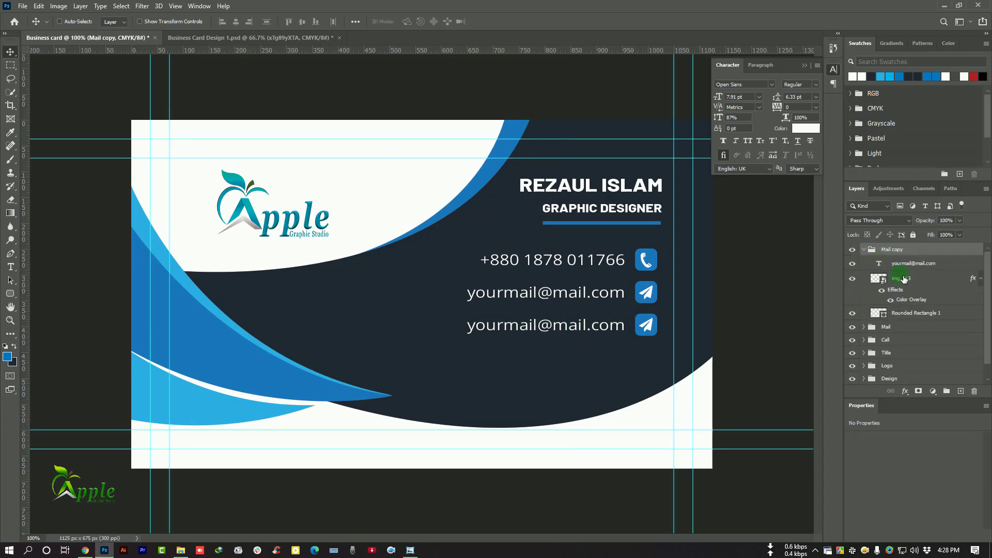
click(913, 280)
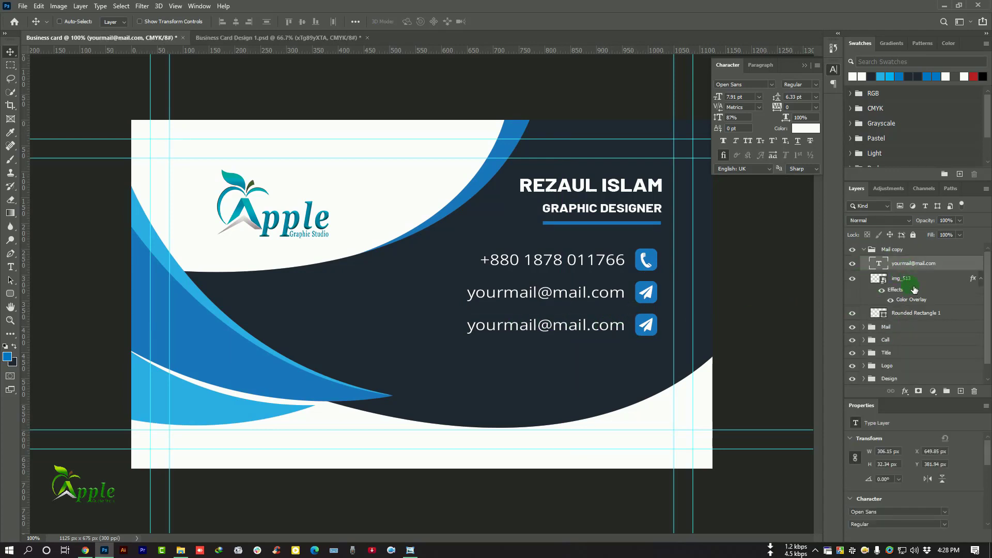
click(984, 287)
drag(912, 283, 975, 395)
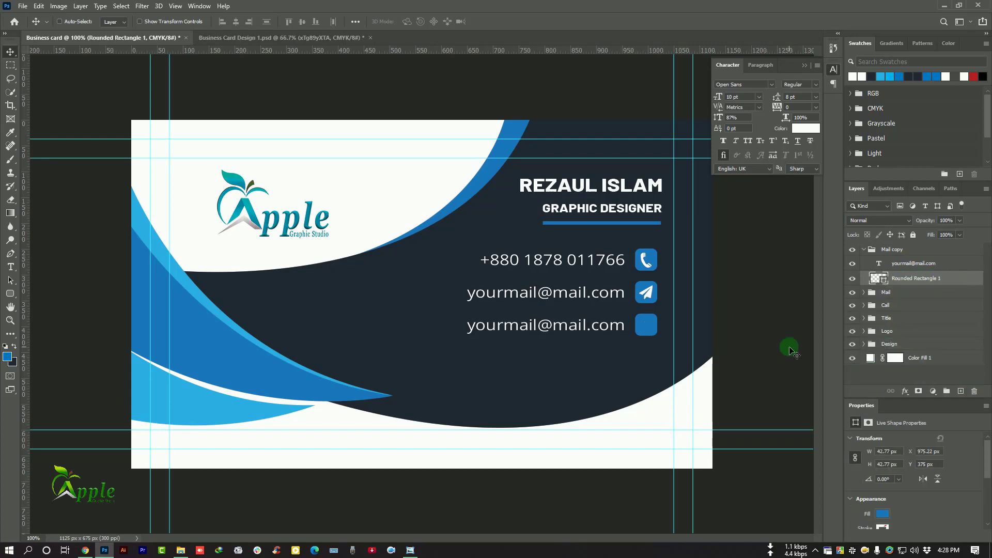
Open the Web folder of globe icons in File Explorer
click(180, 550)
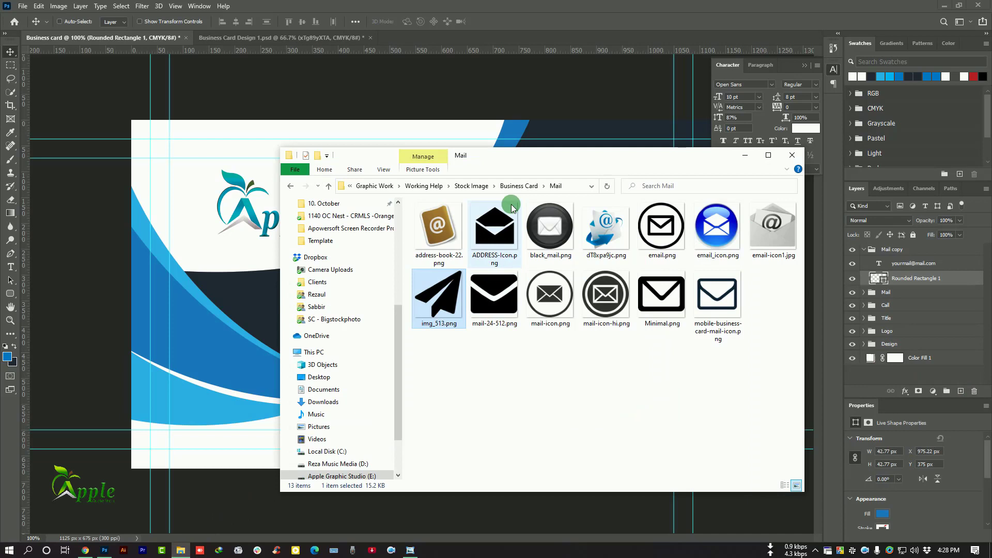
click(519, 187)
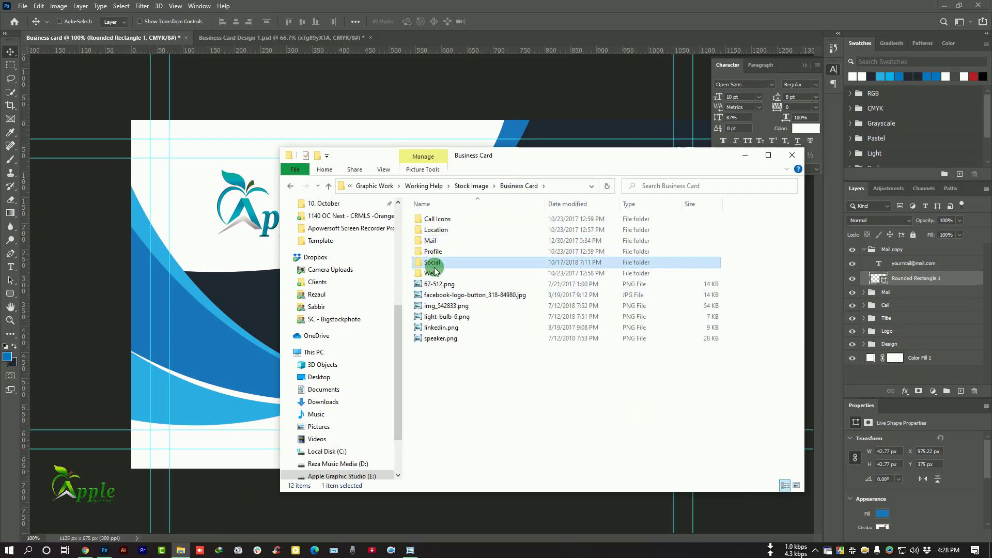
double_click(431, 274)
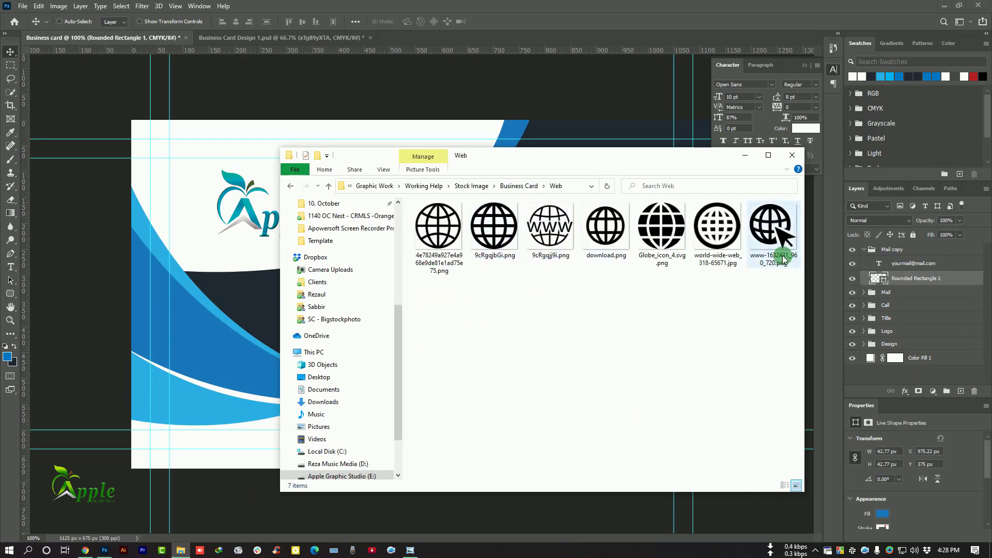
Place a globe image, shrink it to icon size and move it onto the third row's square
mouse_move(500, 252)
mouse_down()
mouse_move(476, 301)
mouse_move(242, 314)
mouse_up()
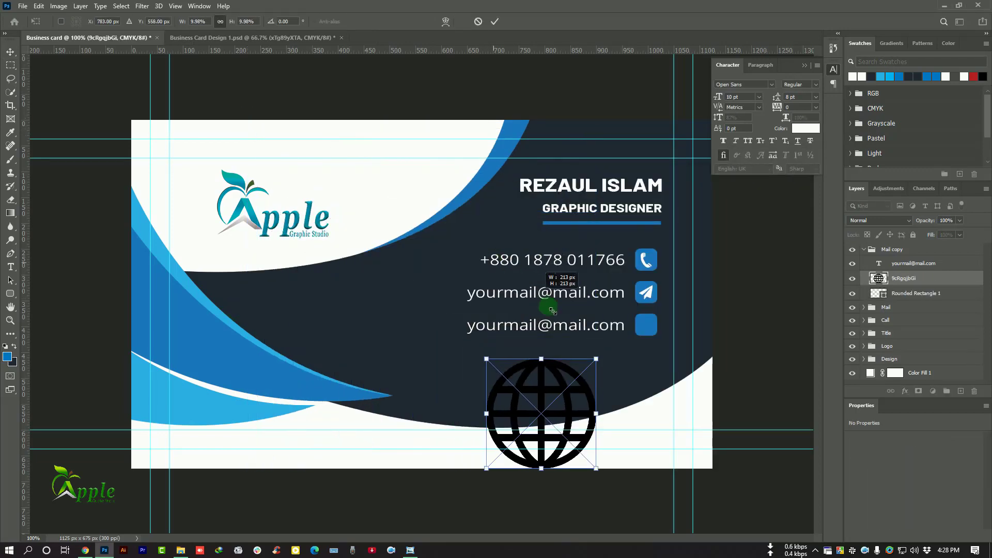
drag(247, 120, 628, 387)
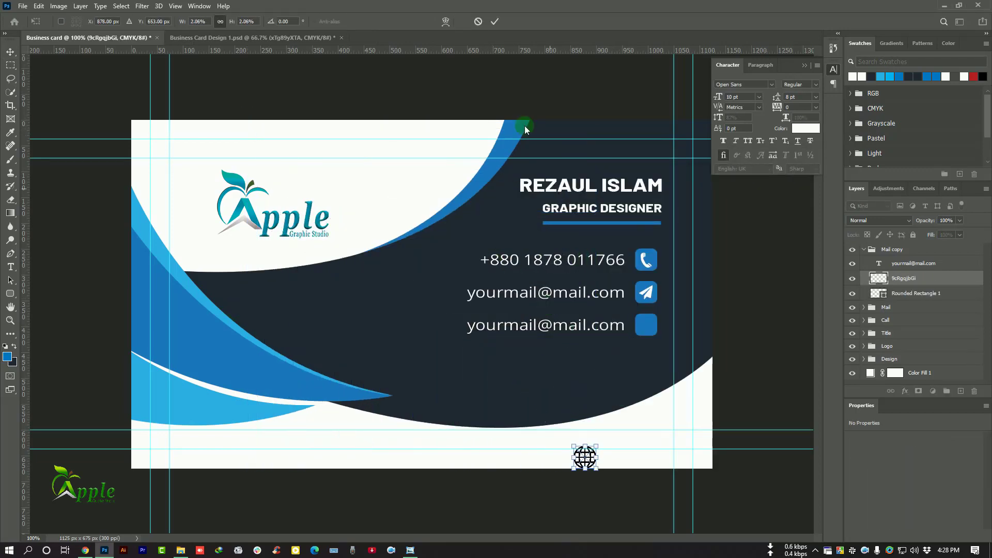
click(497, 20)
mouse_move(587, 458)
mouse_down()
mouse_move(655, 332)
mouse_move(570, 350)
mouse_up()
scroll(655, 332, up, 2)
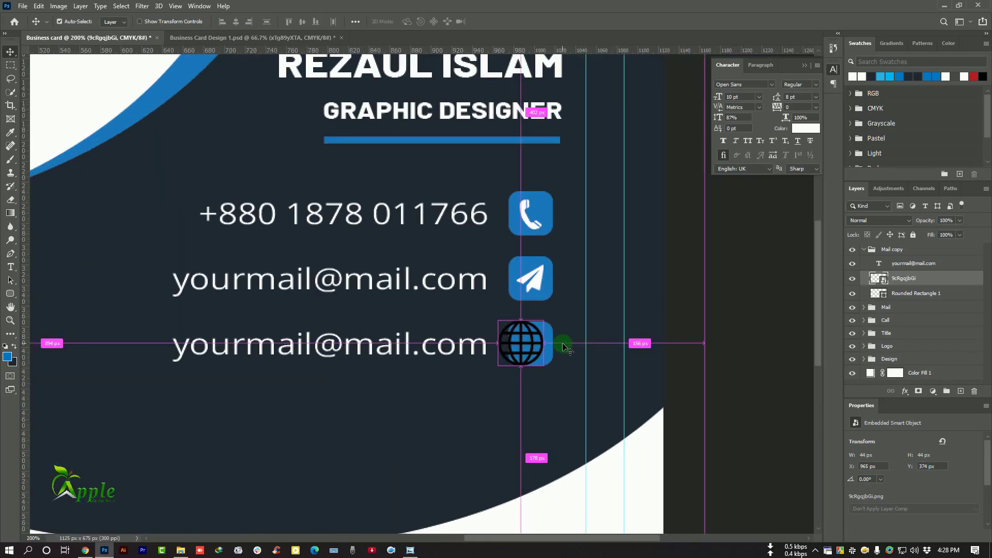
Resize the globe icon to fit inside the third blue button
key(ctrl+t)
drag(500, 321, 543, 345)
click(495, 21)
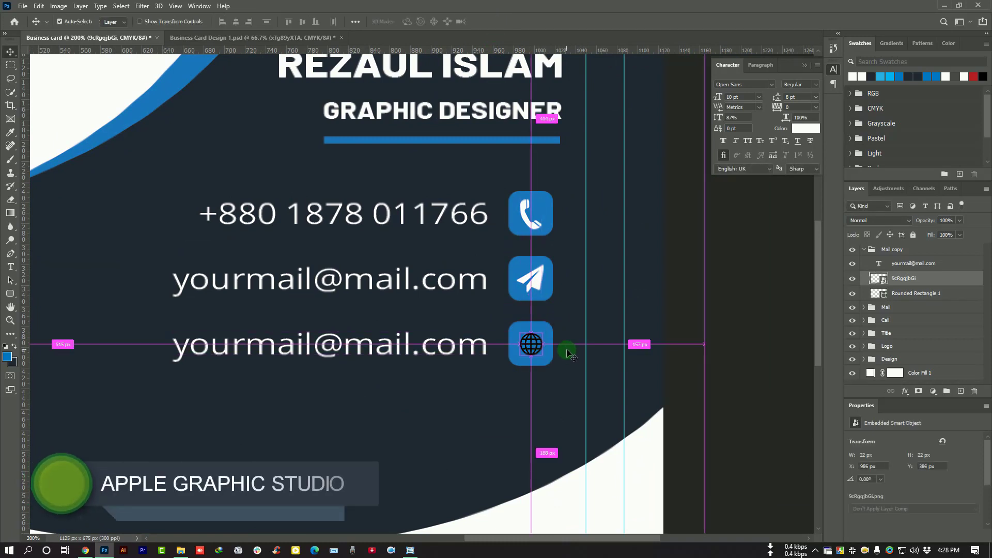
key(ctrl+t)
drag(548, 362, 553, 368)
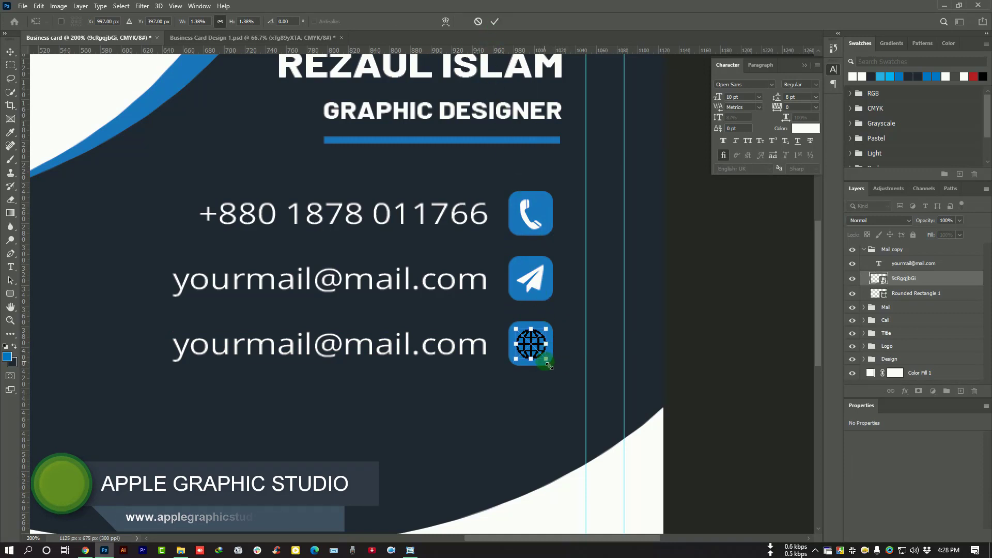
drag(550, 363, 546, 356)
click(495, 21)
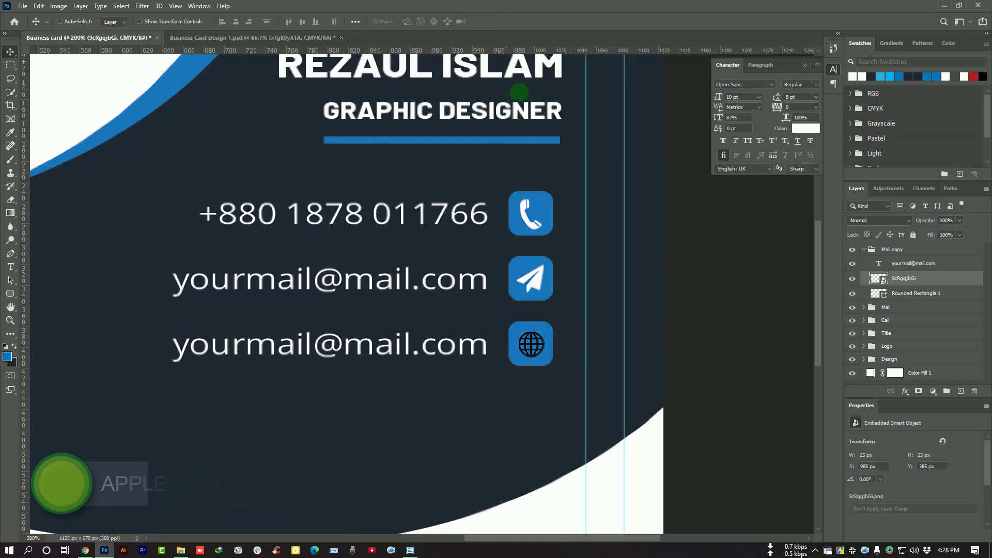
Paste the other icons' white overlay layer style onto the globe layer
key(ctrl+1)
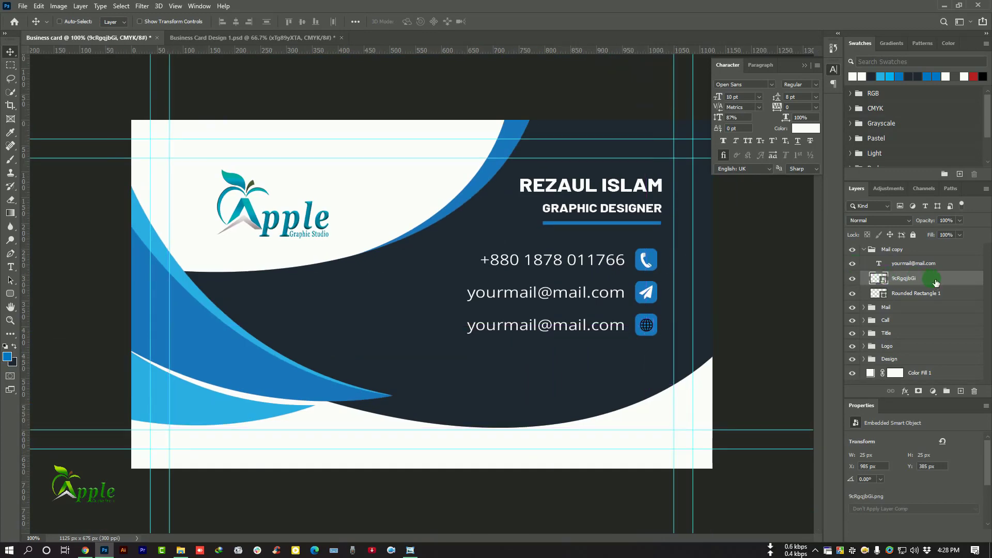
right_click(922, 278)
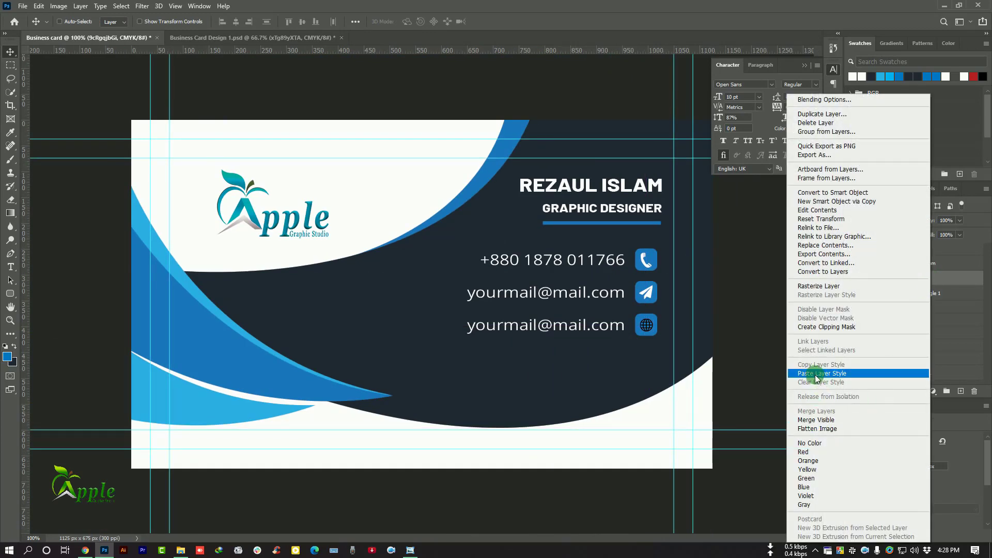
click(815, 373)
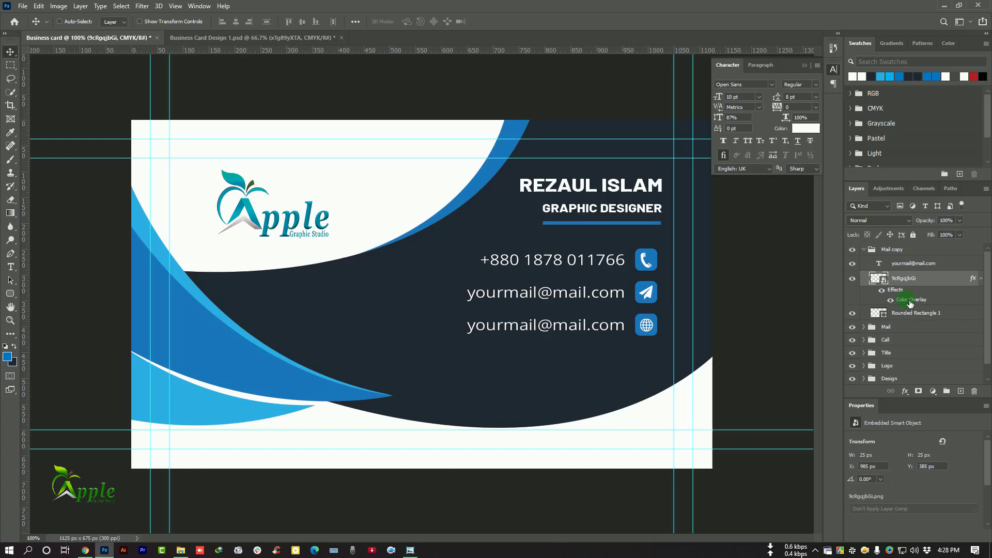
click(865, 249)
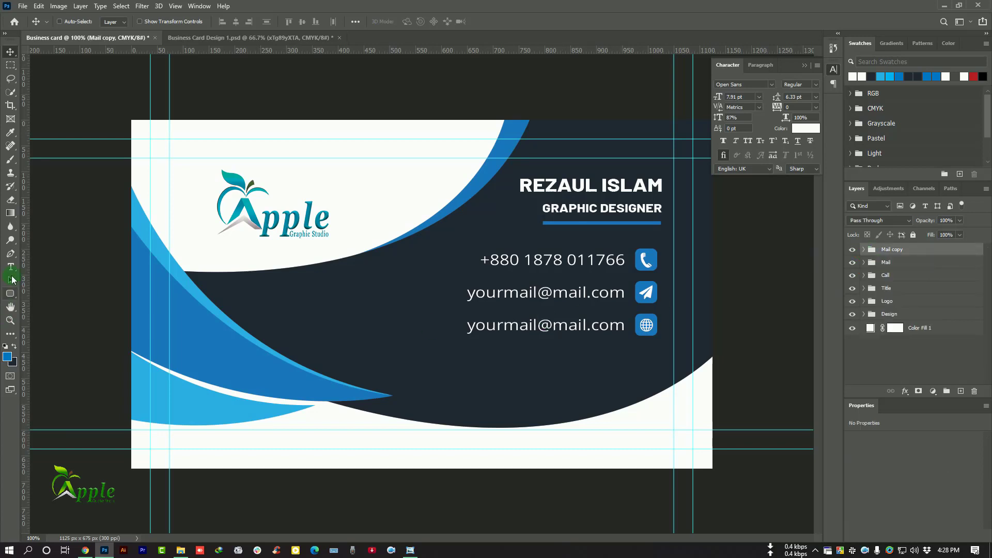
Replace the third contact line's email text with applegraphicstudio.com
click(9, 268)
click(535, 324)
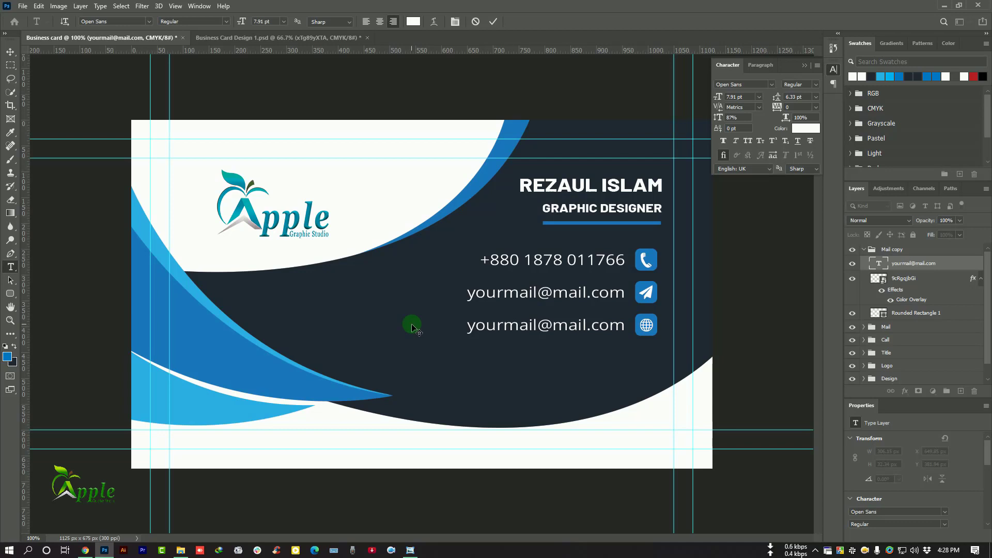
key(ctrl+a)
text(applegraphicstudio)
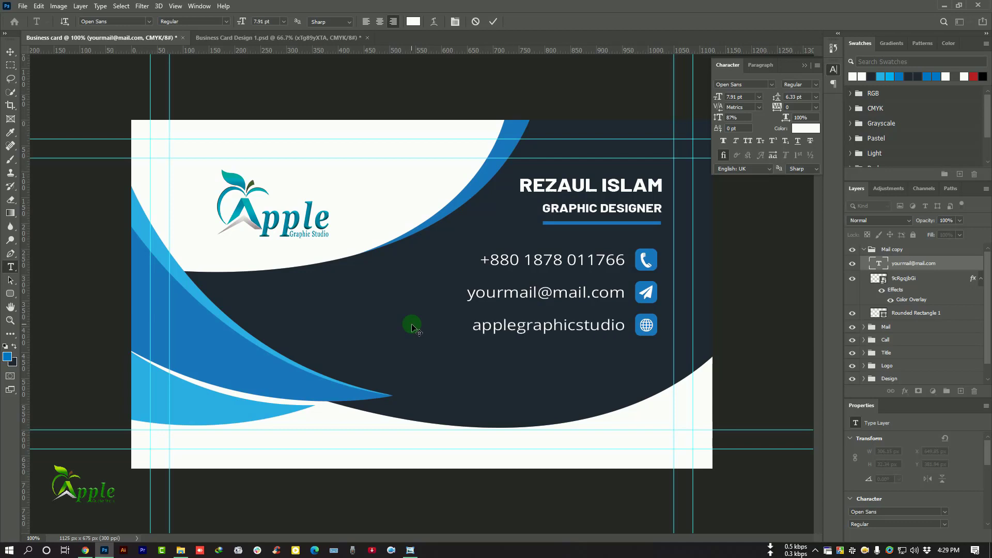
text(.com)
key(ctrl+Return)
Select the Mail copy, Mail and Call groups together
key(ctrl+minus)
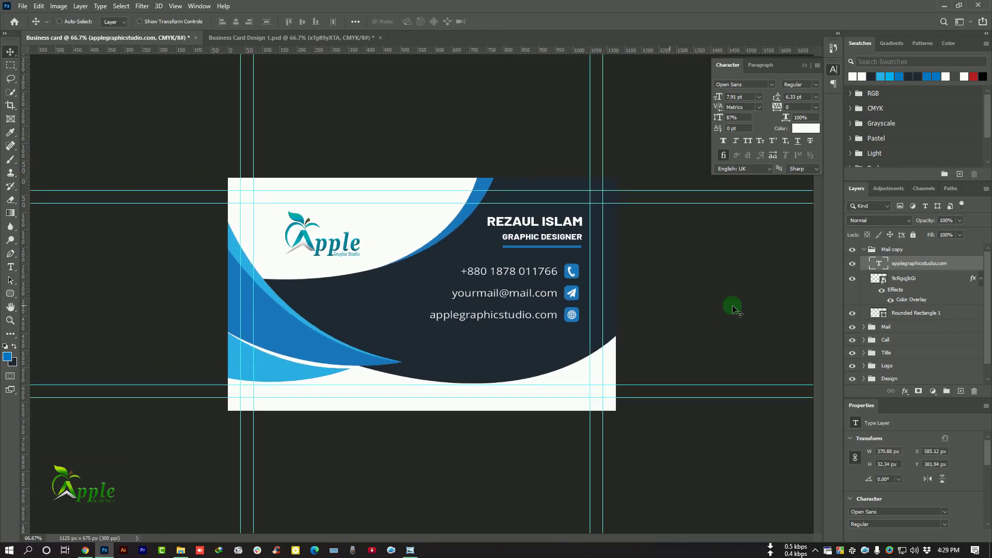
click(868, 251)
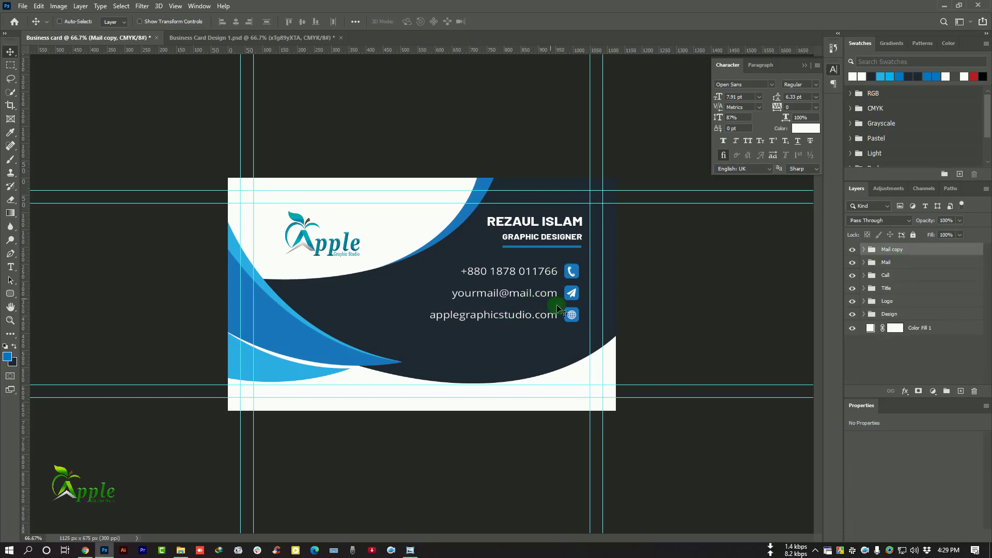
shift+click(909, 276)
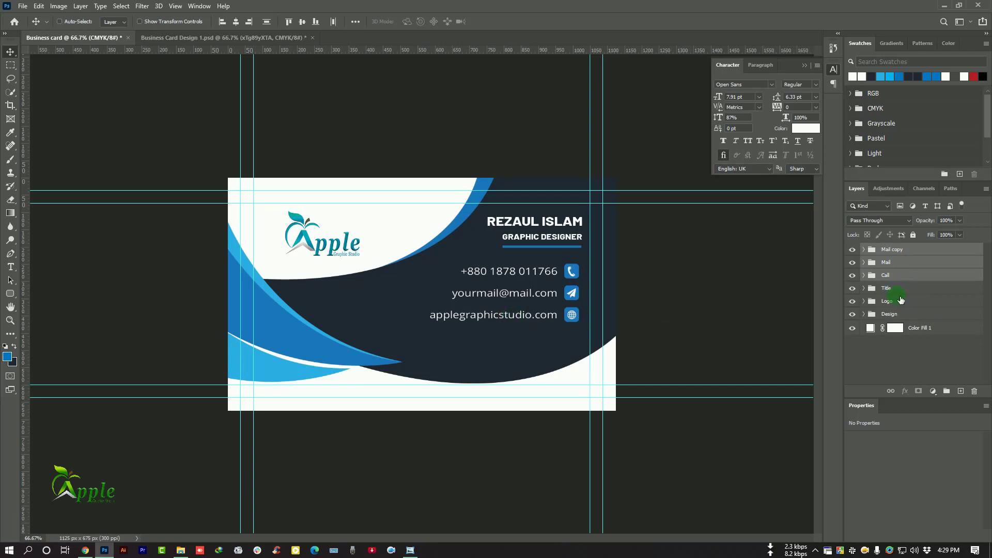
Group the three contact groups into a folder named Info and nudge it down
click(955, 389)
text(Info)
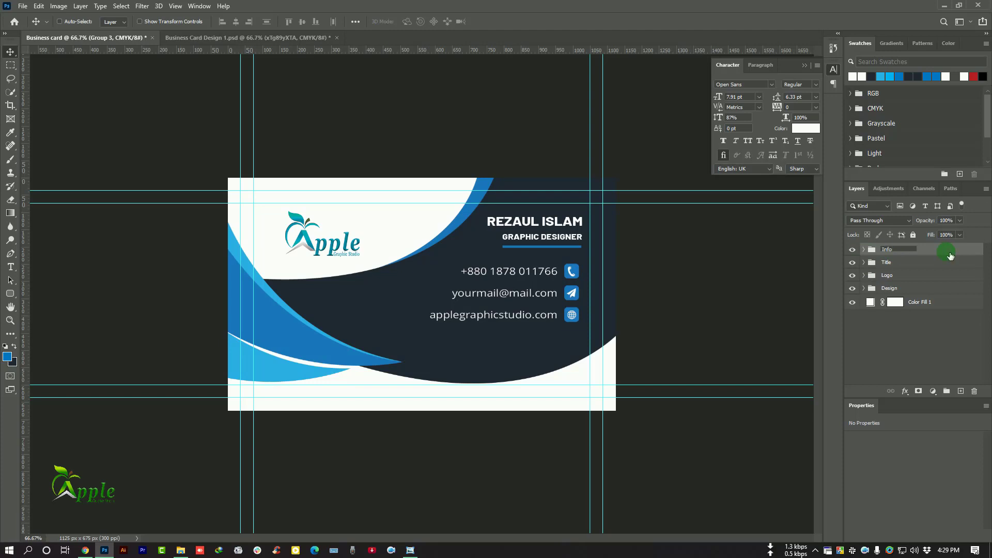
click(949, 254)
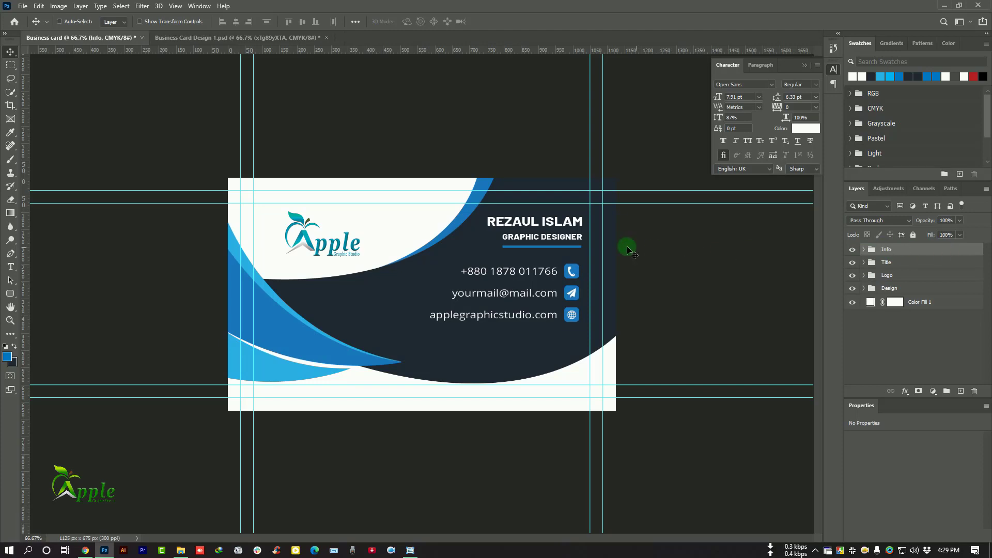
key(Down)
key(Down)
key(Down)
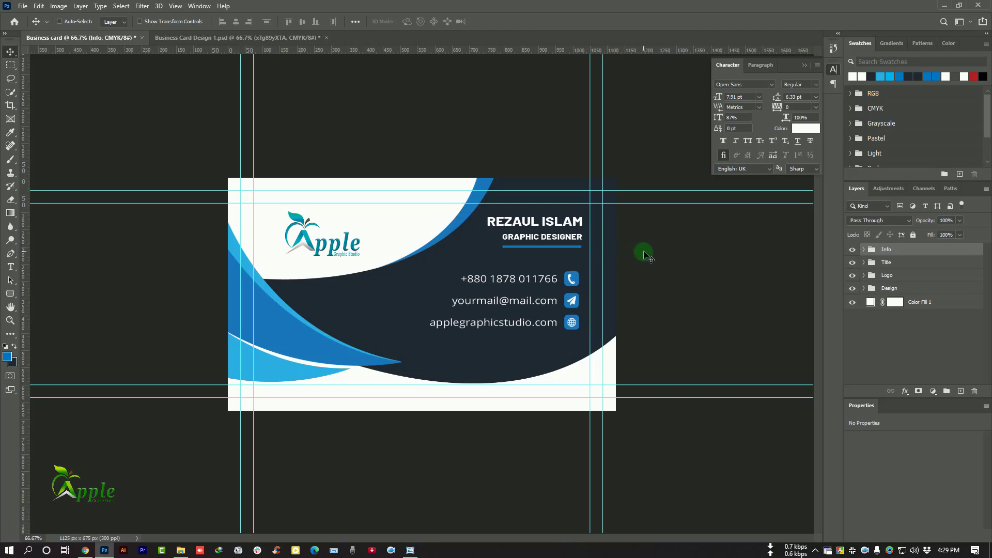
key(Down)
key(Down)
key(Down)
key(Down)
key(Down)
key(Down)
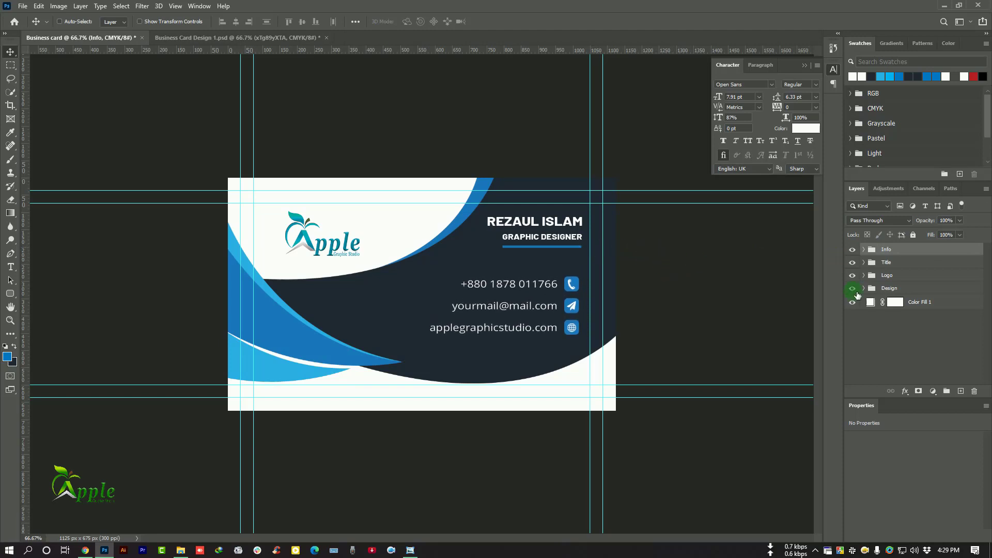
Nudge the Title group down two steps
key(ctrl+1)
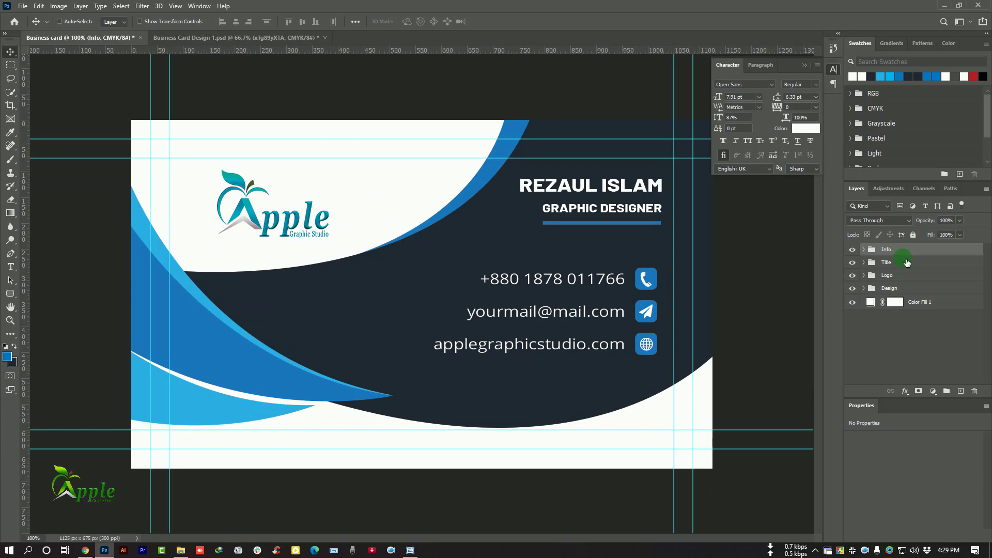
click(899, 265)
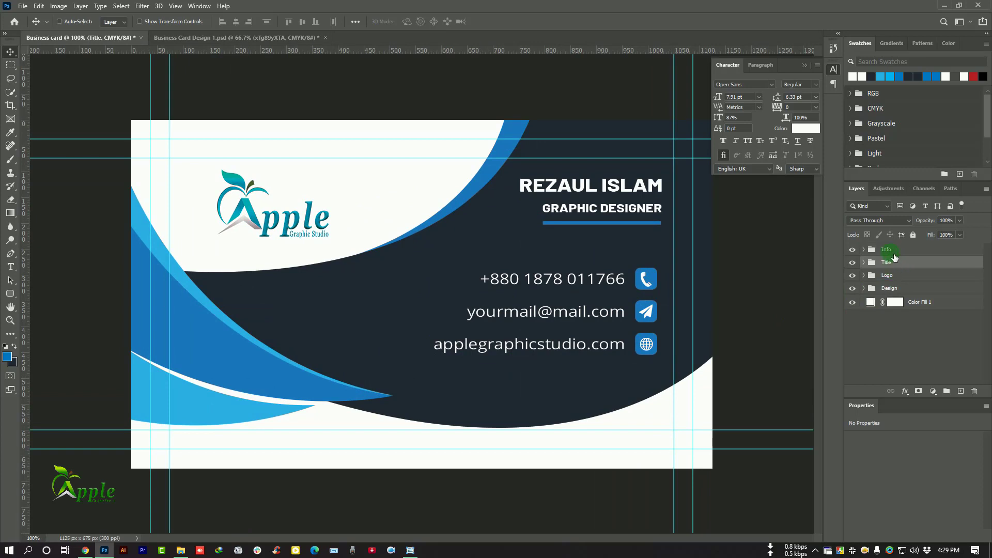
key(Down)
key(Down)
key(Down)
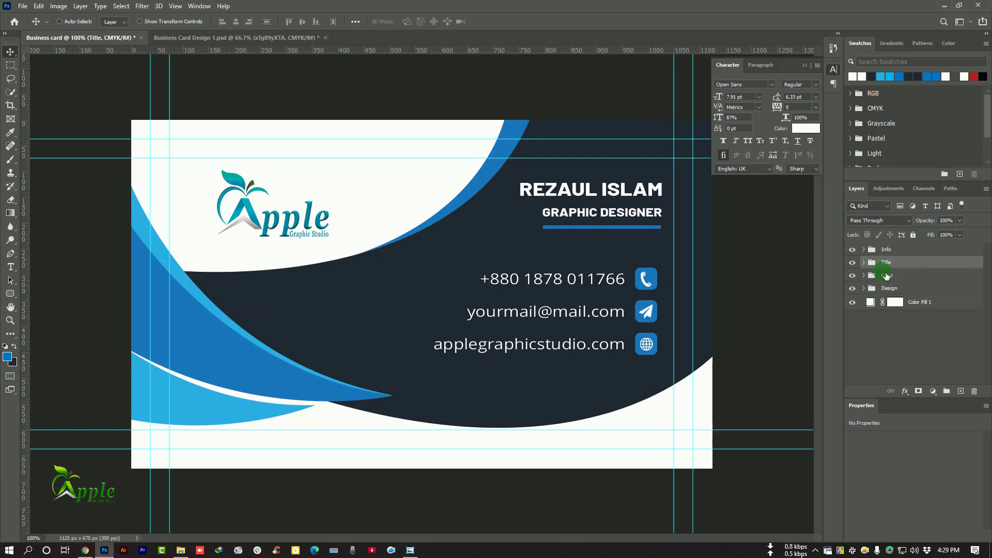
key(Down)
key(Down)
key(Down)
key(ctrl+minus)
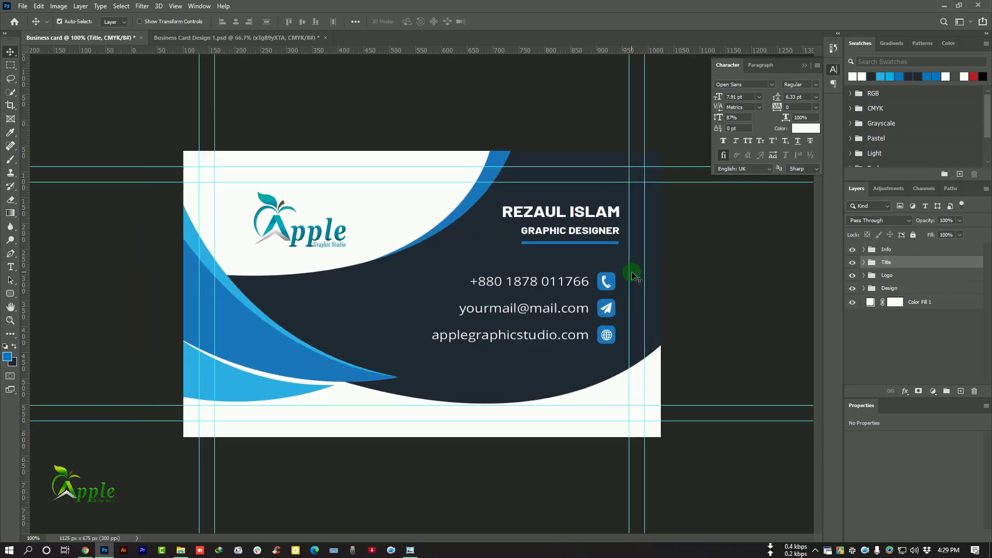
Create a new group, move Color Fill 1 into it and name it BG
click(934, 304)
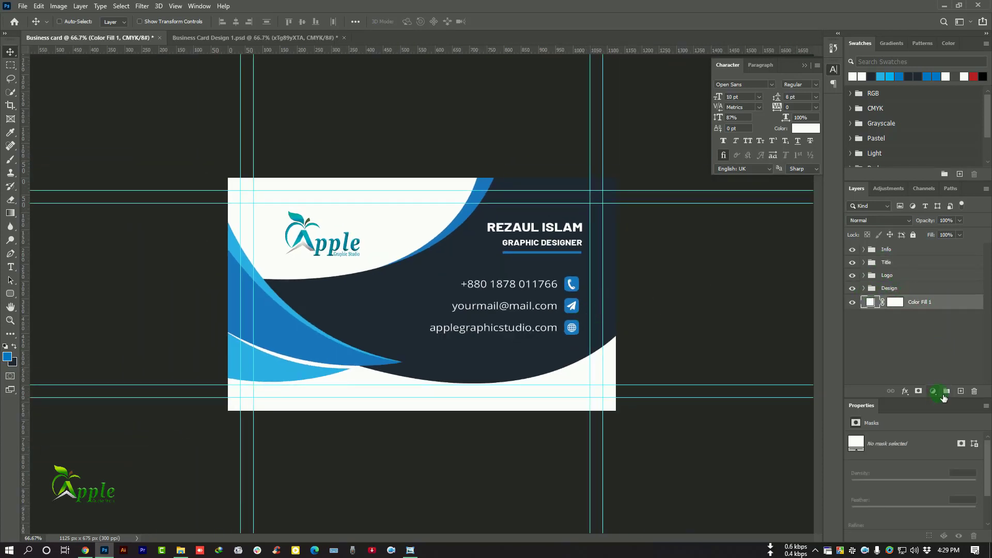
click(948, 393)
click(930, 317)
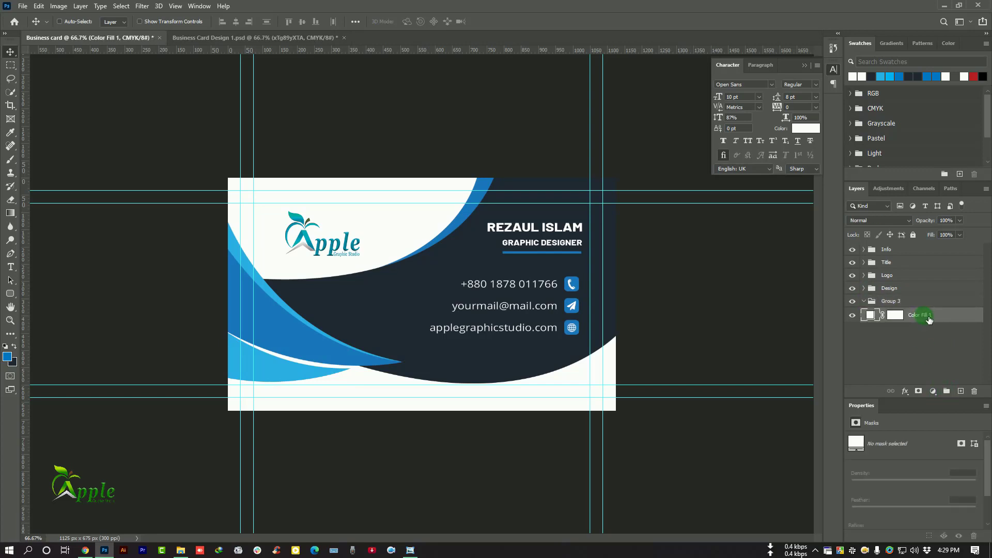
key(Return)
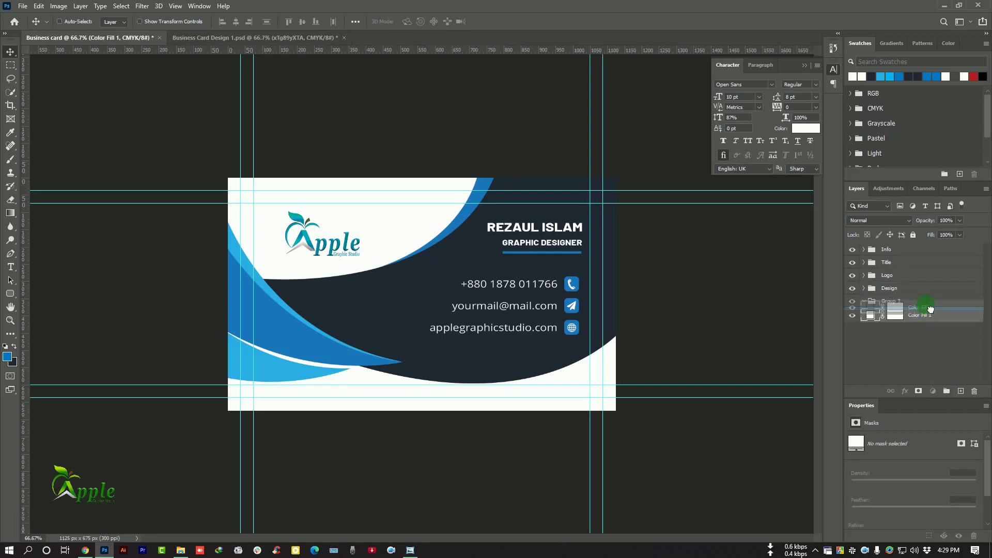
drag(926, 317, 909, 311)
double_click(891, 301)
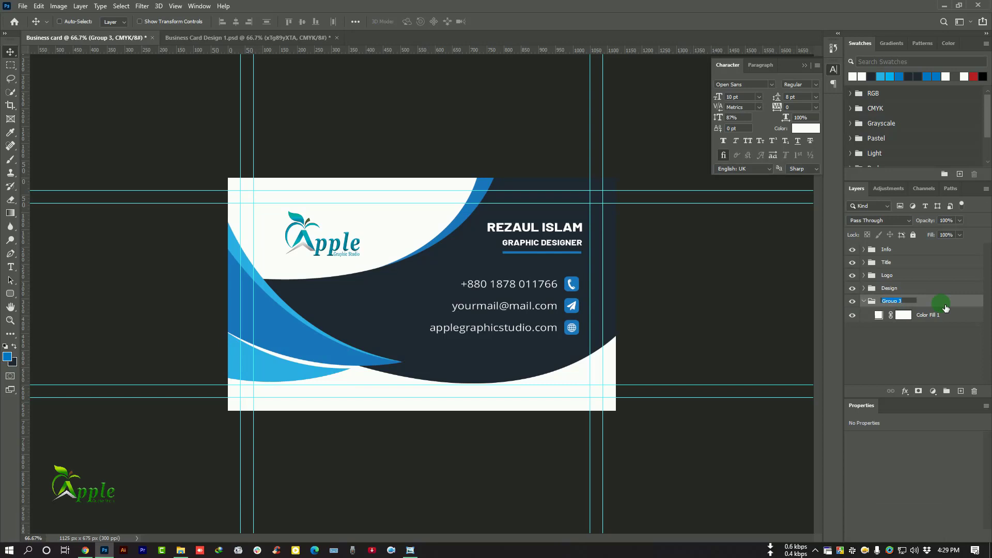
text(BG)
key(Return)
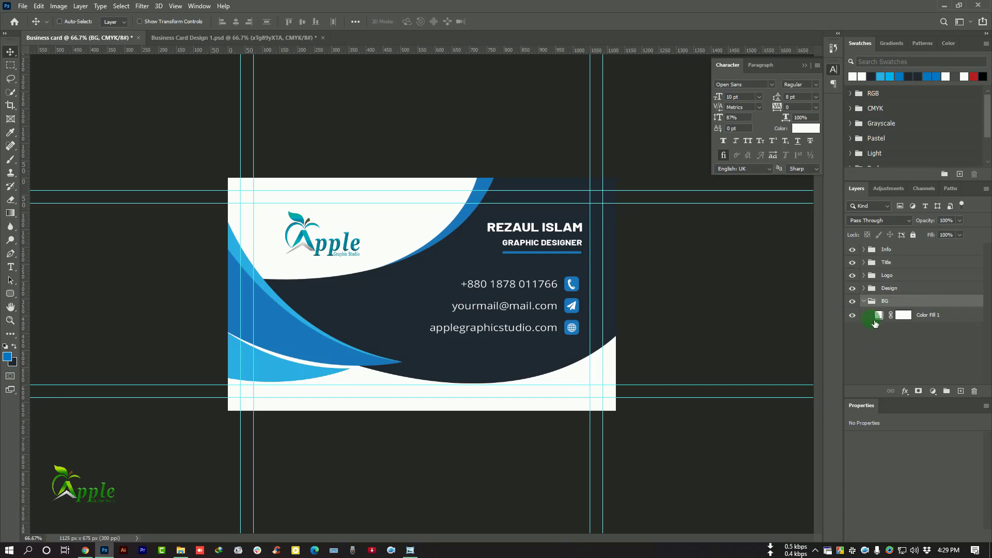
Label the BG group gray and the Design group violet
right_click(896, 303)
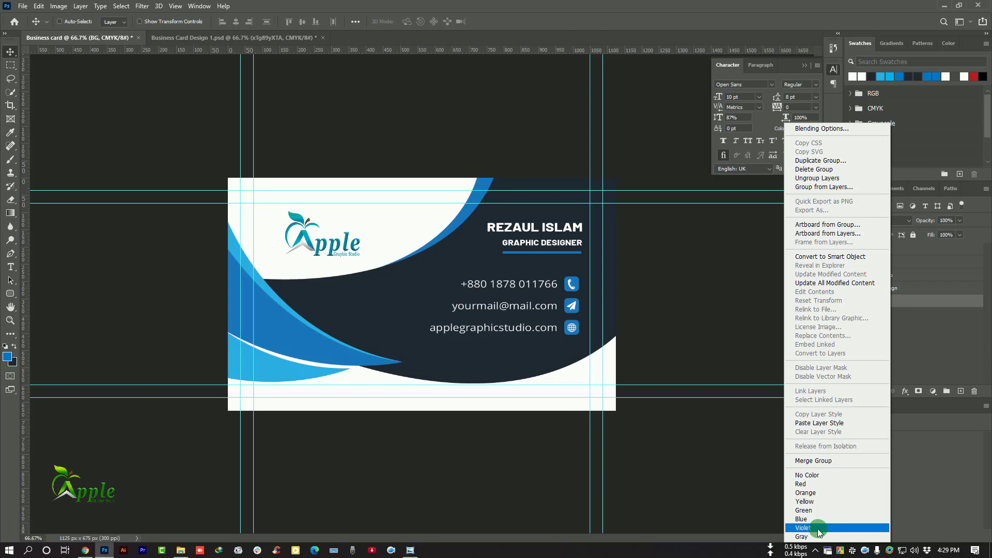
click(815, 537)
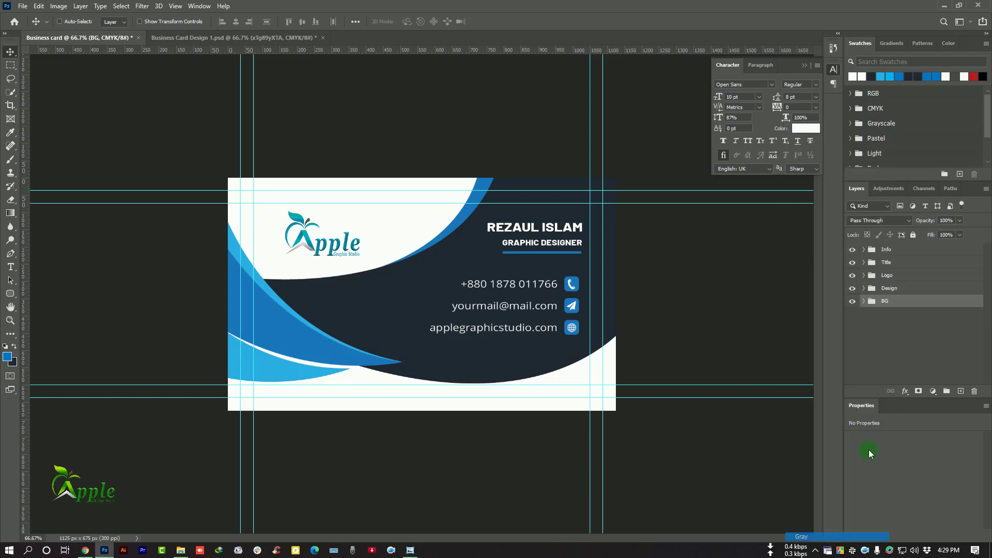
right_click(901, 288)
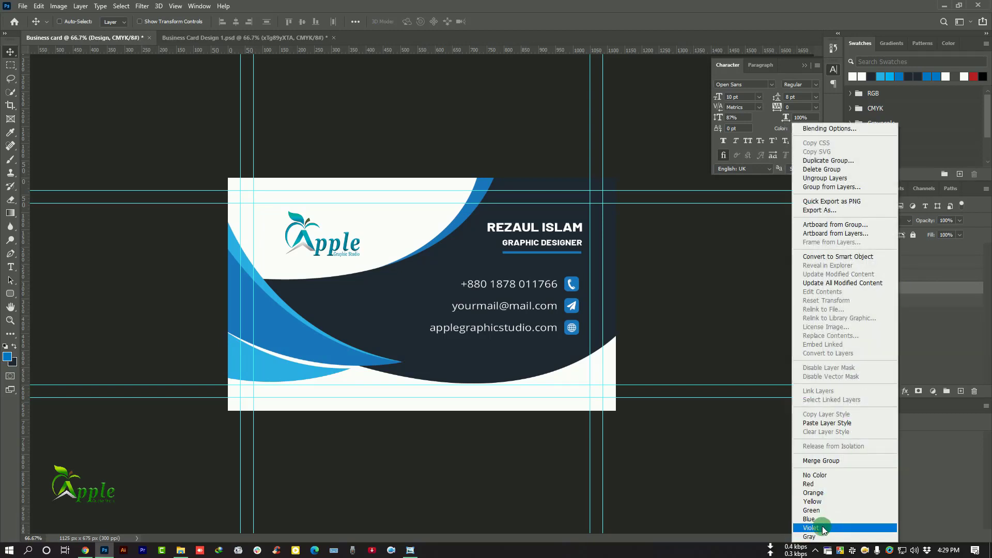
click(838, 528)
Label the Logo group green, Title yellow and Info red
right_click(916, 279)
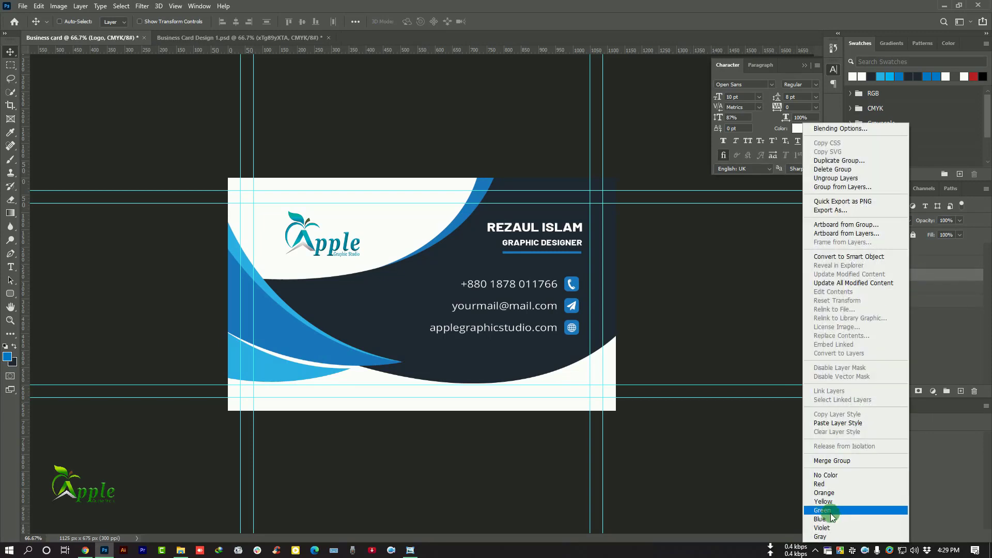
click(820, 510)
right_click(900, 268)
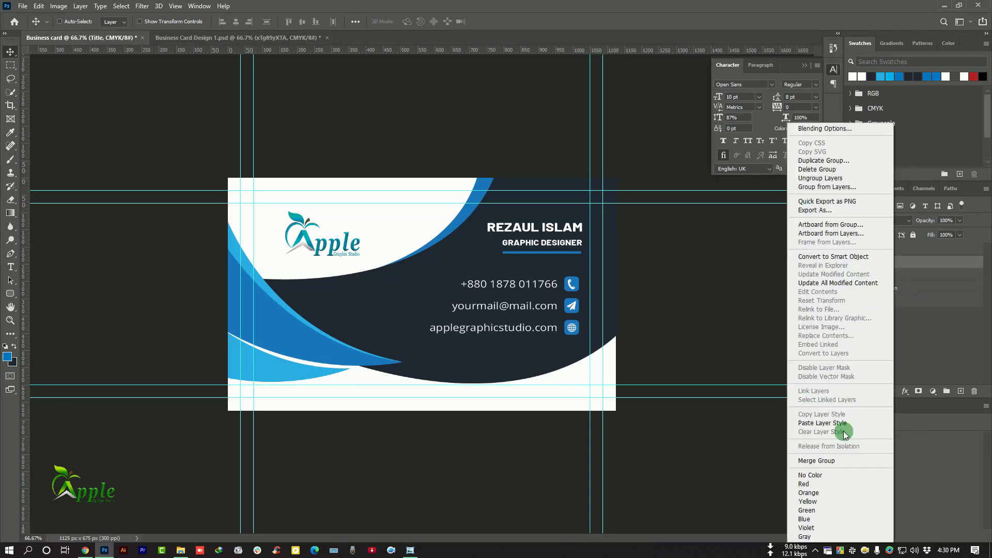
click(819, 502)
right_click(891, 251)
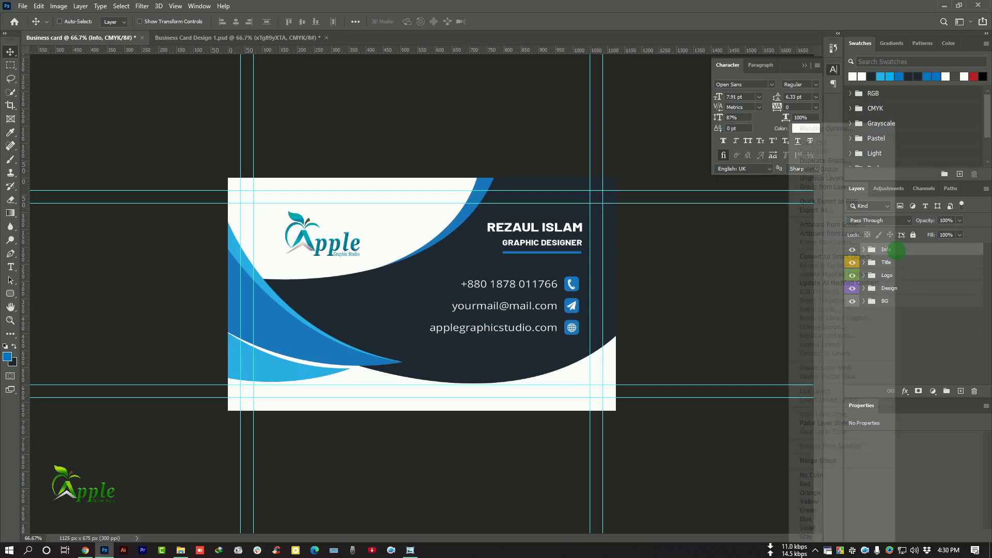
click(822, 484)
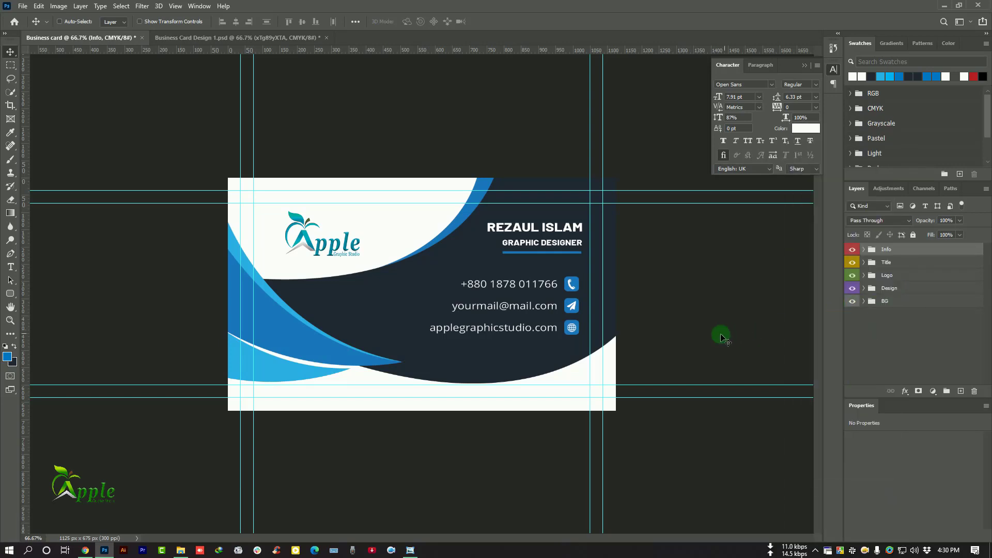
scroll(458, 319, down, 2)
scroll(361, 304, up, 2)
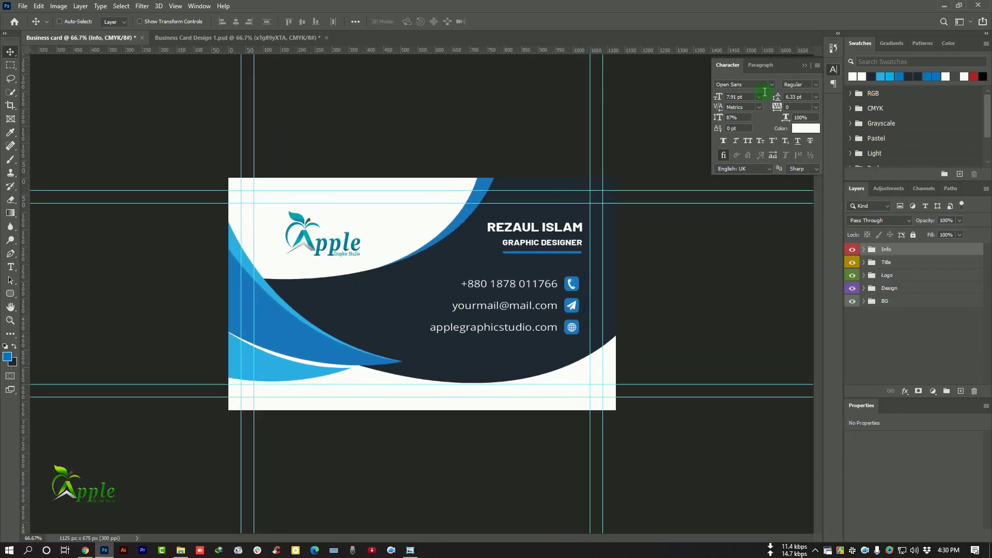
click(804, 64)
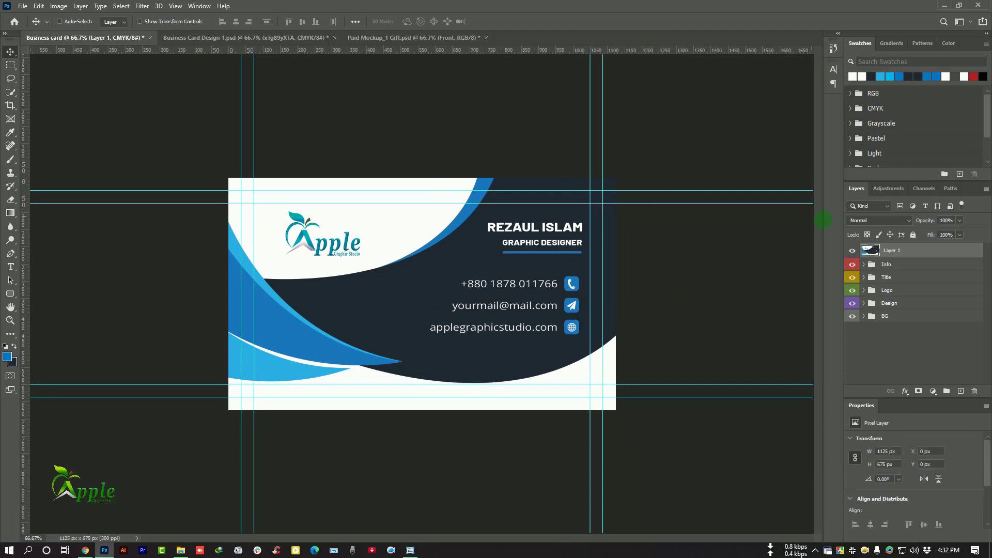
Save the card as 'Business card front.psd' and delete the stray Layer 1
click(23, 5)
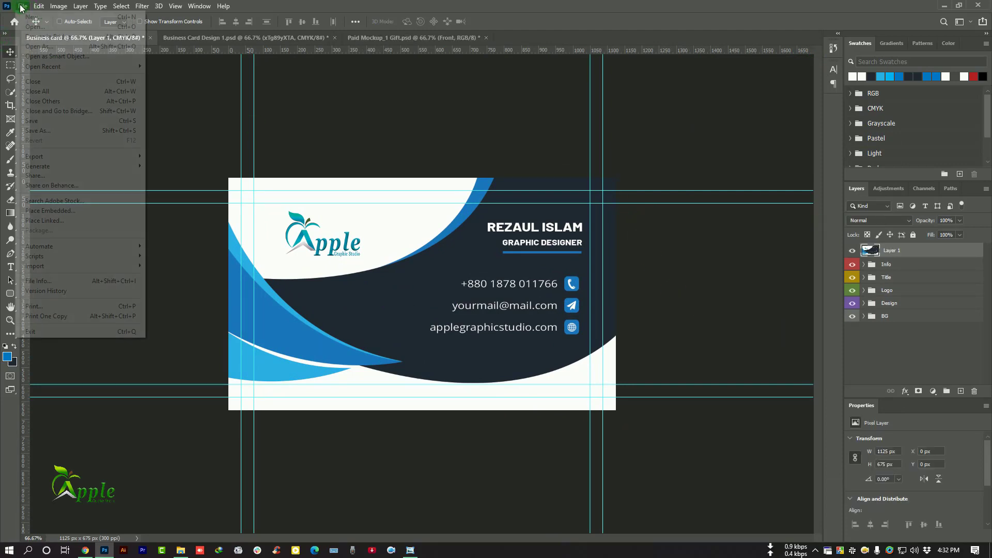
click(35, 130)
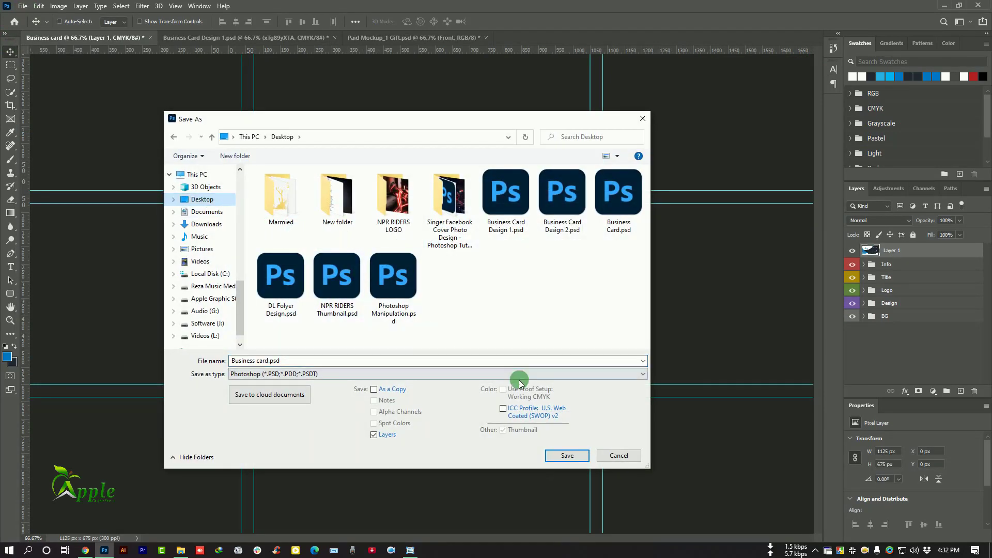
click(262, 361)
text(front)
click(568, 455)
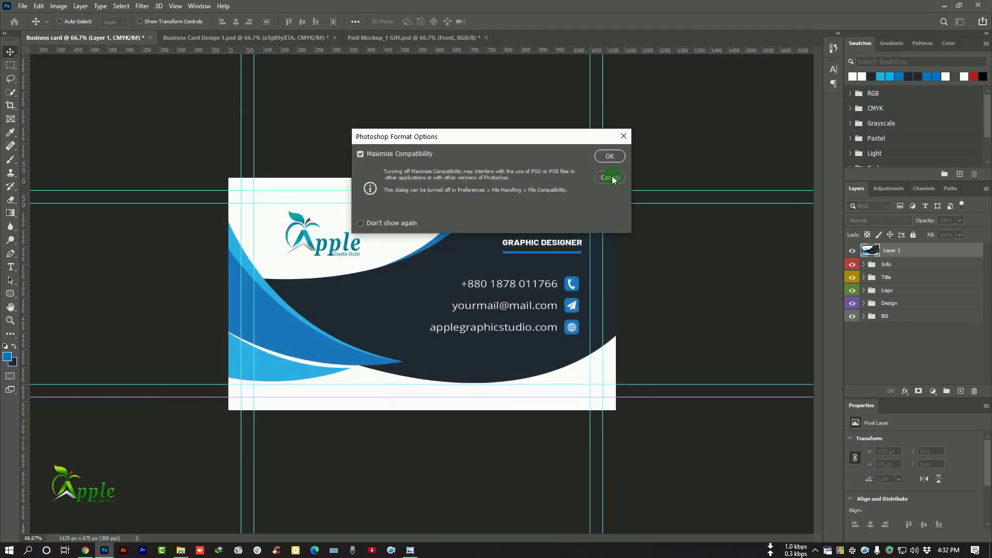
click(611, 176)
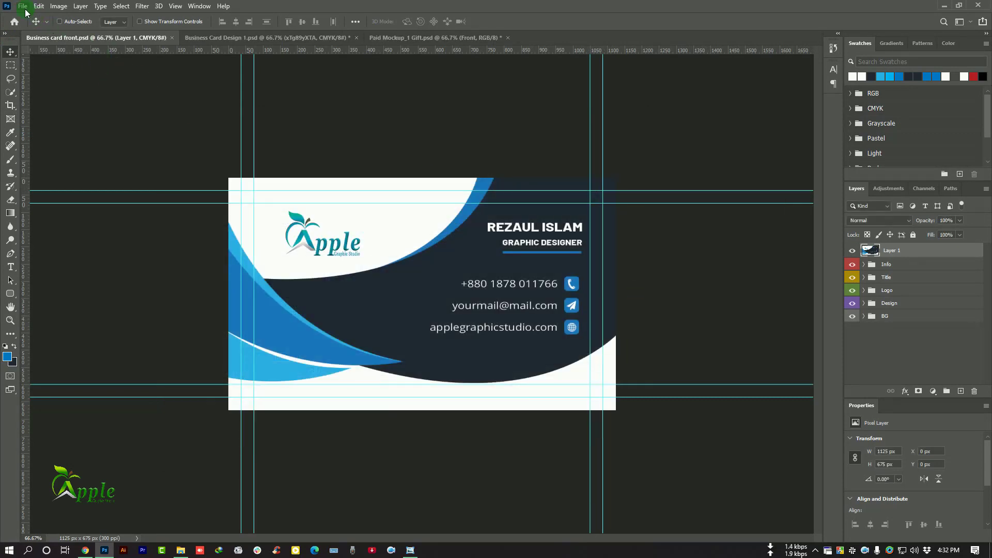
key(Delete)
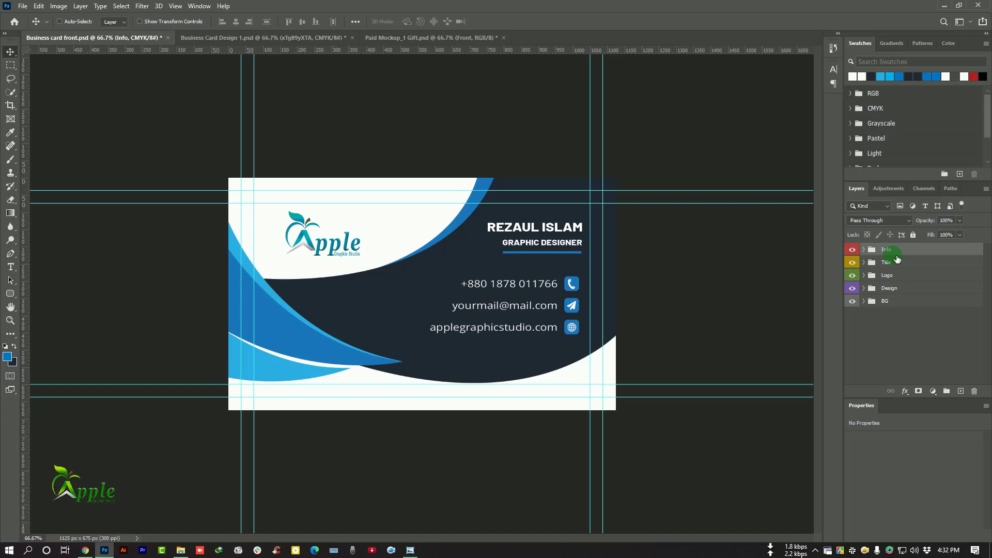
Delete the Info and Title groups and save the file as 'Business card back.psd'
key(Delete)
key(Delete)
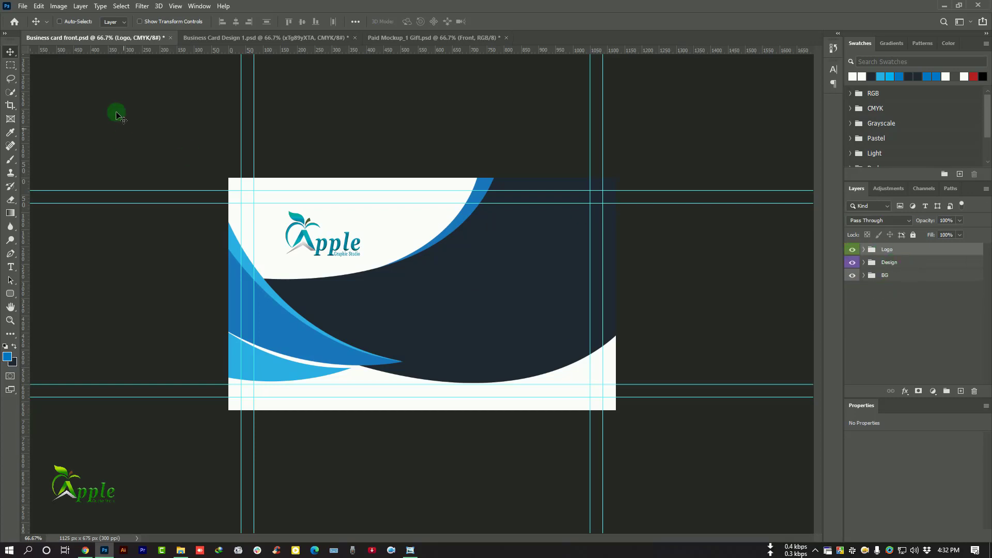
click(23, 6)
click(35, 131)
double_click(278, 361)
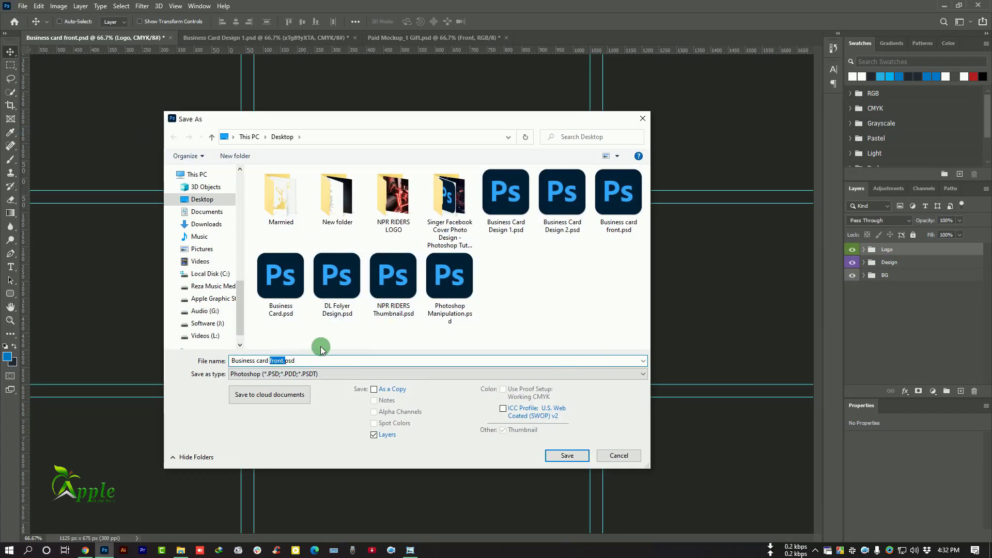
click(567, 456)
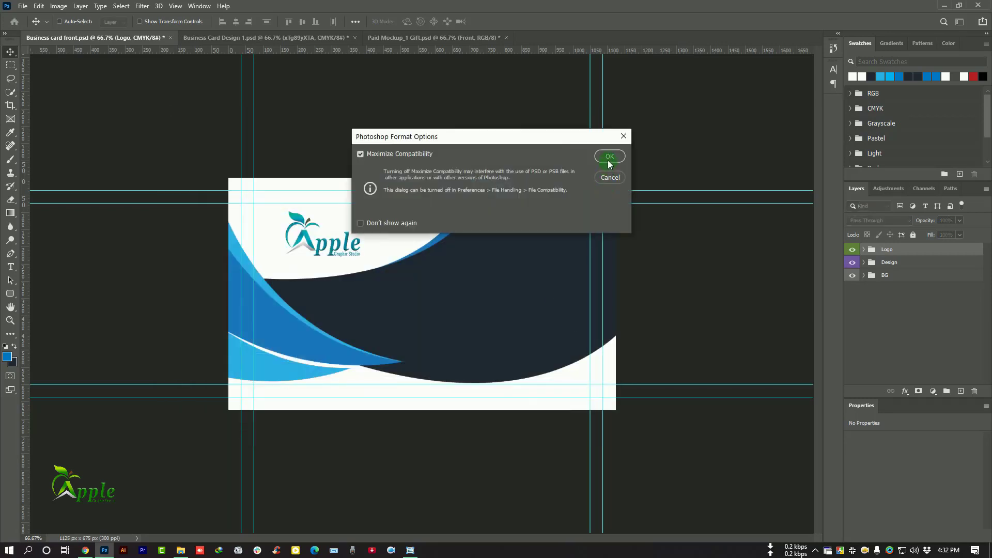
click(610, 158)
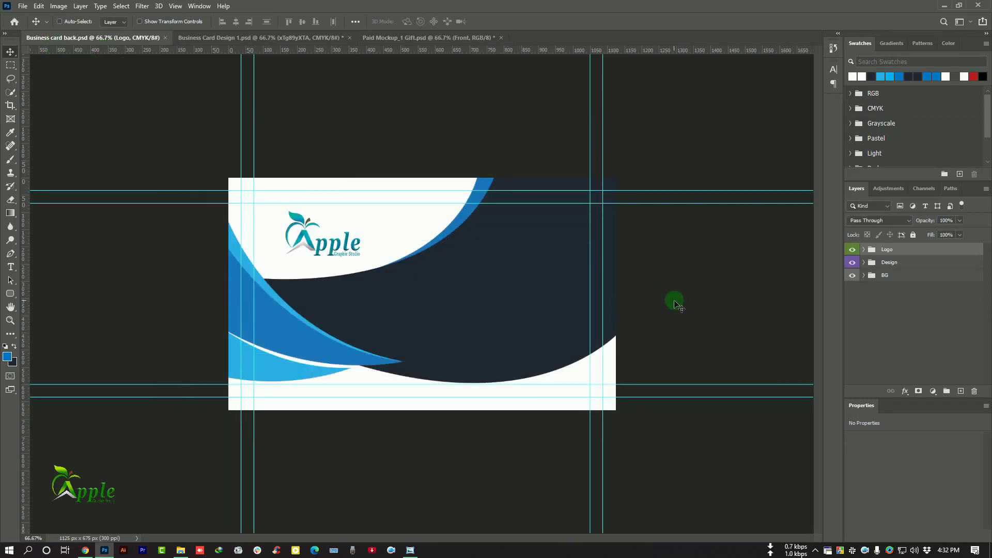
Change the BG group's Color Fill 1 to dark navy
click(864, 275)
double_click(903, 290)
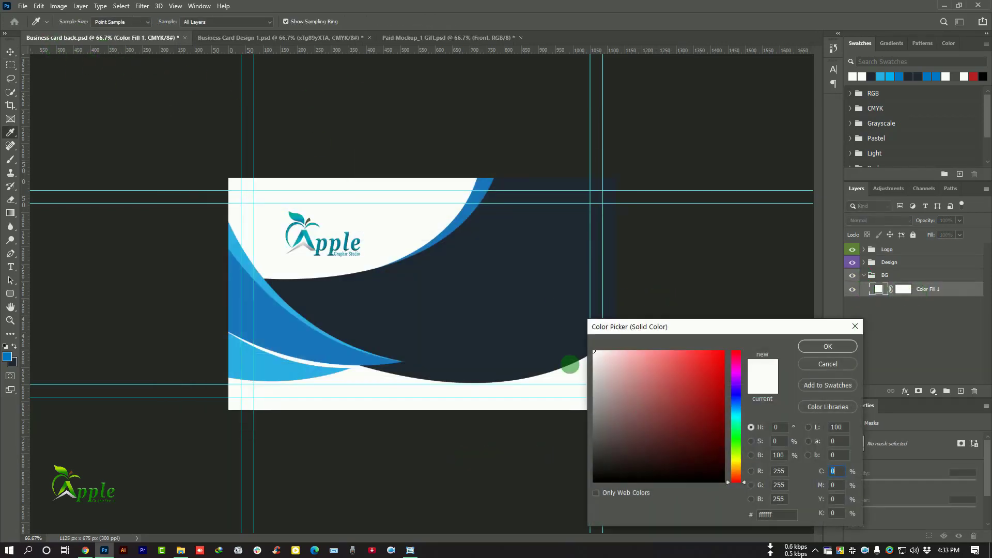
click(571, 361)
drag(643, 463, 663, 471)
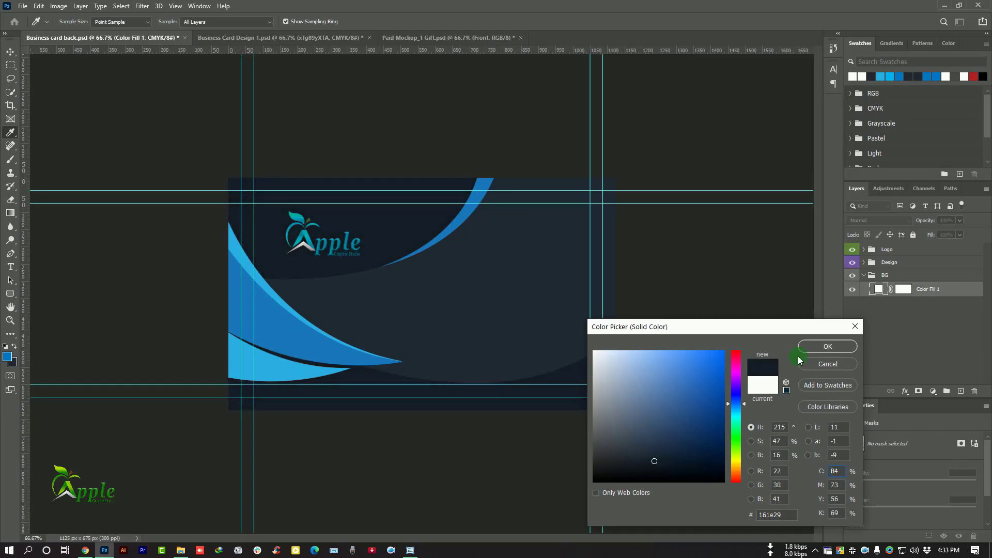
click(823, 347)
Move the Apple logo group to the centre of the card
click(872, 277)
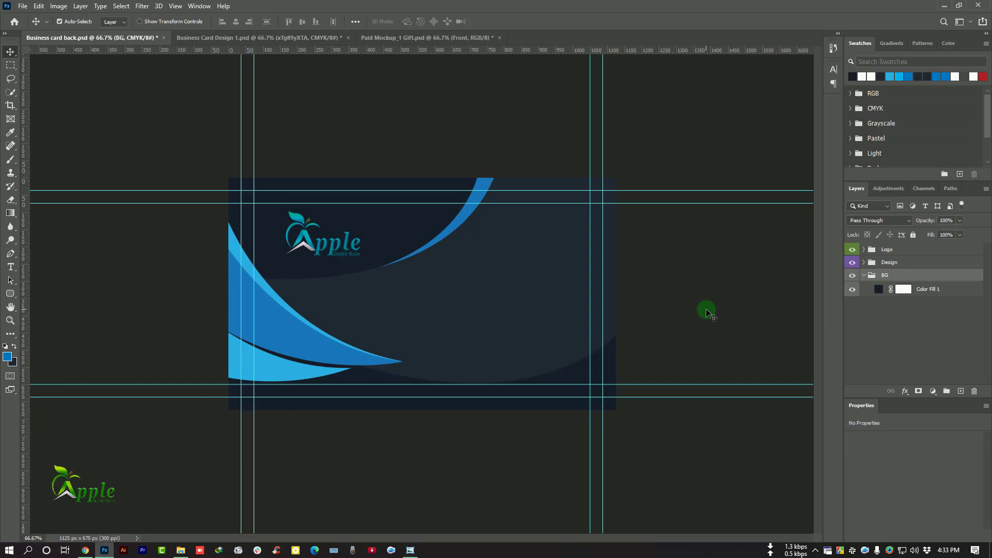
click(863, 275)
click(887, 250)
drag(450, 254, 615, 317)
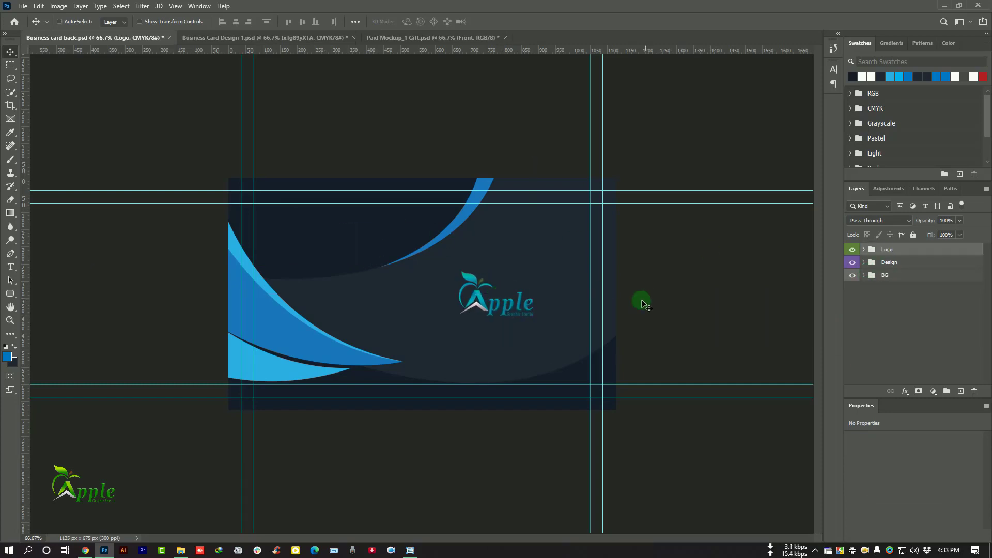
click(12, 266)
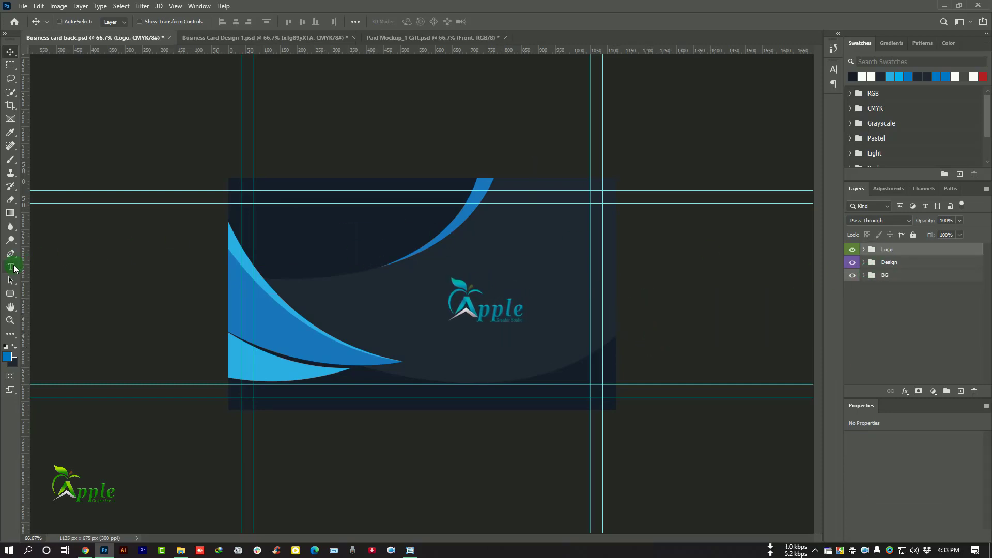
click(374, 234)
text(www.applegraphicstudio.com)
key(ctrl+a)
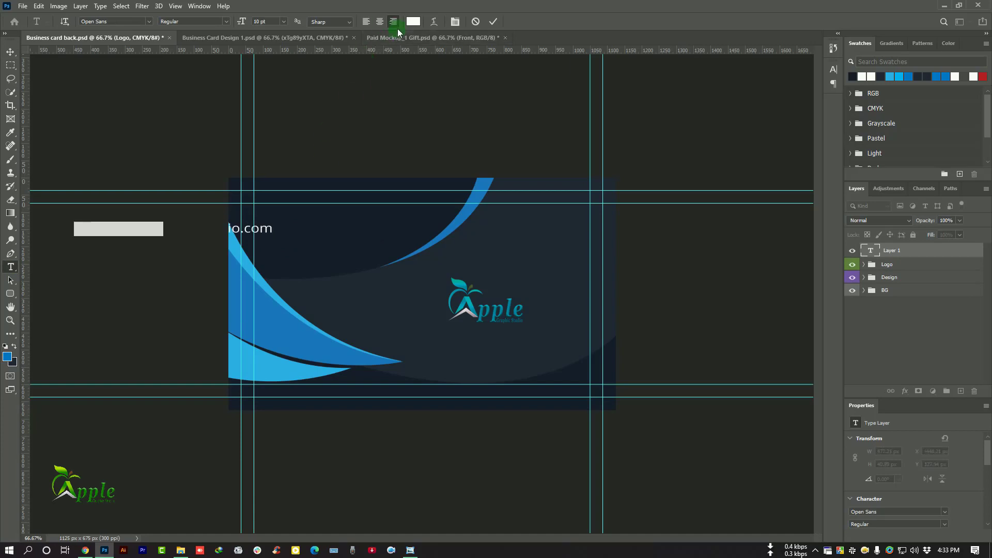
click(364, 22)
click(10, 53)
Shrink the website text slightly and set its font style to Bold
click(38, 5)
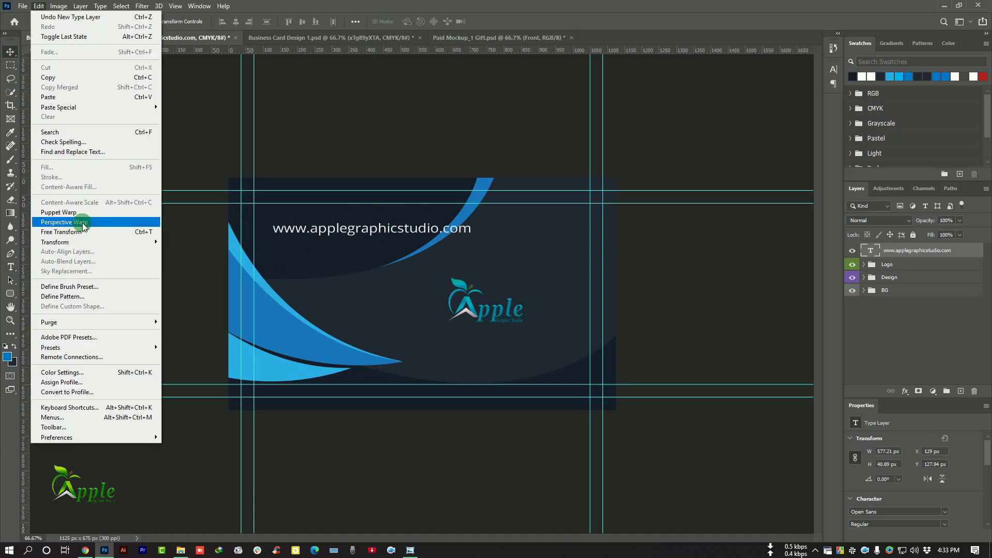
click(77, 215)
drag(470, 234, 438, 235)
click(512, 21)
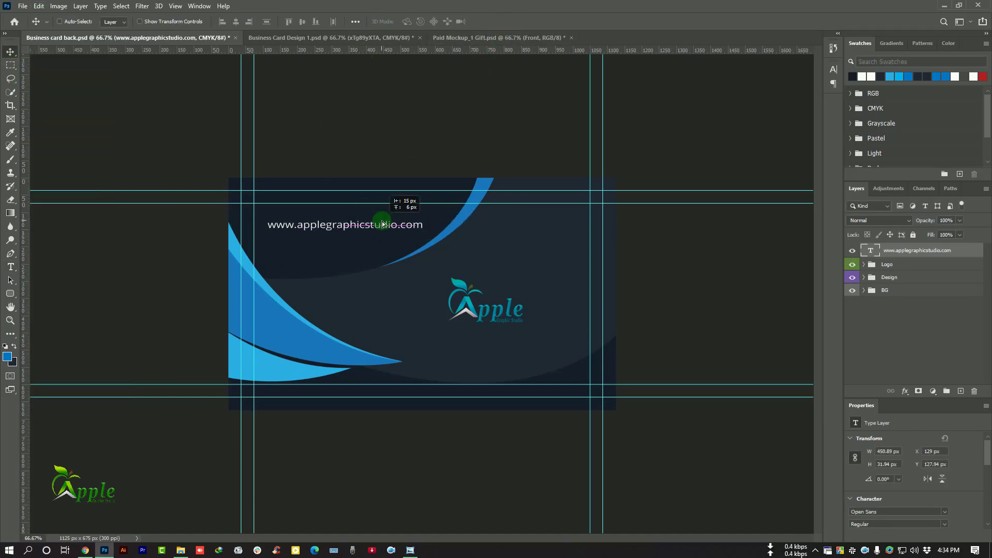
click(834, 69)
click(802, 84)
click(807, 143)
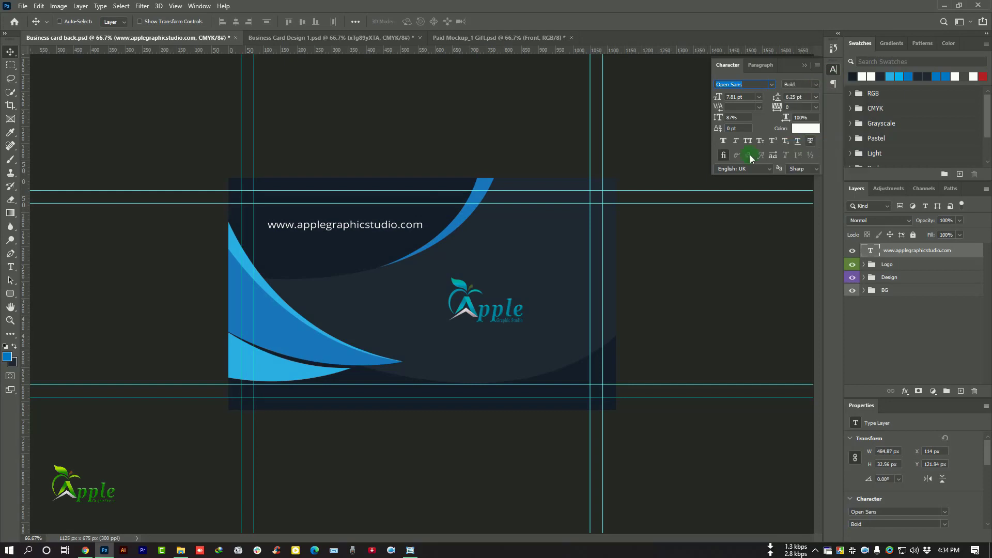
click(805, 66)
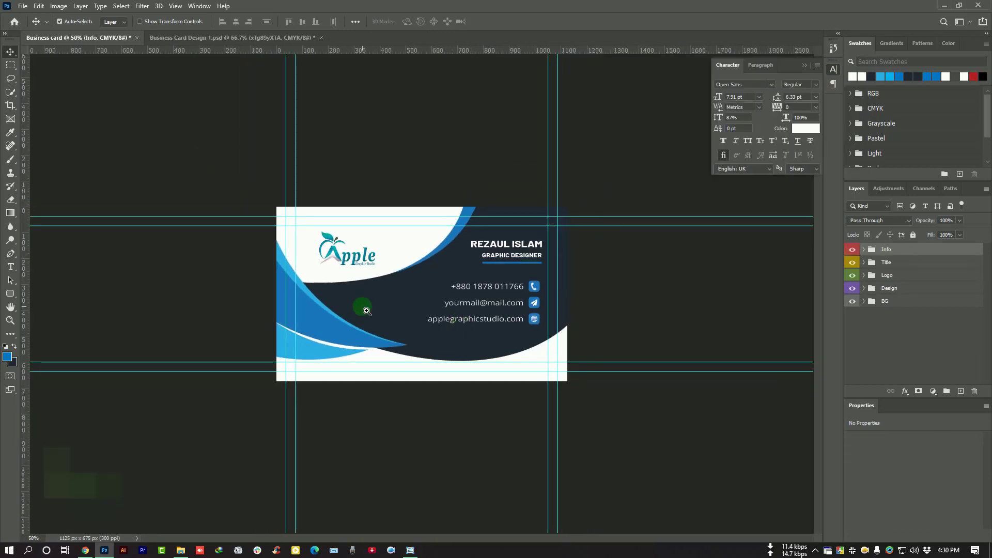
Open Paid Mockup_1 Gift.psd from the business card mockup folder via File Explorer
key(ctrl+plus)
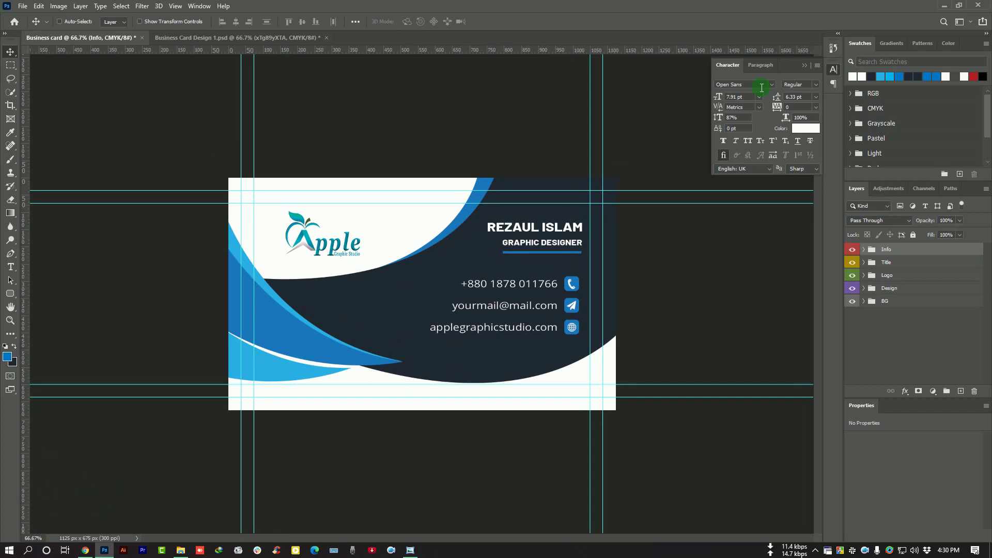
click(811, 65)
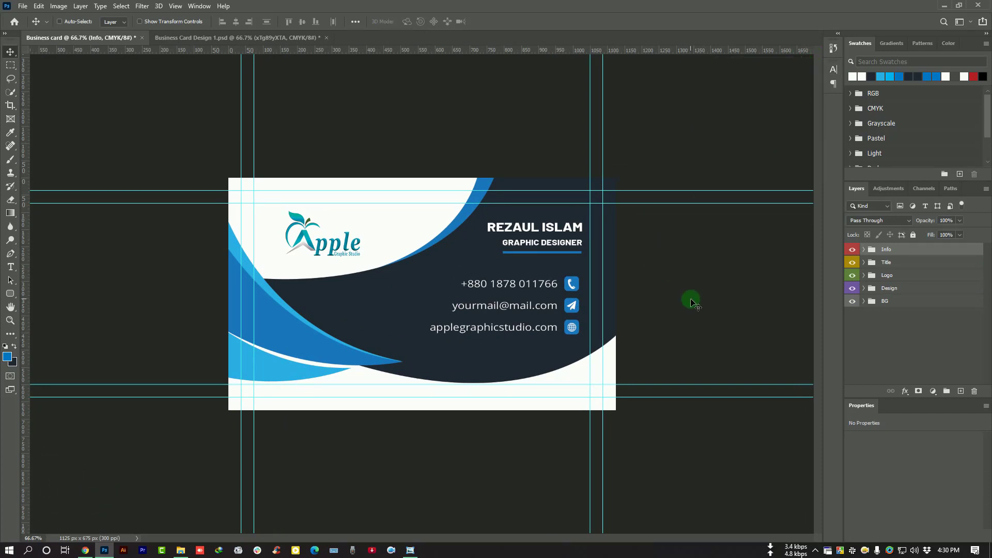
click(181, 551)
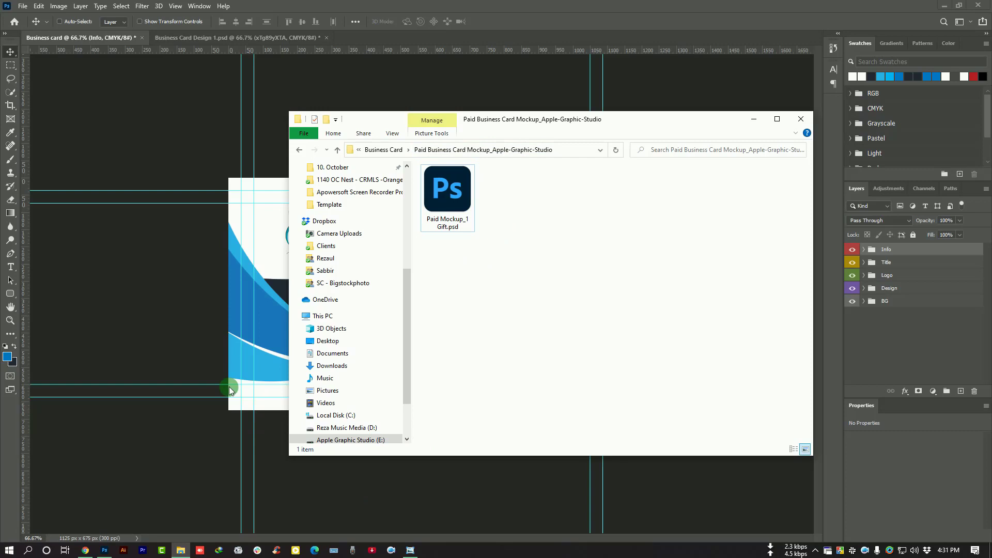
double_click(457, 208)
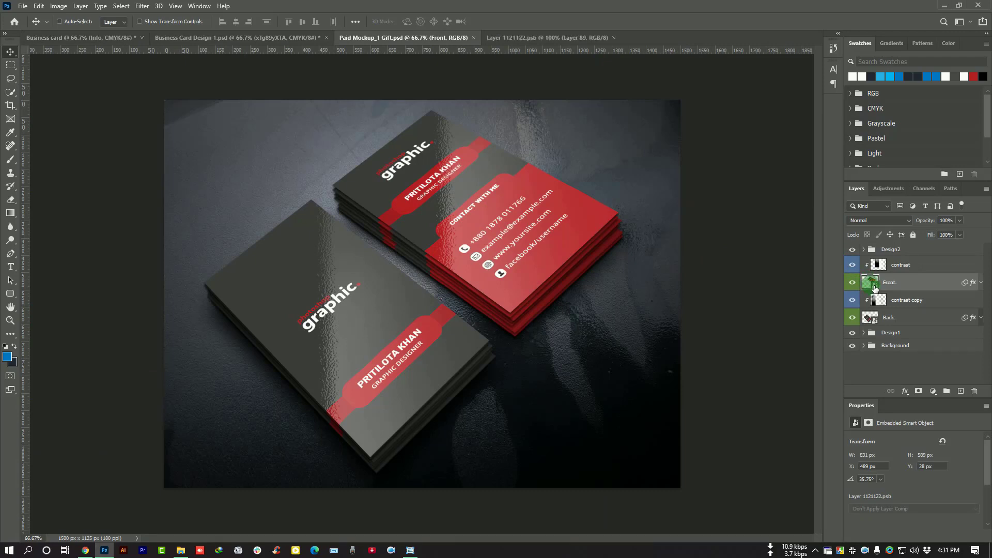
Open the mockup's front smart object and copy a merged front design from Business card
double_click(872, 283)
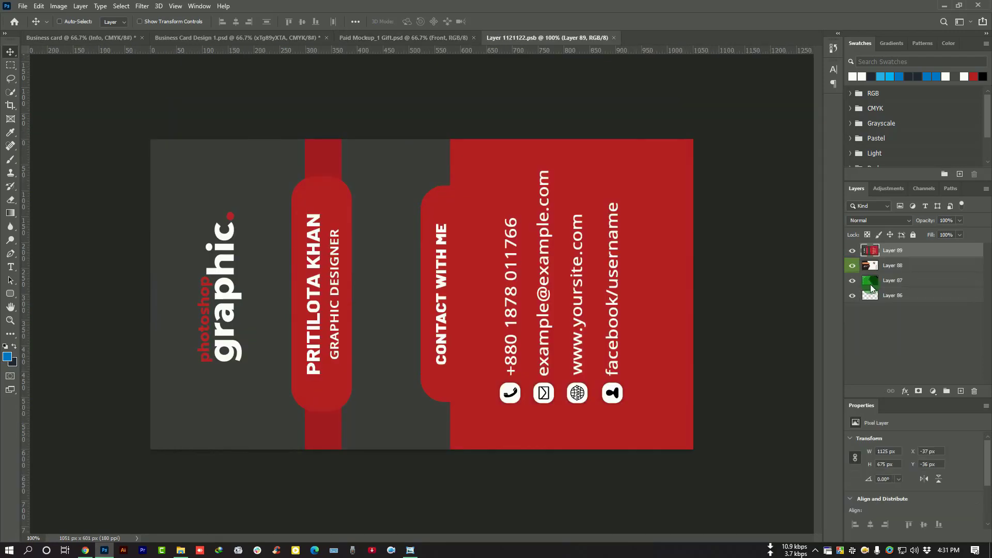
click(82, 38)
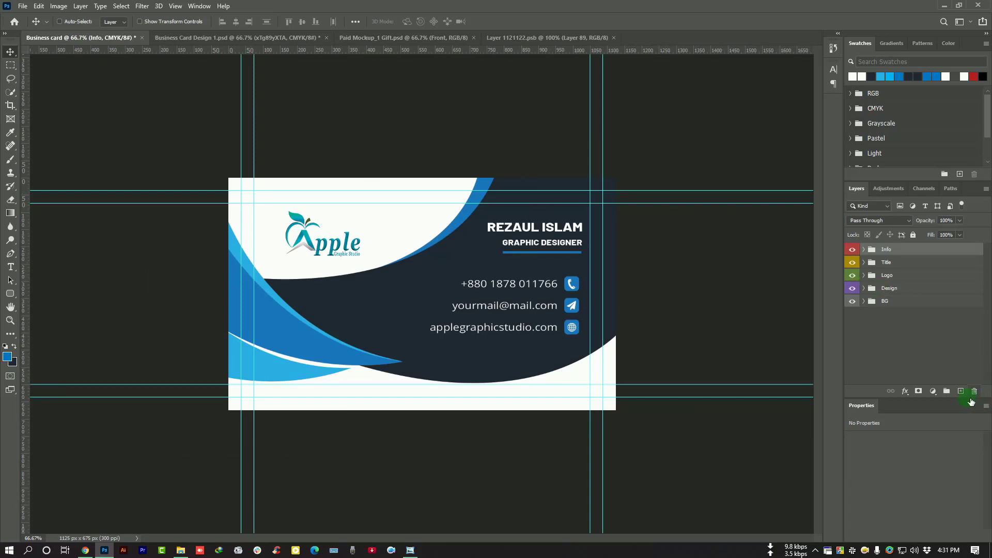
click(961, 392)
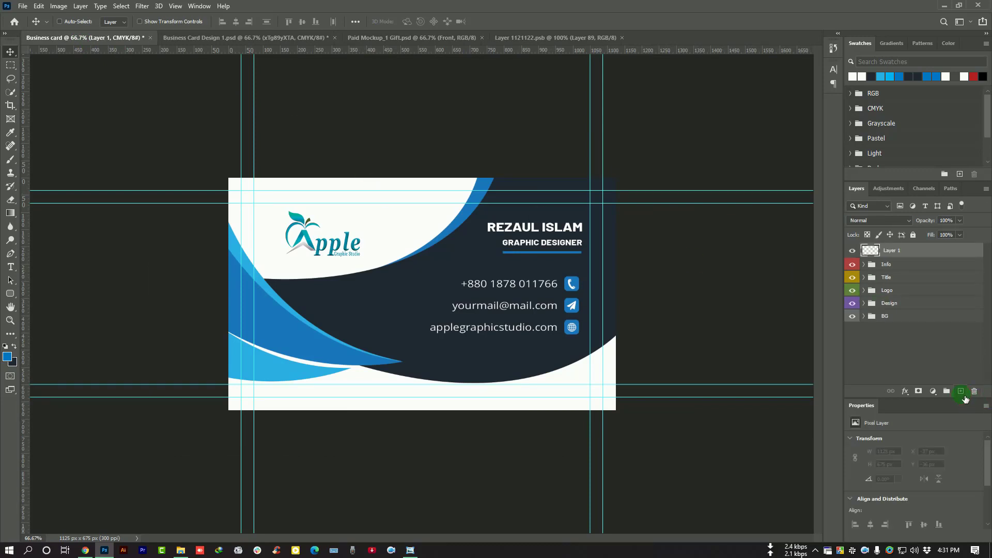
click(65, 9)
click(67, 157)
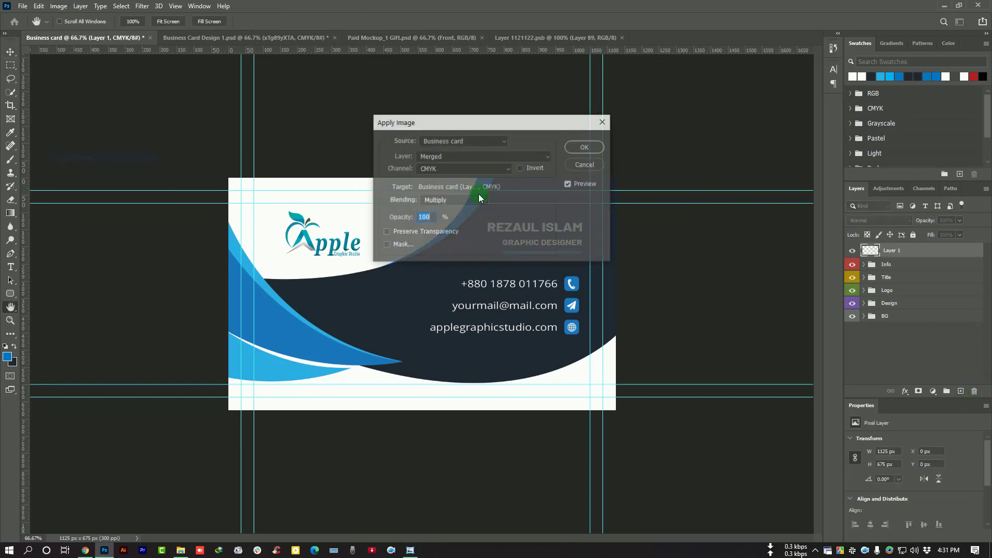
click(577, 149)
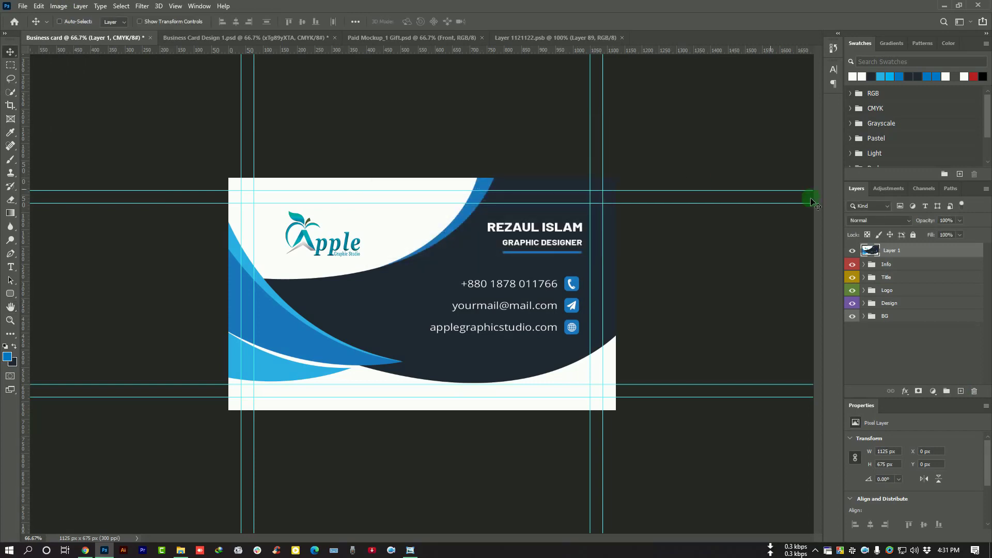
click(38, 6)
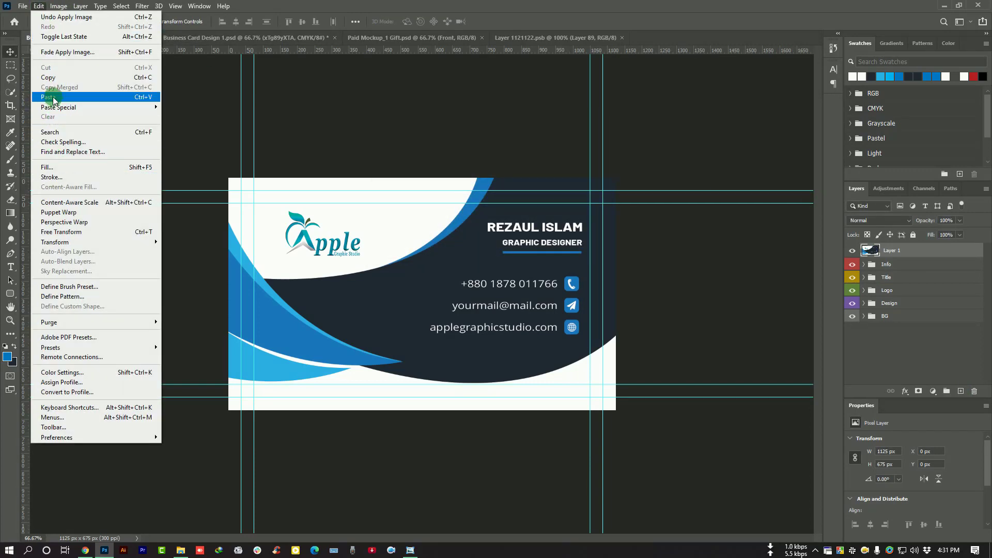
click(50, 78)
Paste the front design into Layer 1121122.psb, align it, then save and close
click(534, 37)
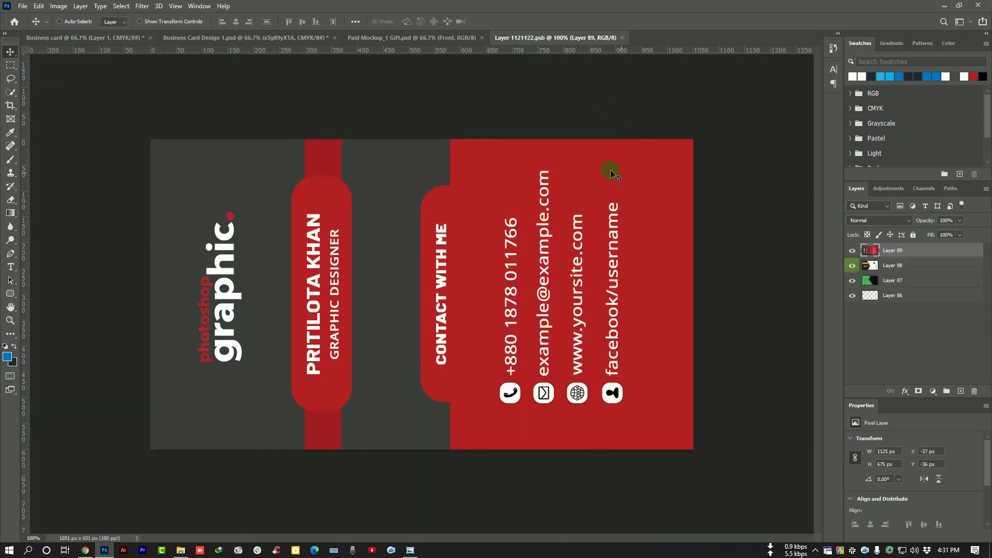
key(ctrl+v)
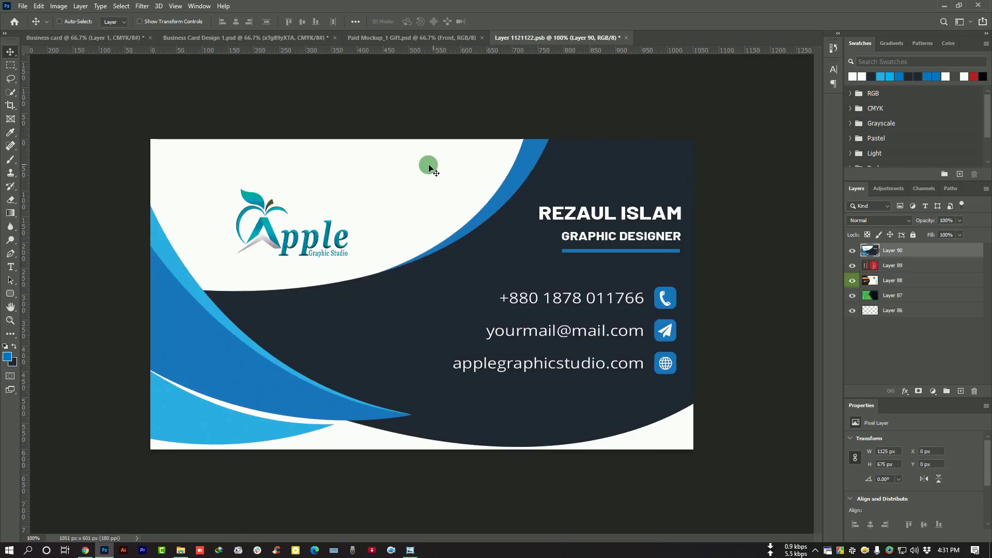
click(38, 6)
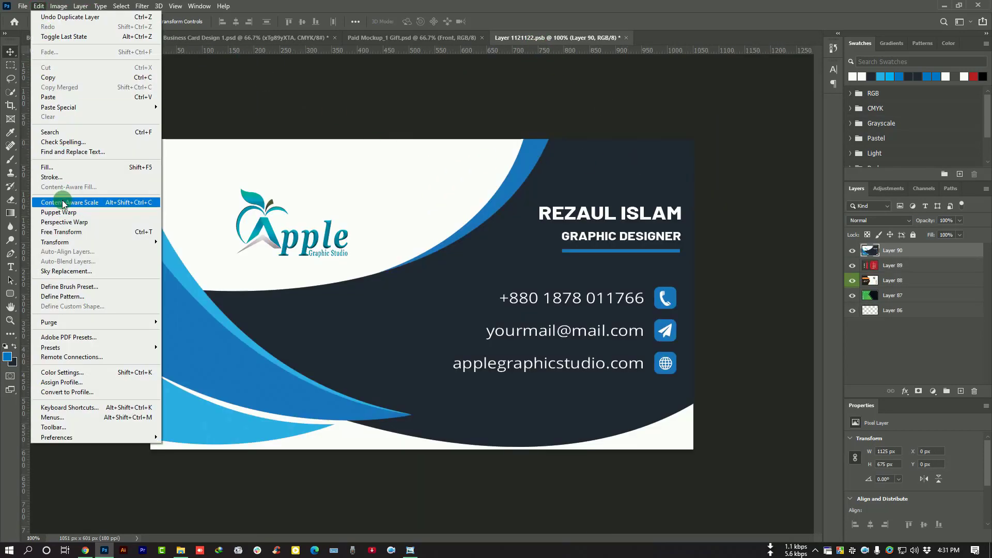
click(62, 232)
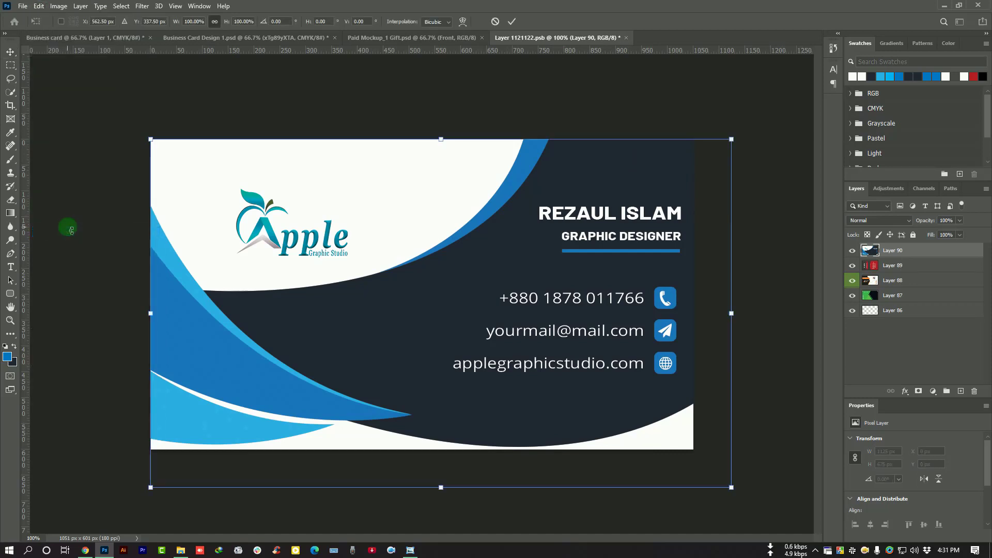
drag(505, 246, 482, 231)
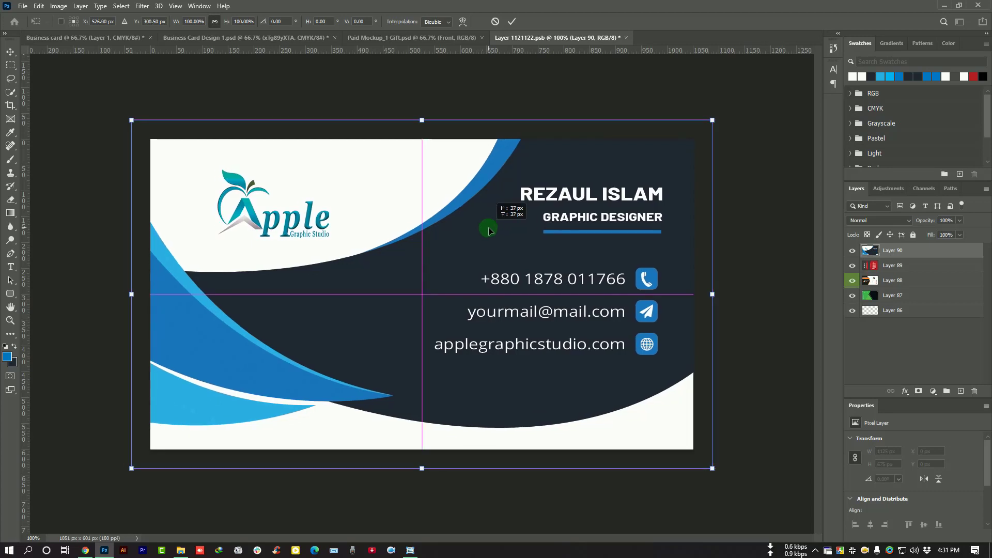
drag(482, 230, 484, 229)
click(560, 38)
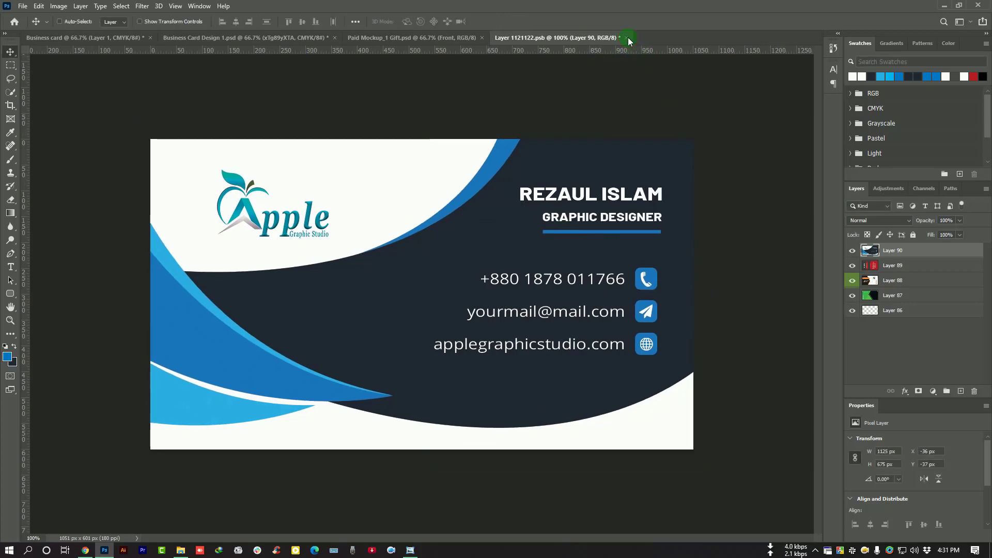
click(627, 38)
click(458, 207)
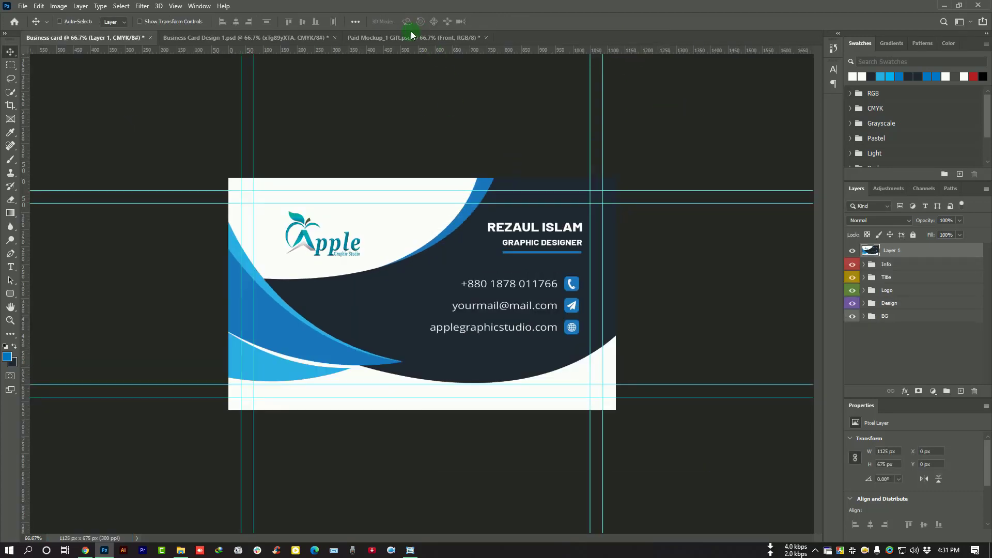
Merge the visible Business card back design onto a new layer with Apply Image
click(411, 37)
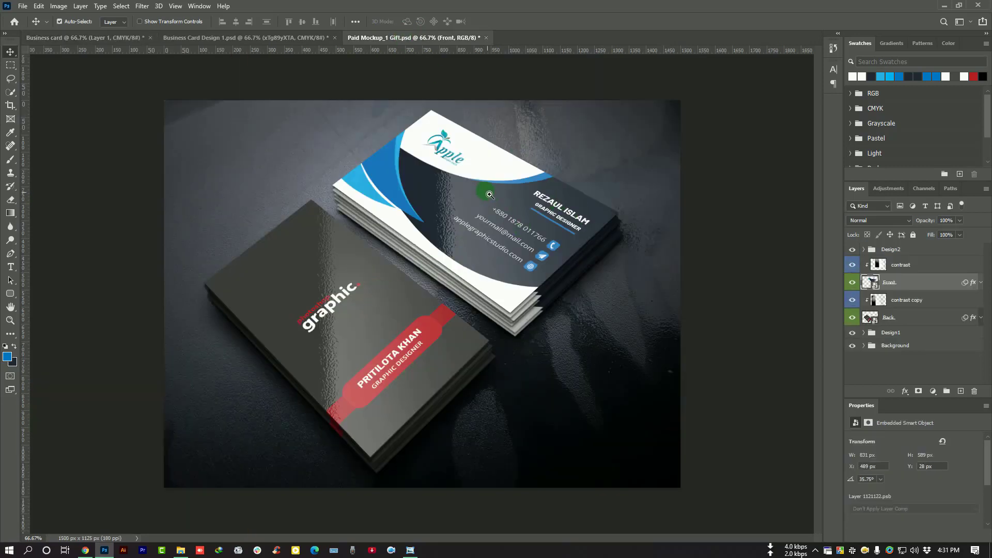
scroll(480, 186, up, 1)
key(ctrl+Tab)
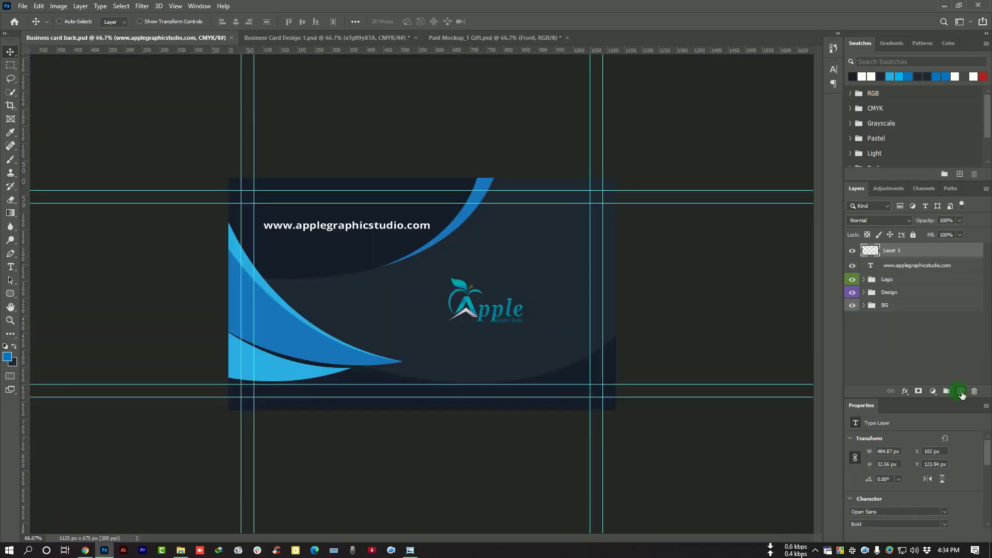
click(58, 6)
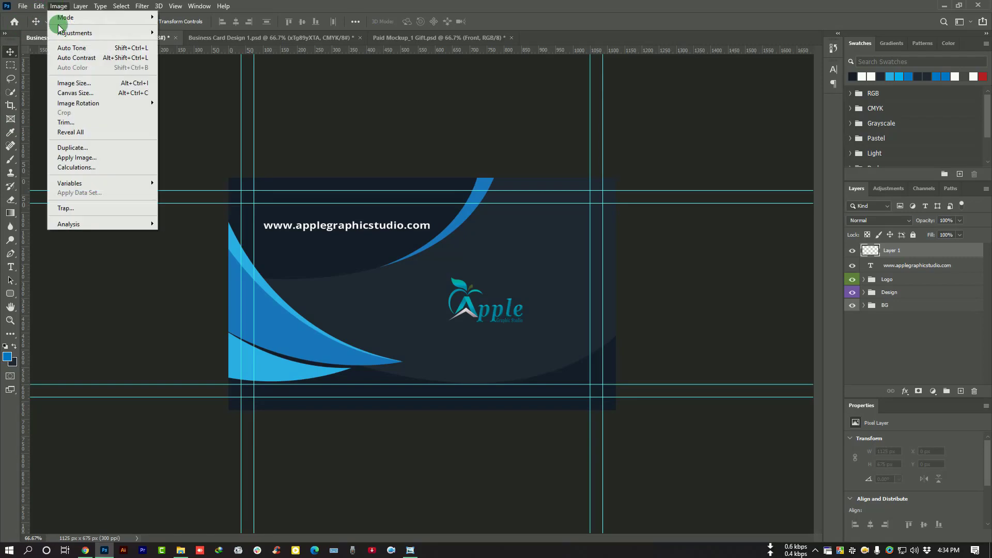
click(97, 159)
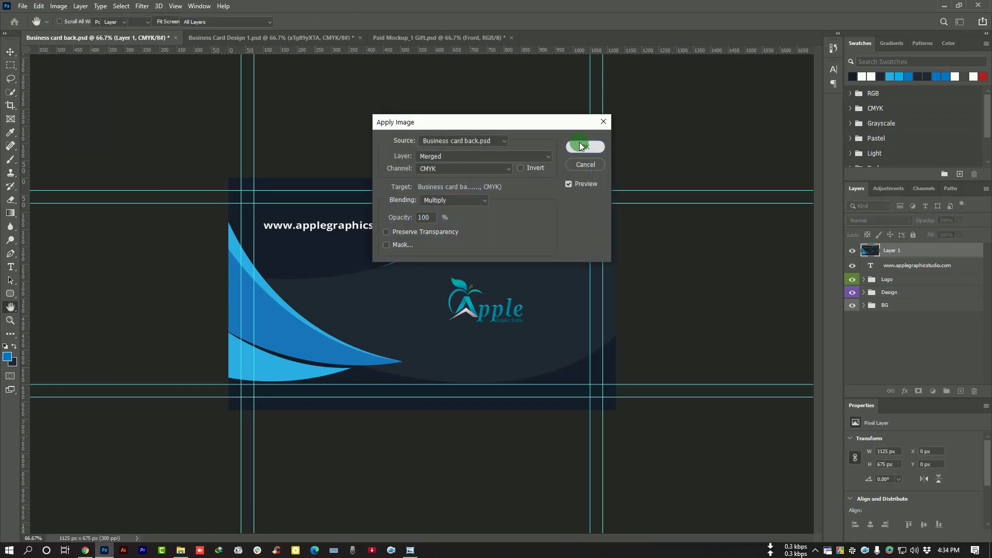
click(582, 146)
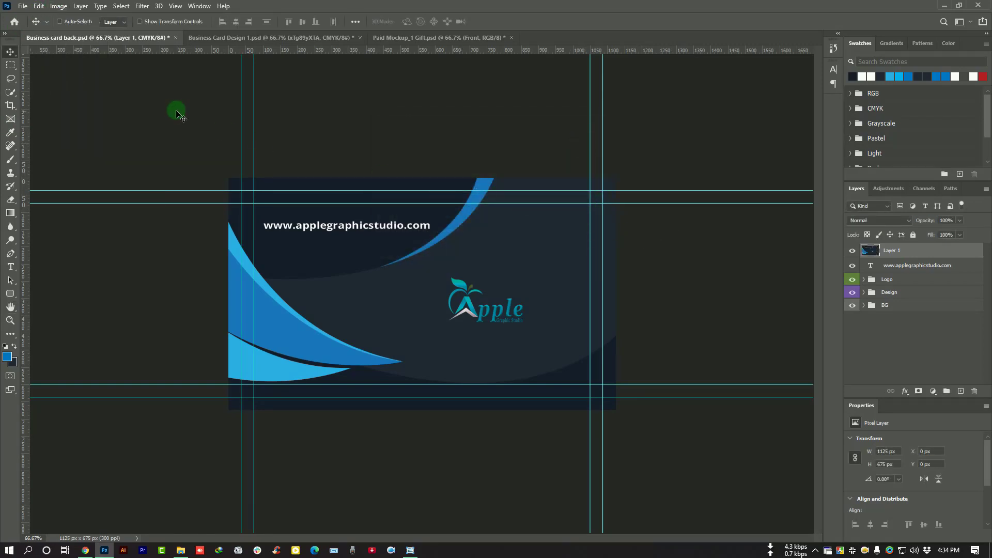
Copy the merged back design and return to the Paid Mockup document
click(39, 6)
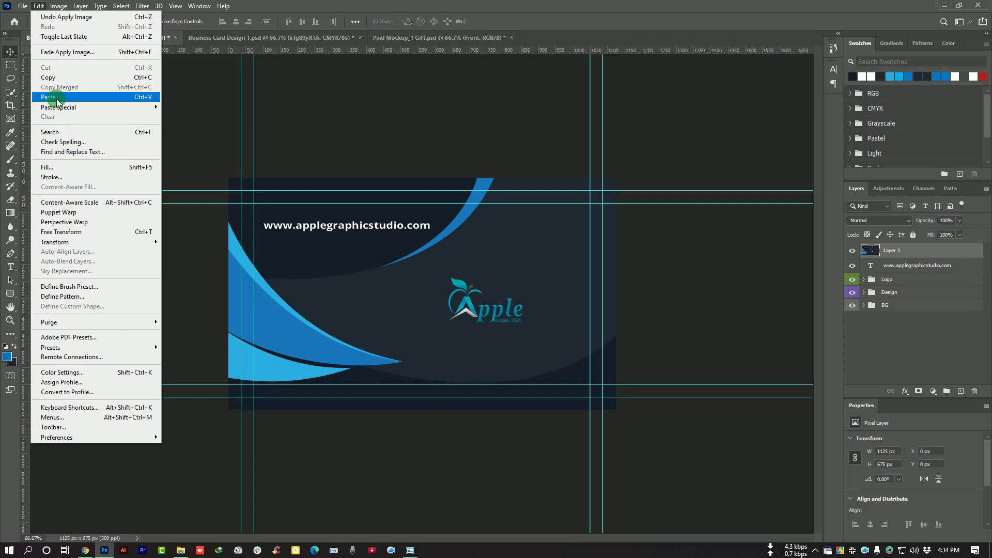
click(49, 77)
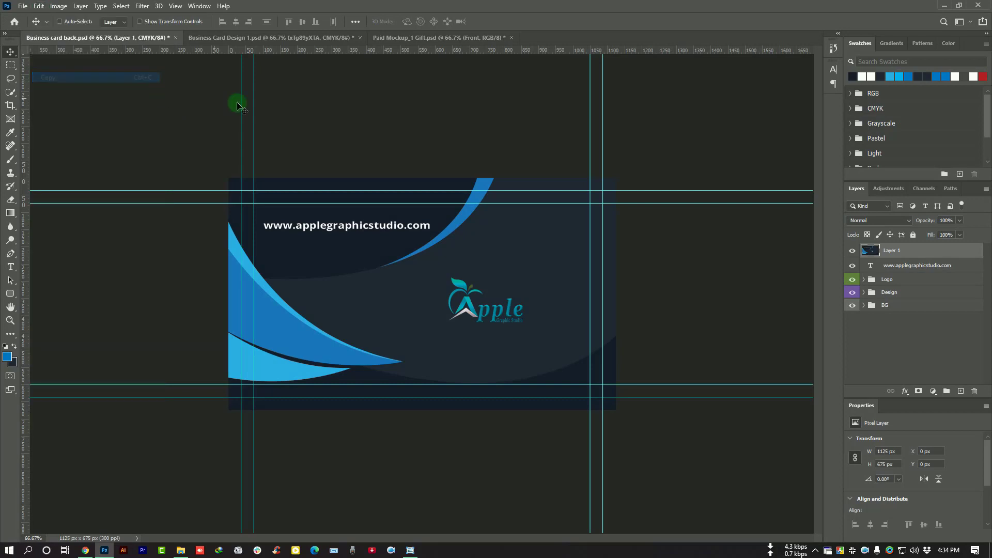
click(431, 37)
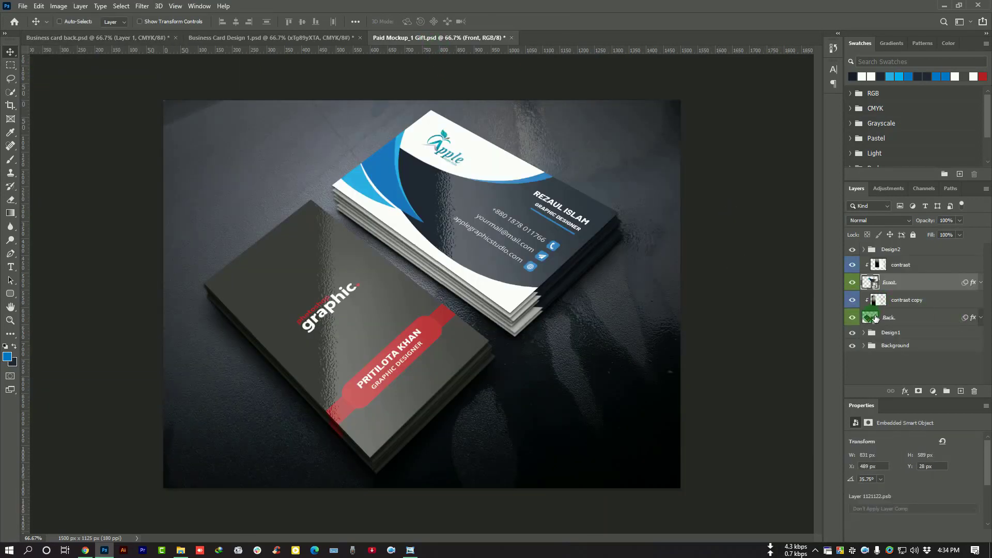
Paste the Apple back design into the Back smart object and align it
double_click(870, 318)
key(ctrl+v)
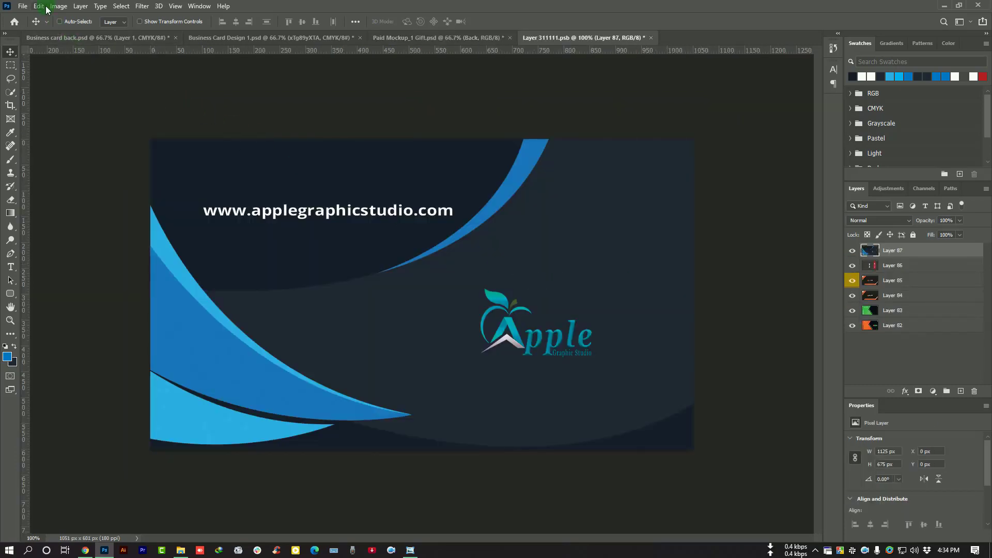
click(38, 5)
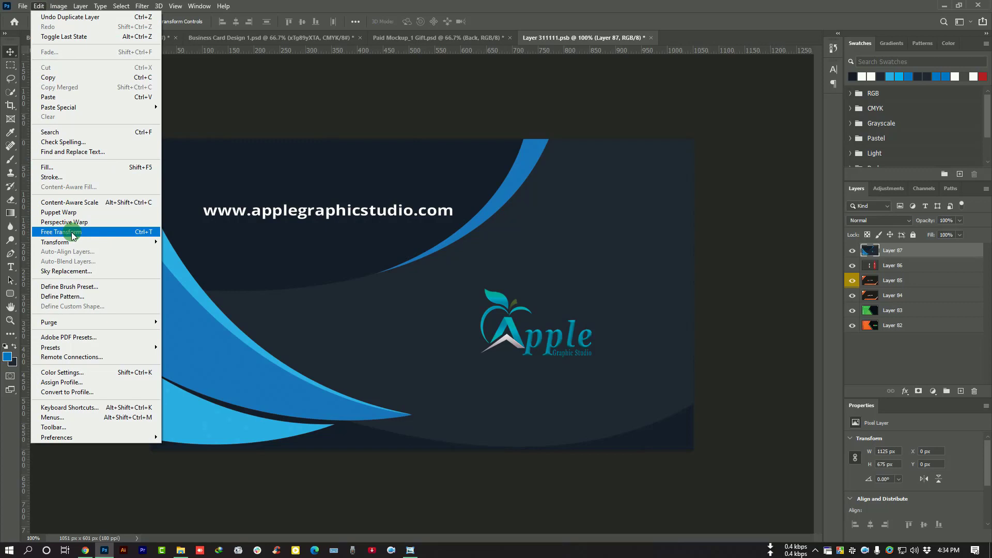
click(72, 231)
drag(519, 318, 500, 303)
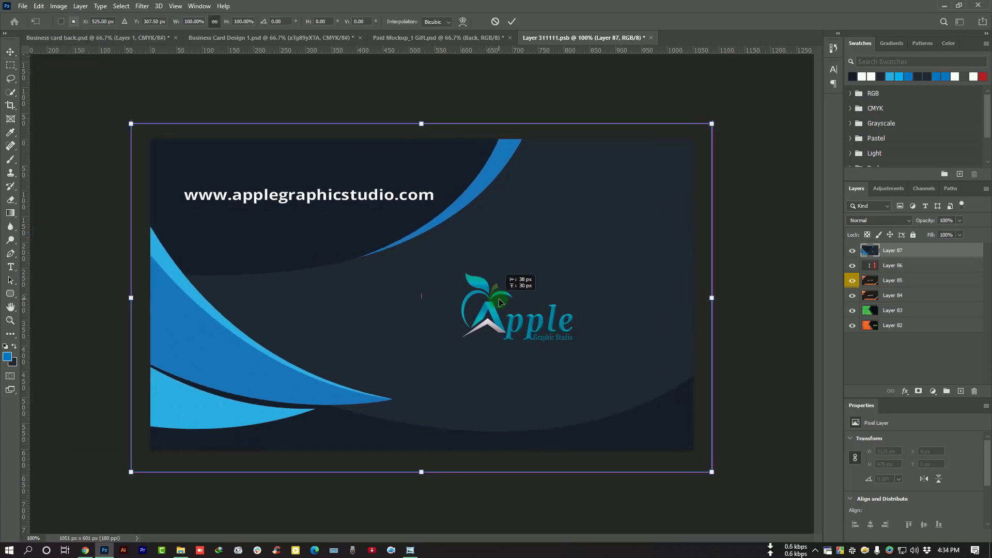
click(512, 20)
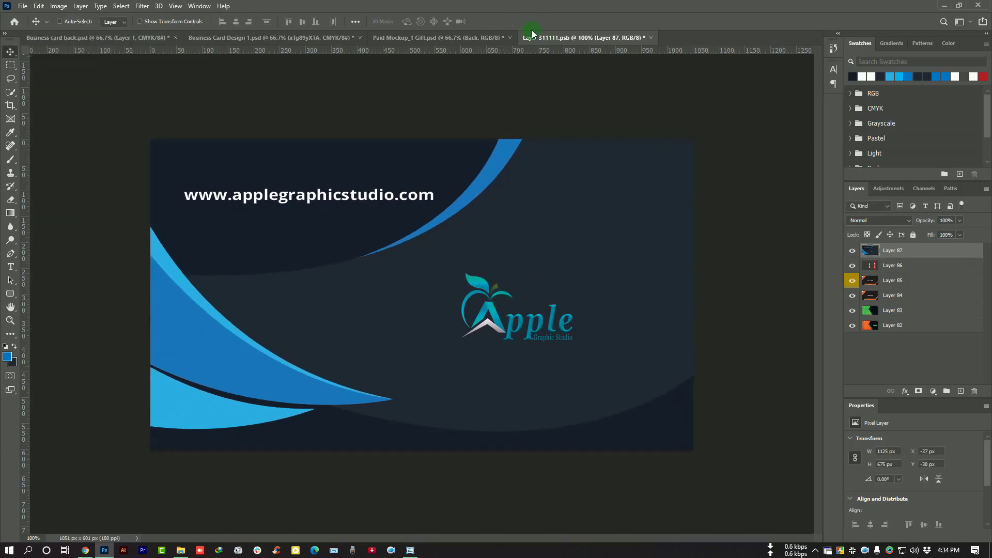
Close the Back smart object saving changes, and view the mockup at 100%
click(650, 42)
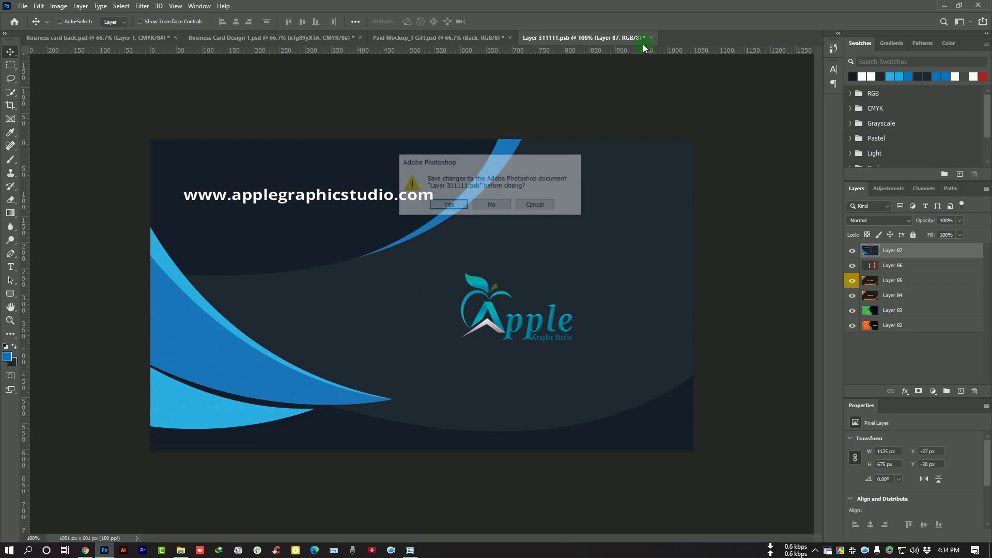
click(452, 206)
key(ctrl+1)
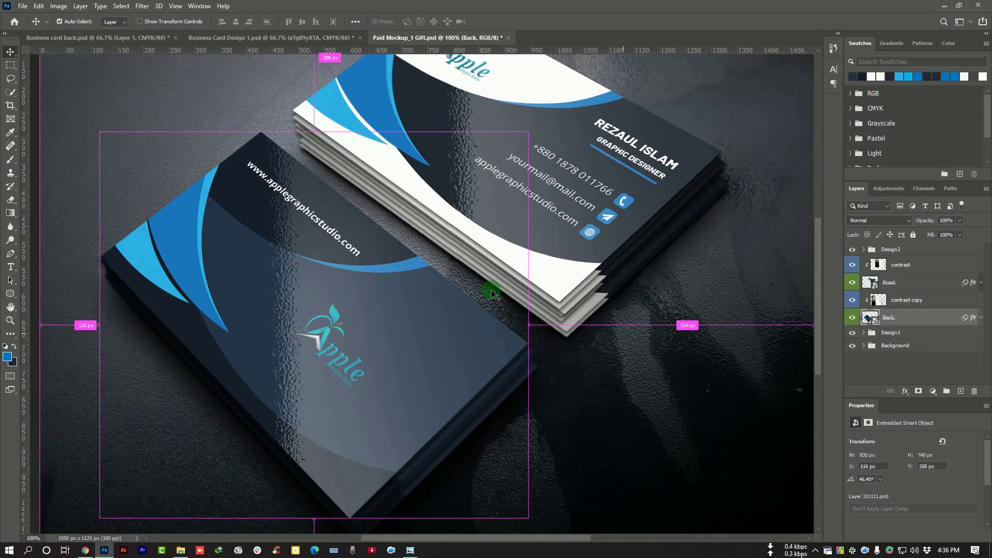
mouse_move(505, 204)
mouse_down()
mouse_move(487, 417)
mouse_move(480, 411)
mouse_up()
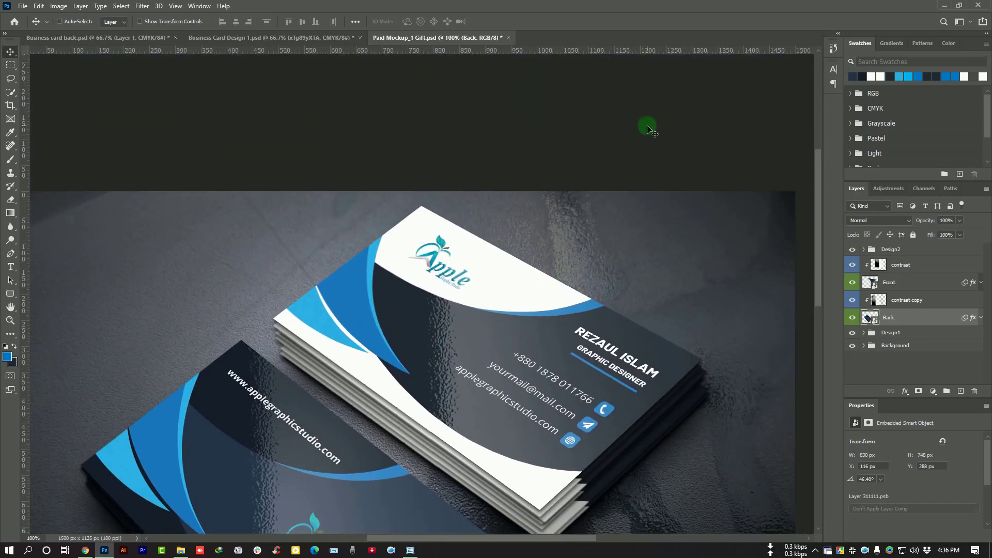